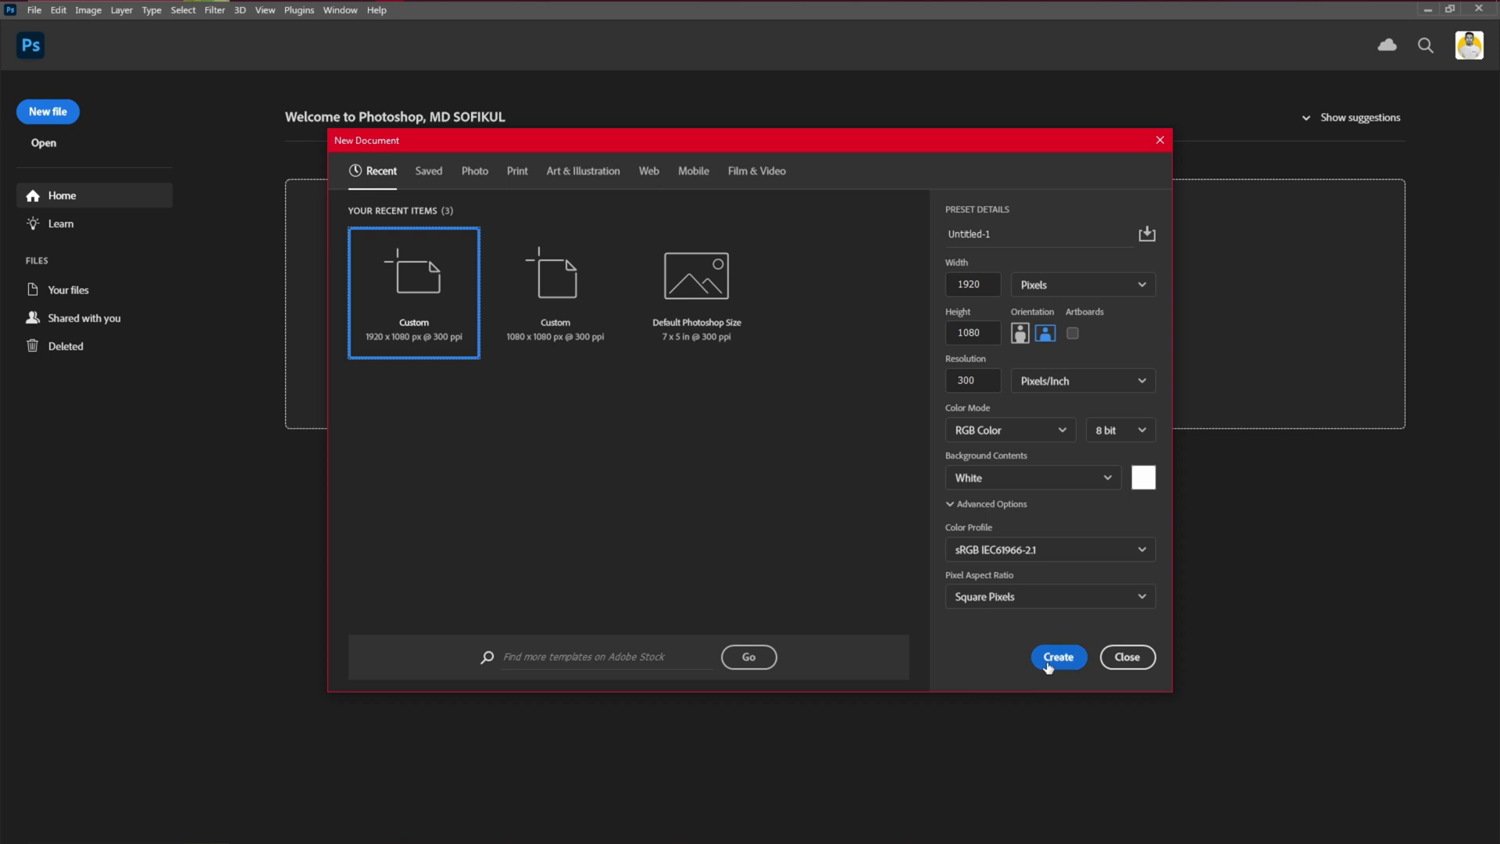
Create a new 1920 x 1080 px document at 300 ppi in RGB Color with a white background
{"action": "left_click", "coordinate": [1059, 657]}
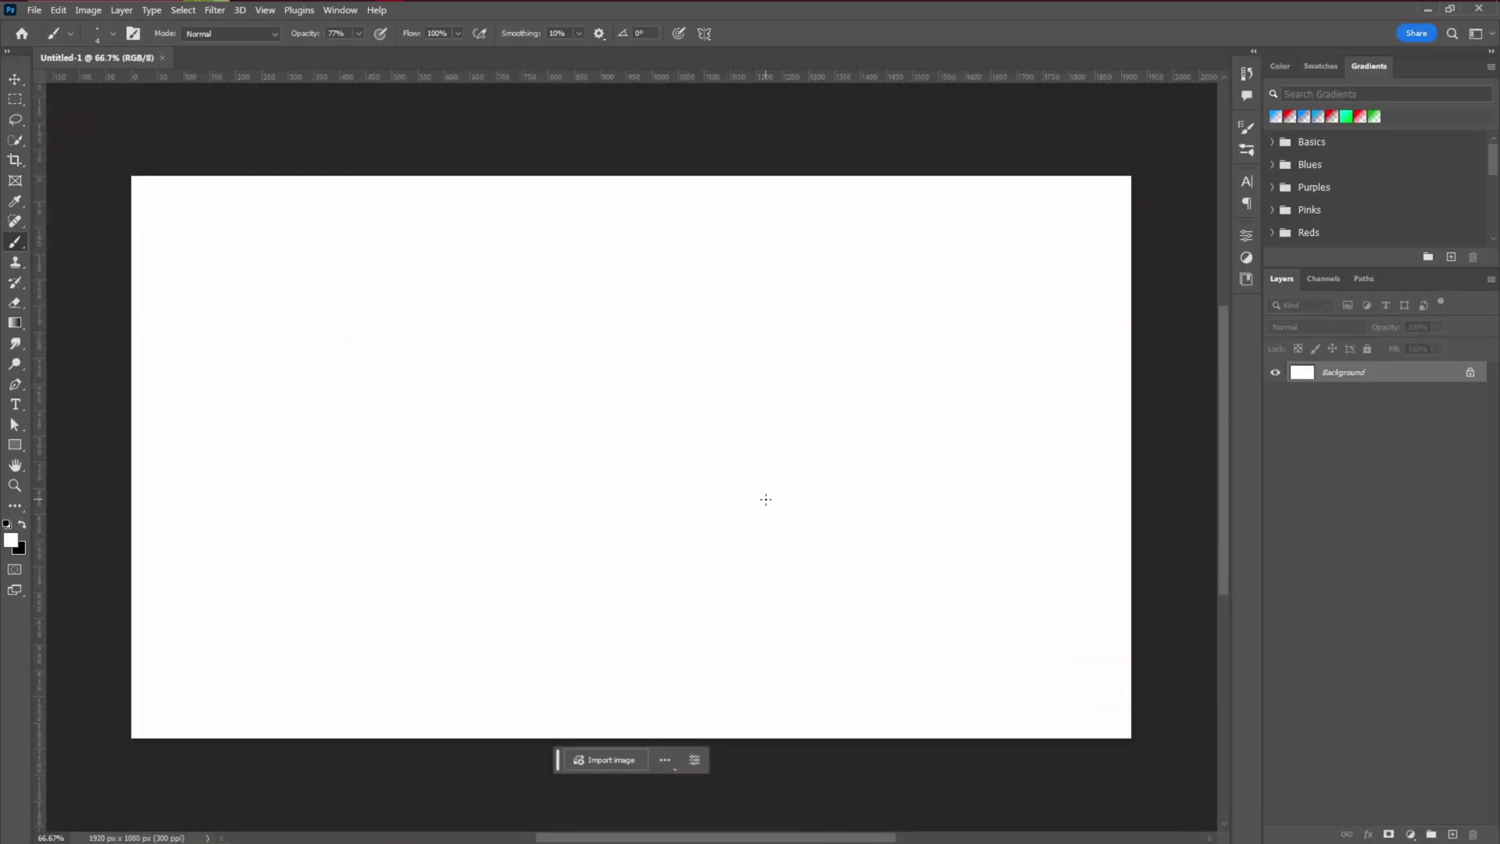
{"action": "scroll", "coordinate": [766, 499], "scroll_direction": "up", "scroll_amount": 1}
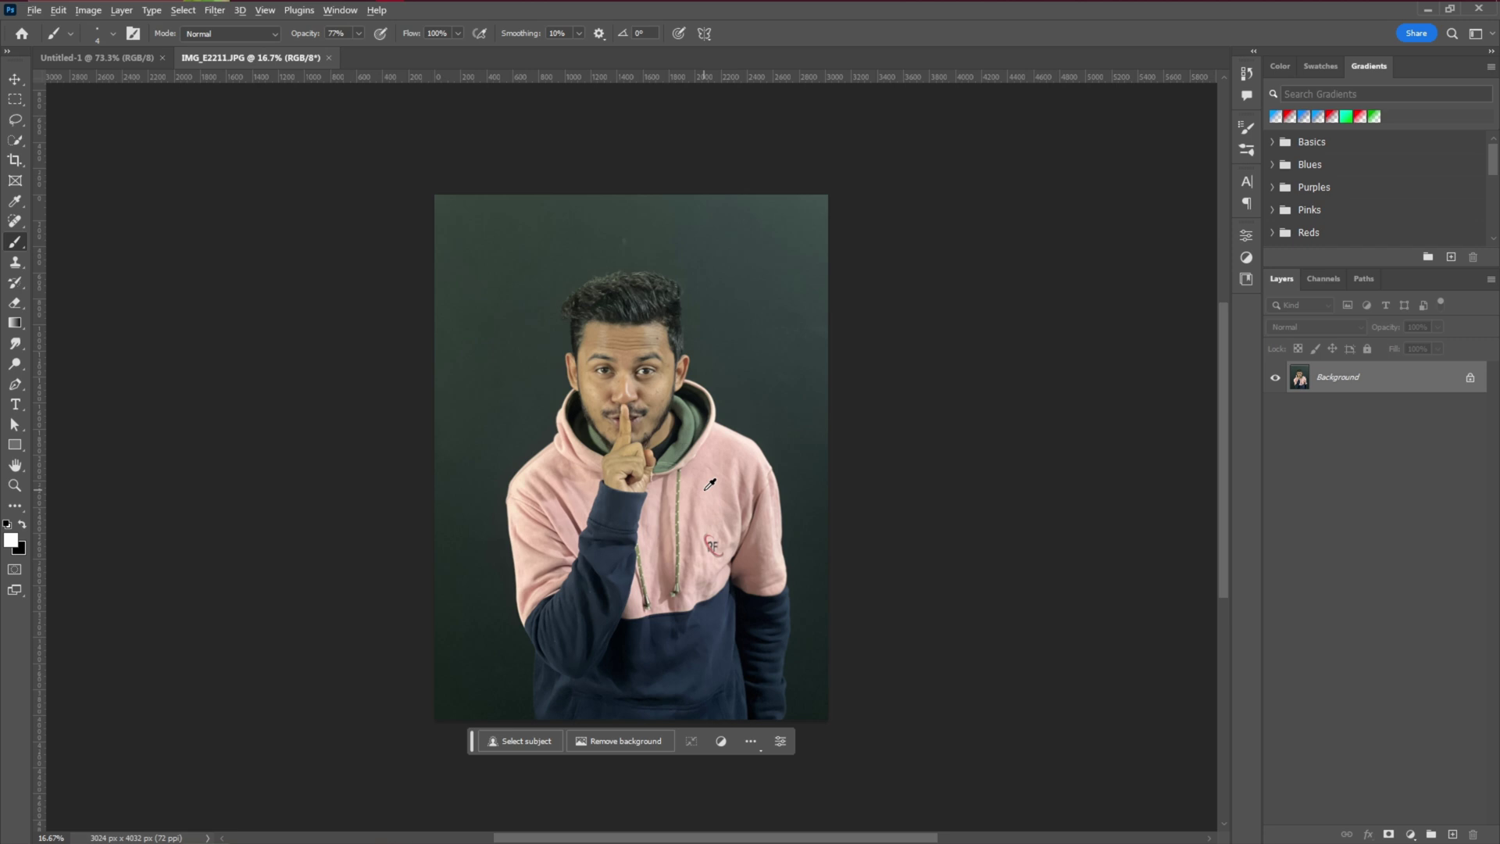
Start Select and Mask on the portrait photo IMG_E2211.JPG and select the subject automatically
{"action": "scroll", "coordinate": [709, 485], "scroll_direction": "up", "scroll_amount": 3}
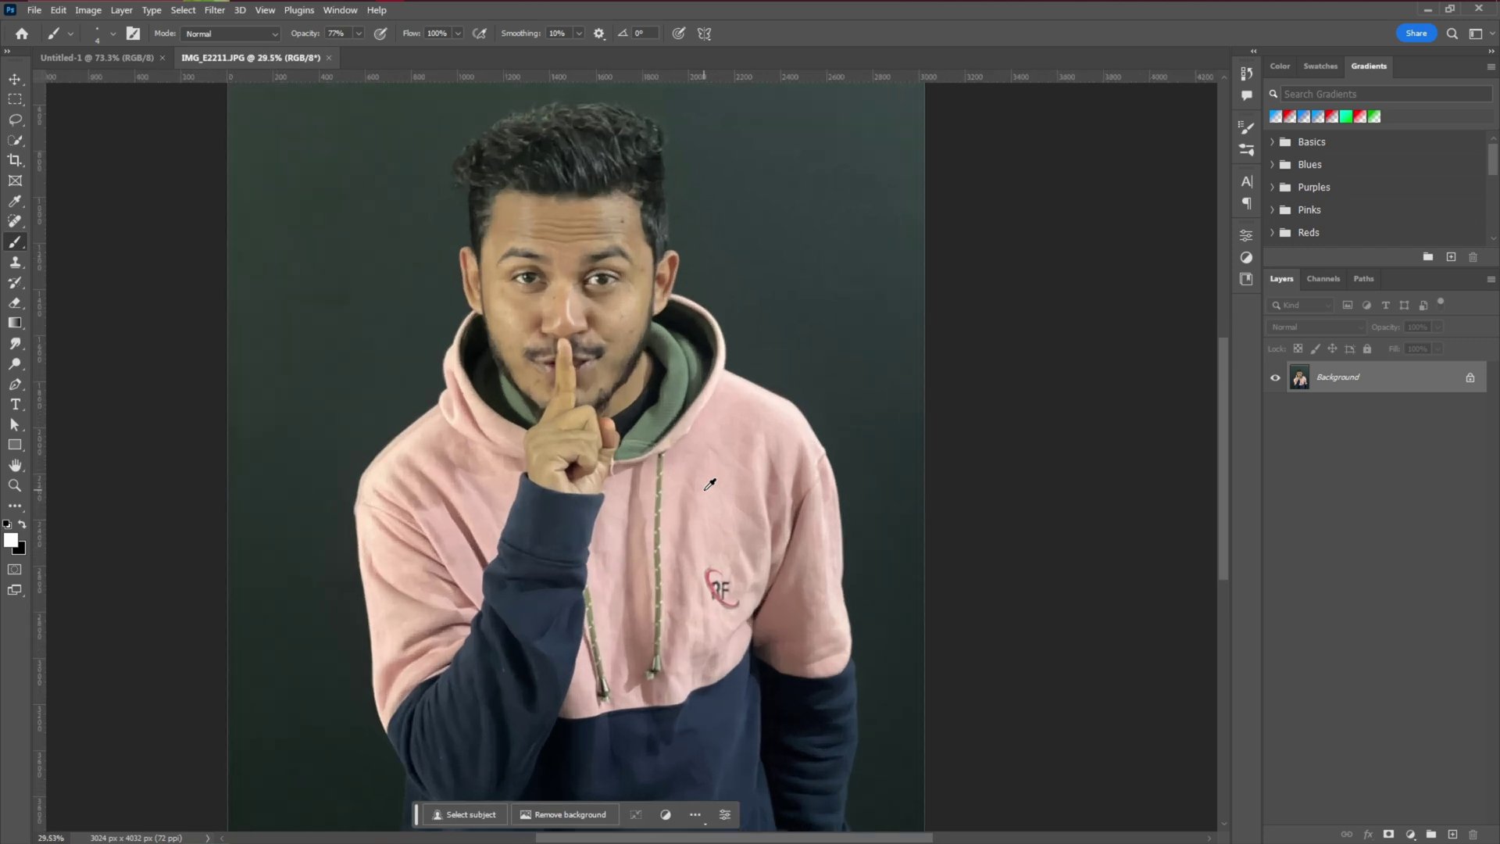
{"action": "left_click", "coordinate": [18, 139]}
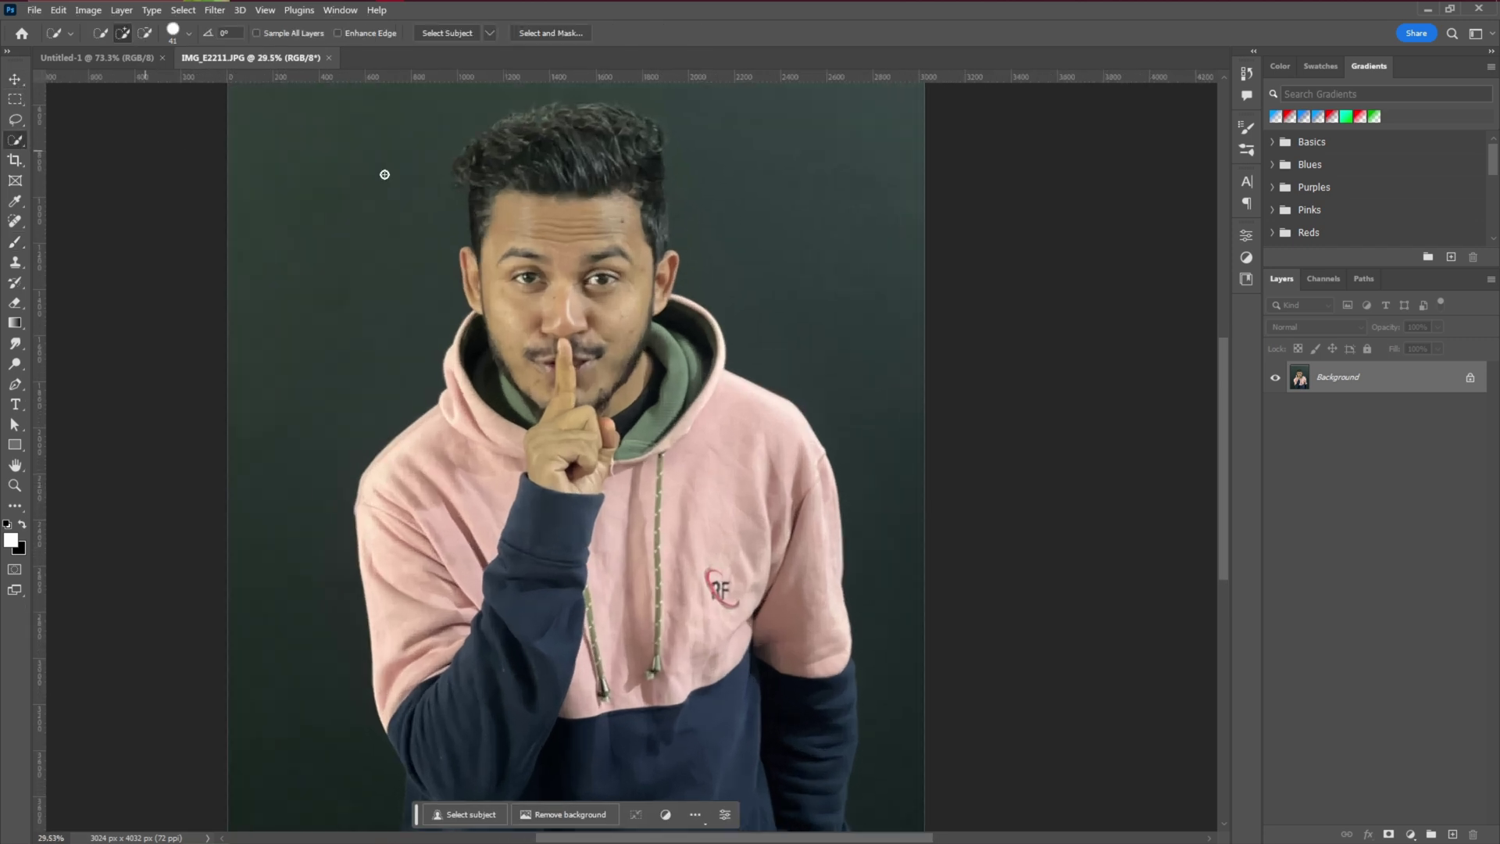
{"action": "left_click", "coordinate": [565, 34]}
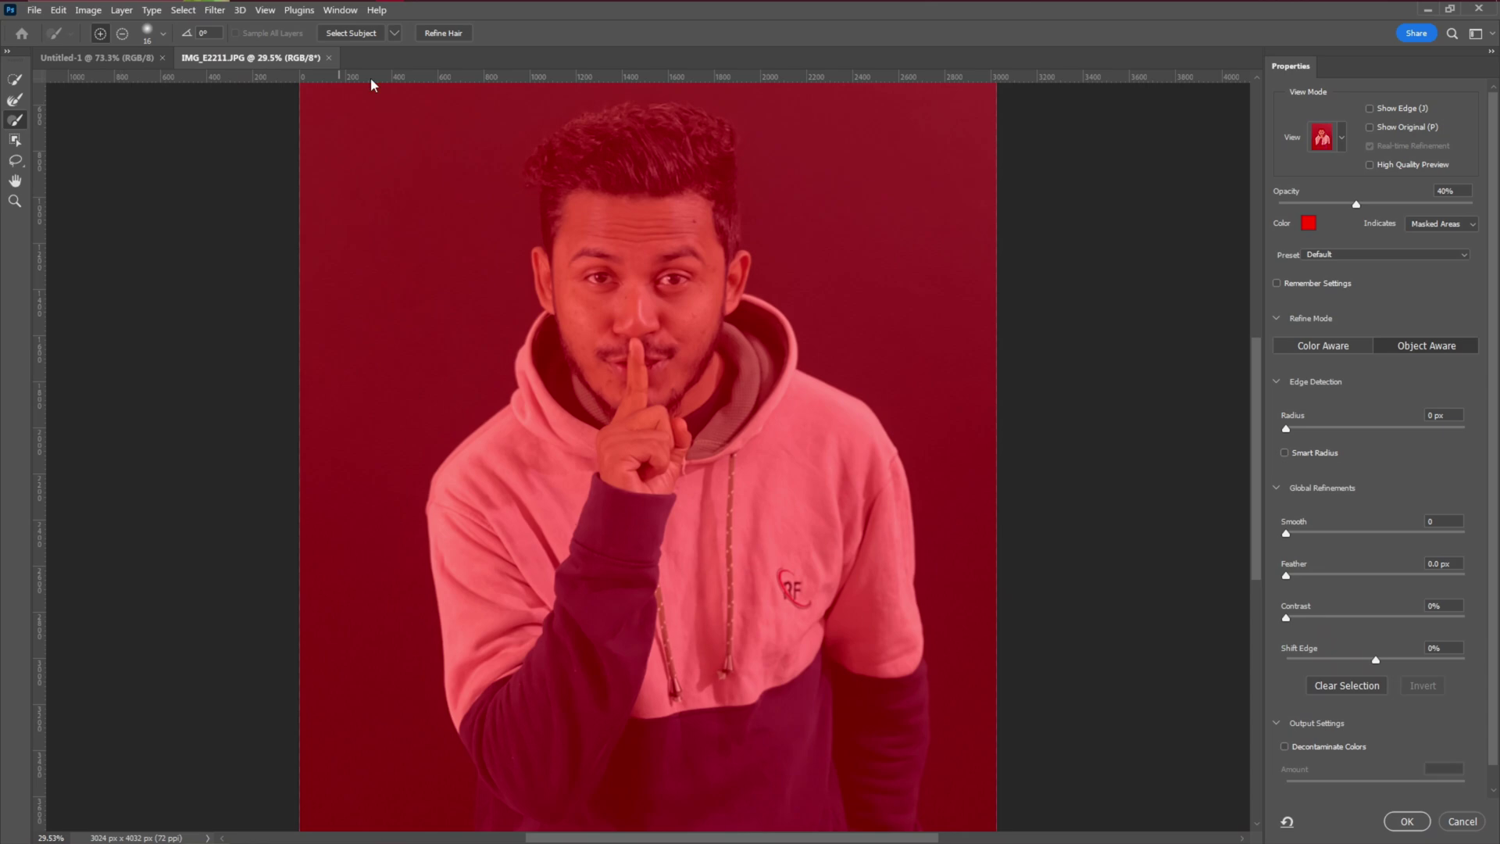
{"action": "left_click", "coordinate": [356, 37]}
Subtract the leftover background between the ear and the sideburn from the selection, using a very small brush
{"action": "scroll", "coordinate": [492, 265], "scroll_direction": "up", "scroll_amount": 10}
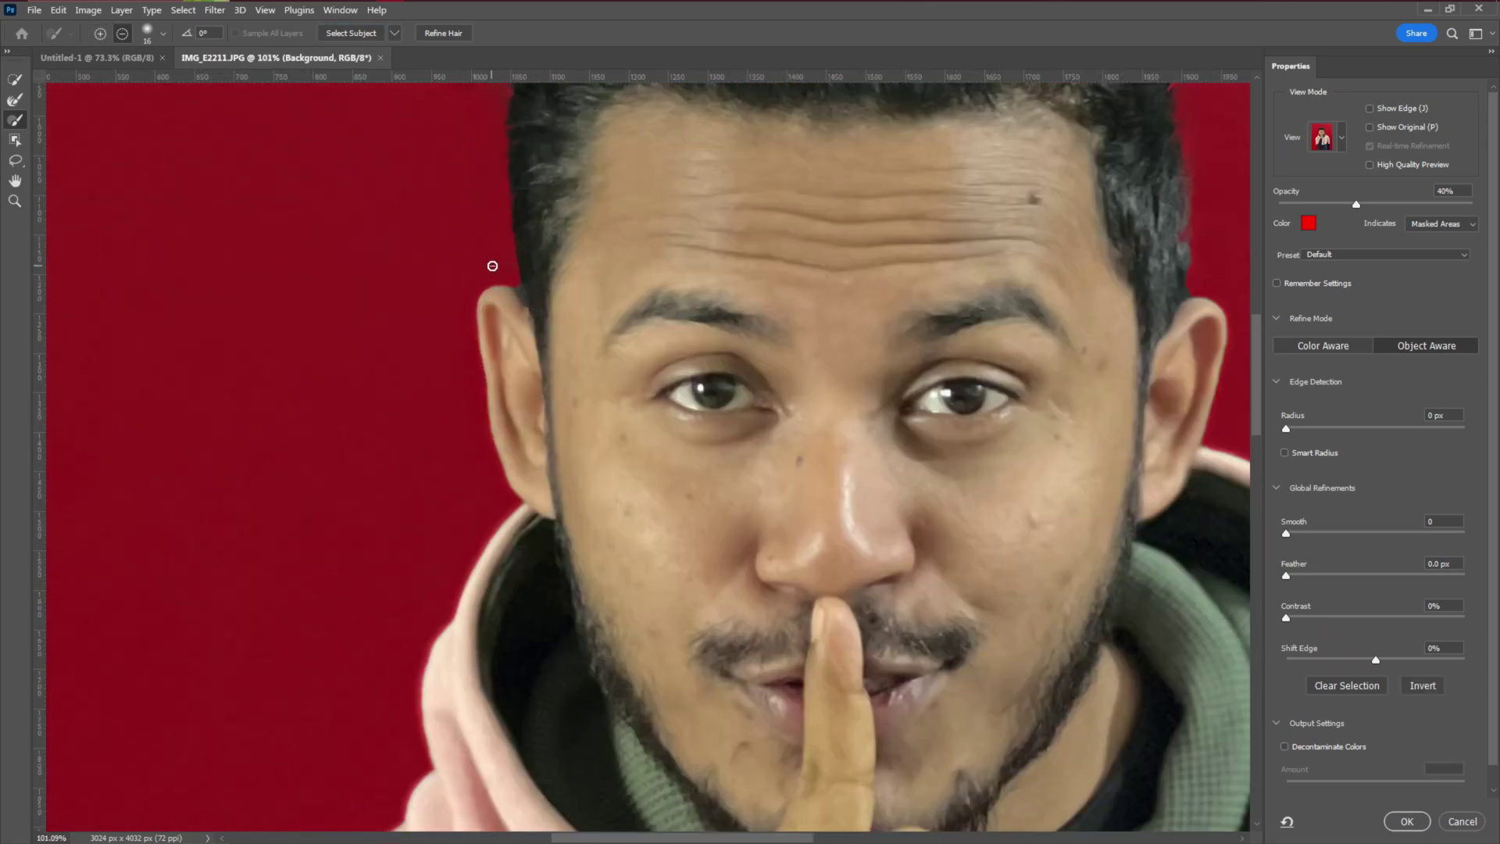
{"action": "scroll", "coordinate": [580, 368], "scroll_direction": "up", "scroll_amount": 3}
{"action": "key", "text": "bracketleft"}
{"action": "key", "text": "bracketleft"}
{"action": "key", "text": "bracketleft"}
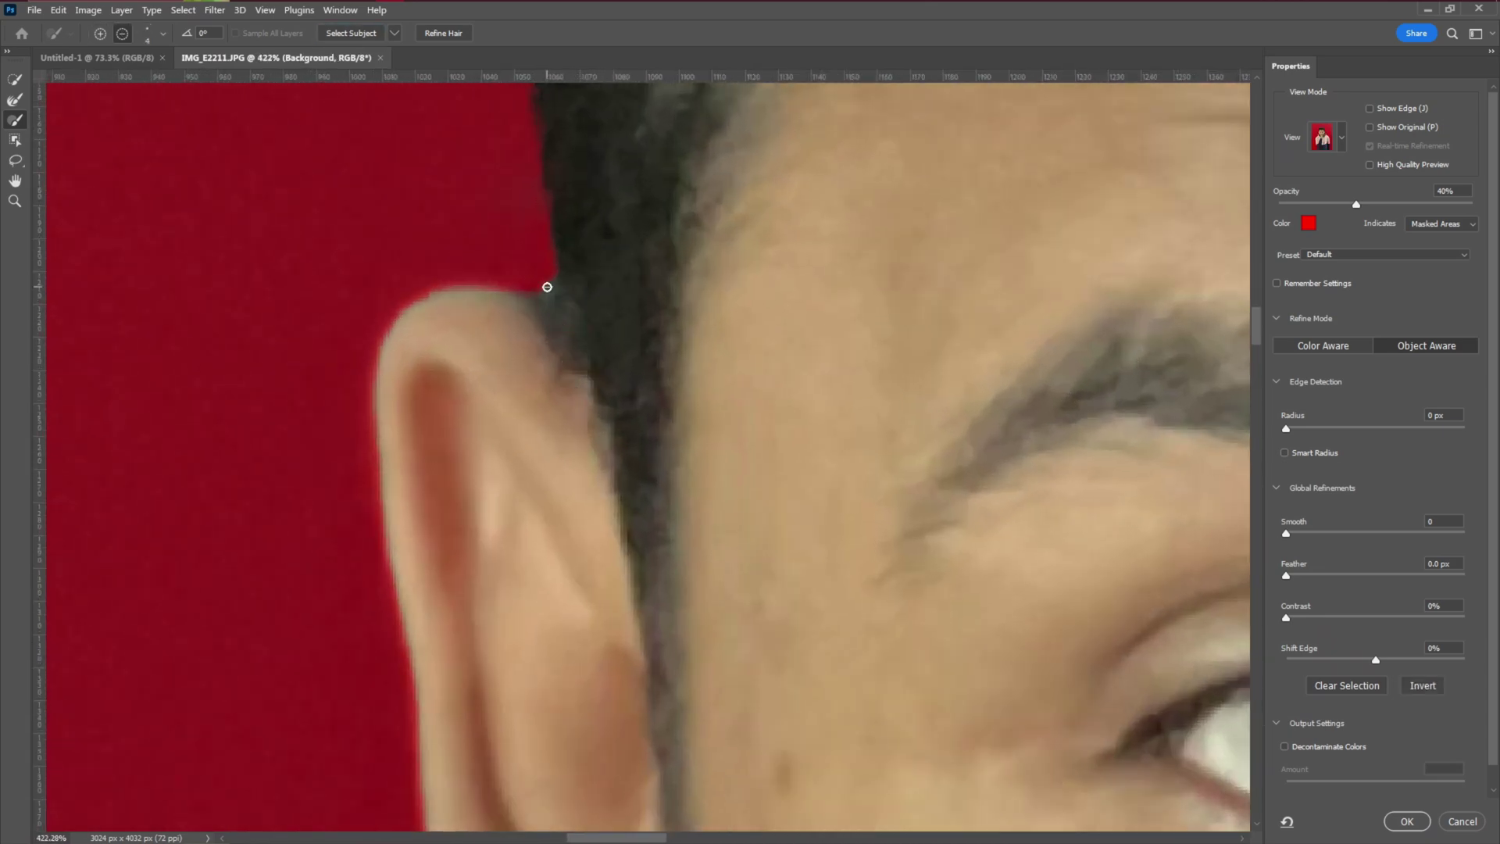
{"action": "scroll", "coordinate": [549, 286], "scroll_direction": "up", "scroll_amount": 1}
{"action": "key", "text": "bracketleft"}
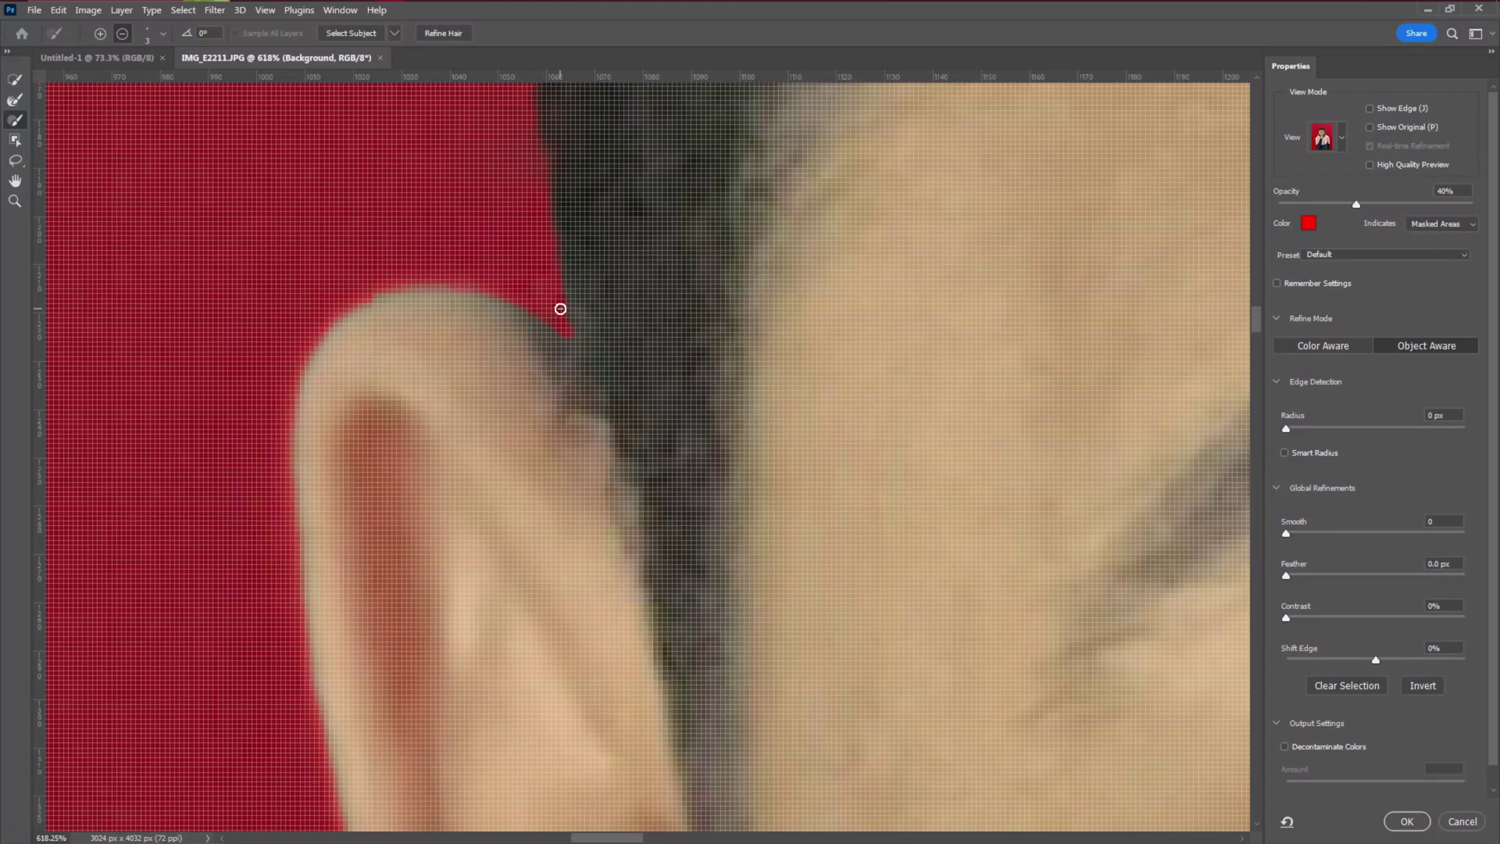
{"action": "scroll", "coordinate": [529, 297], "scroll_direction": "up", "scroll_amount": 1}
Brush the missing hair edges back into the selection with a larger brush and output the cutout as a layer mask
{"action": "key", "text": "bracketright"}
{"action": "key", "text": "bracketright"}
{"action": "key", "text": "bracketright"}
{"action": "key", "text": "bracketright"}
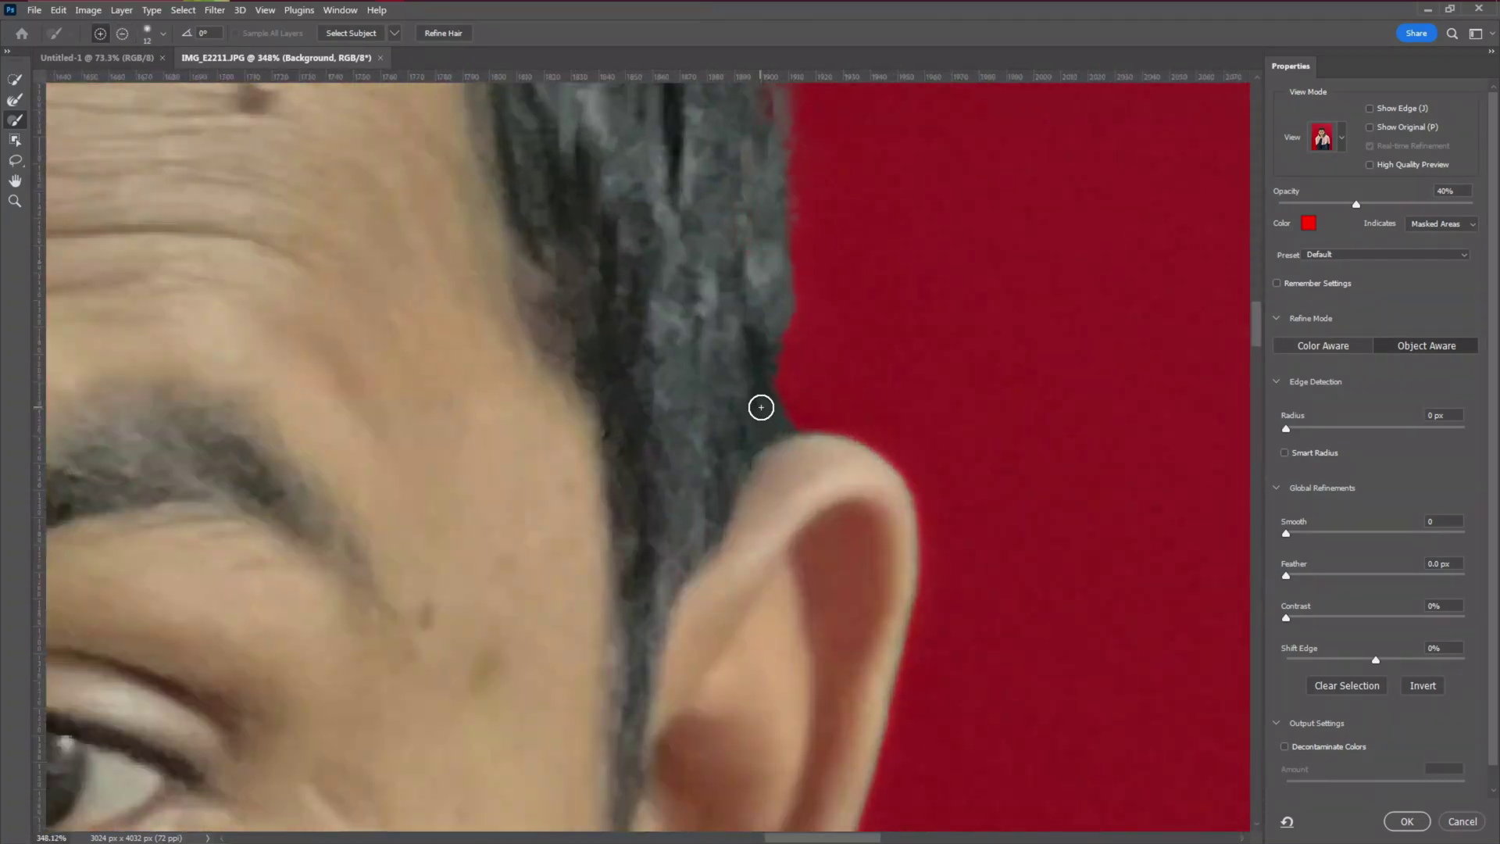
{"action": "scroll", "coordinate": [761, 407], "scroll_direction": "up", "scroll_amount": 15}
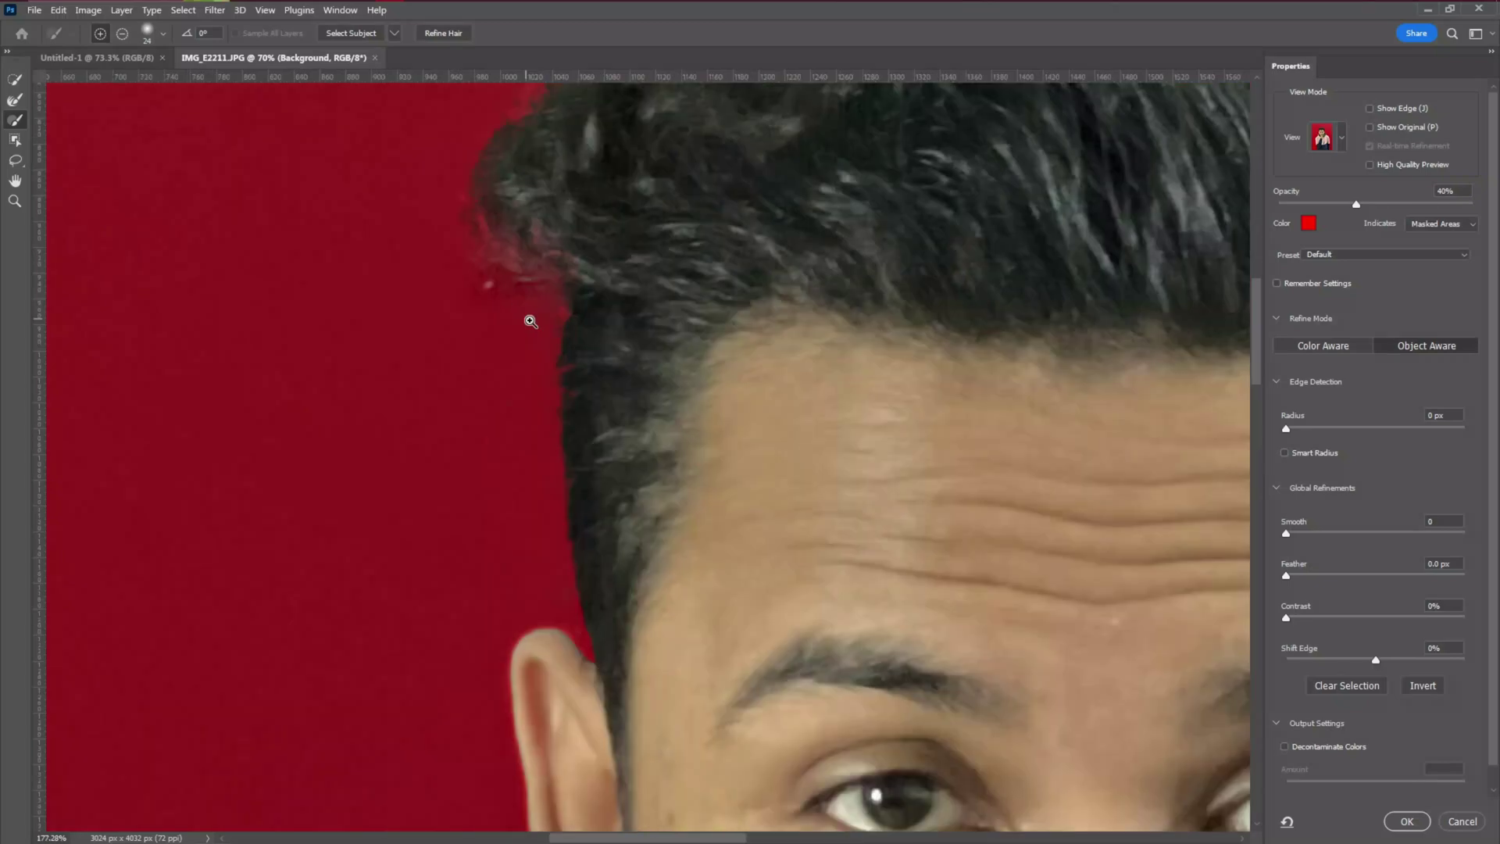
{"action": "scroll", "coordinate": [524, 313], "scroll_direction": "down", "scroll_amount": 5}
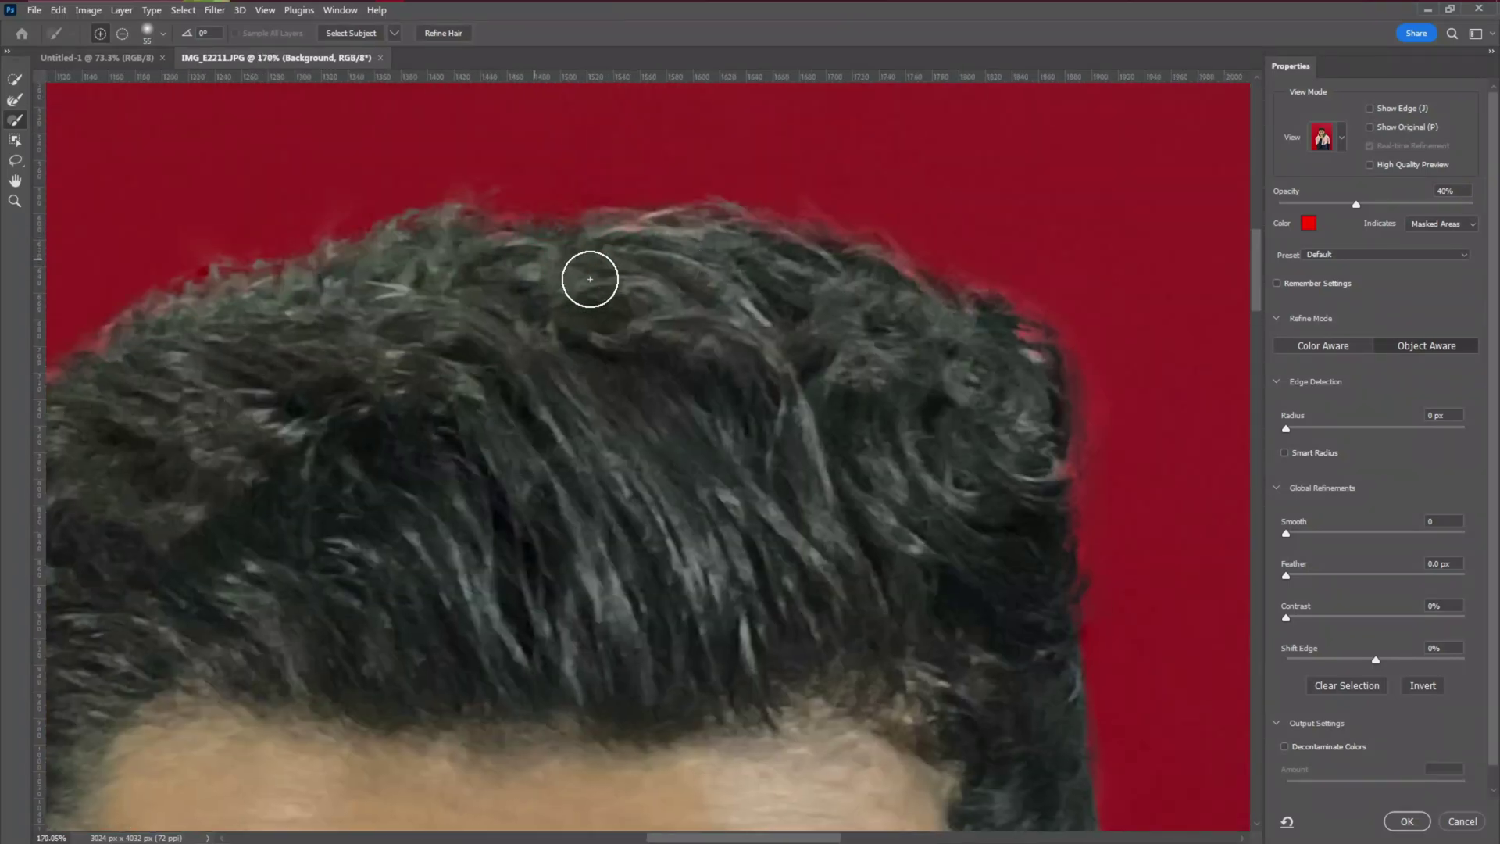
{"action": "key", "text": "ctrl+0"}
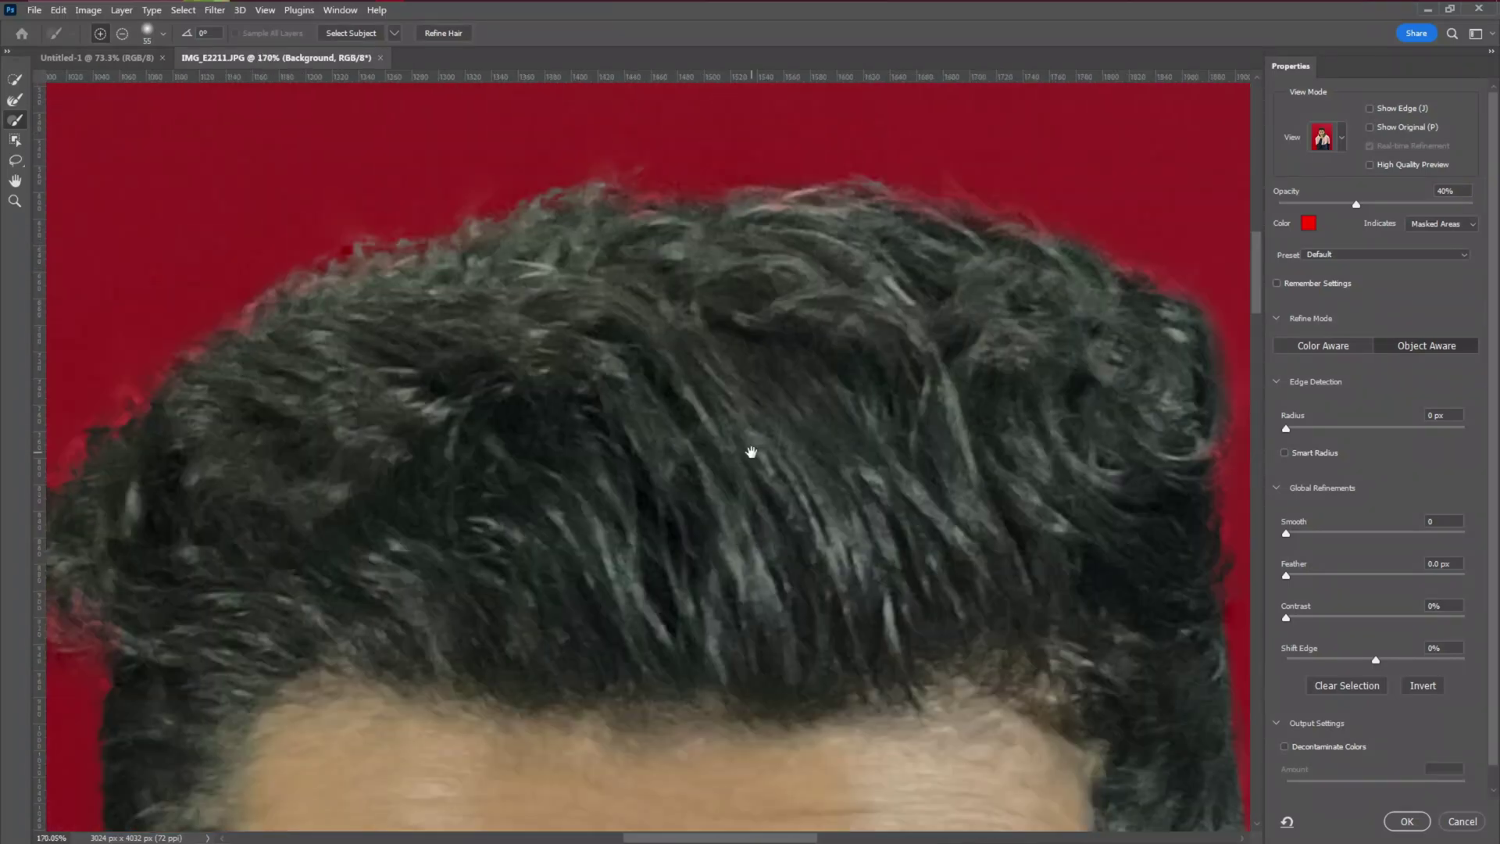
{"action": "left_click", "coordinate": [1409, 822]}
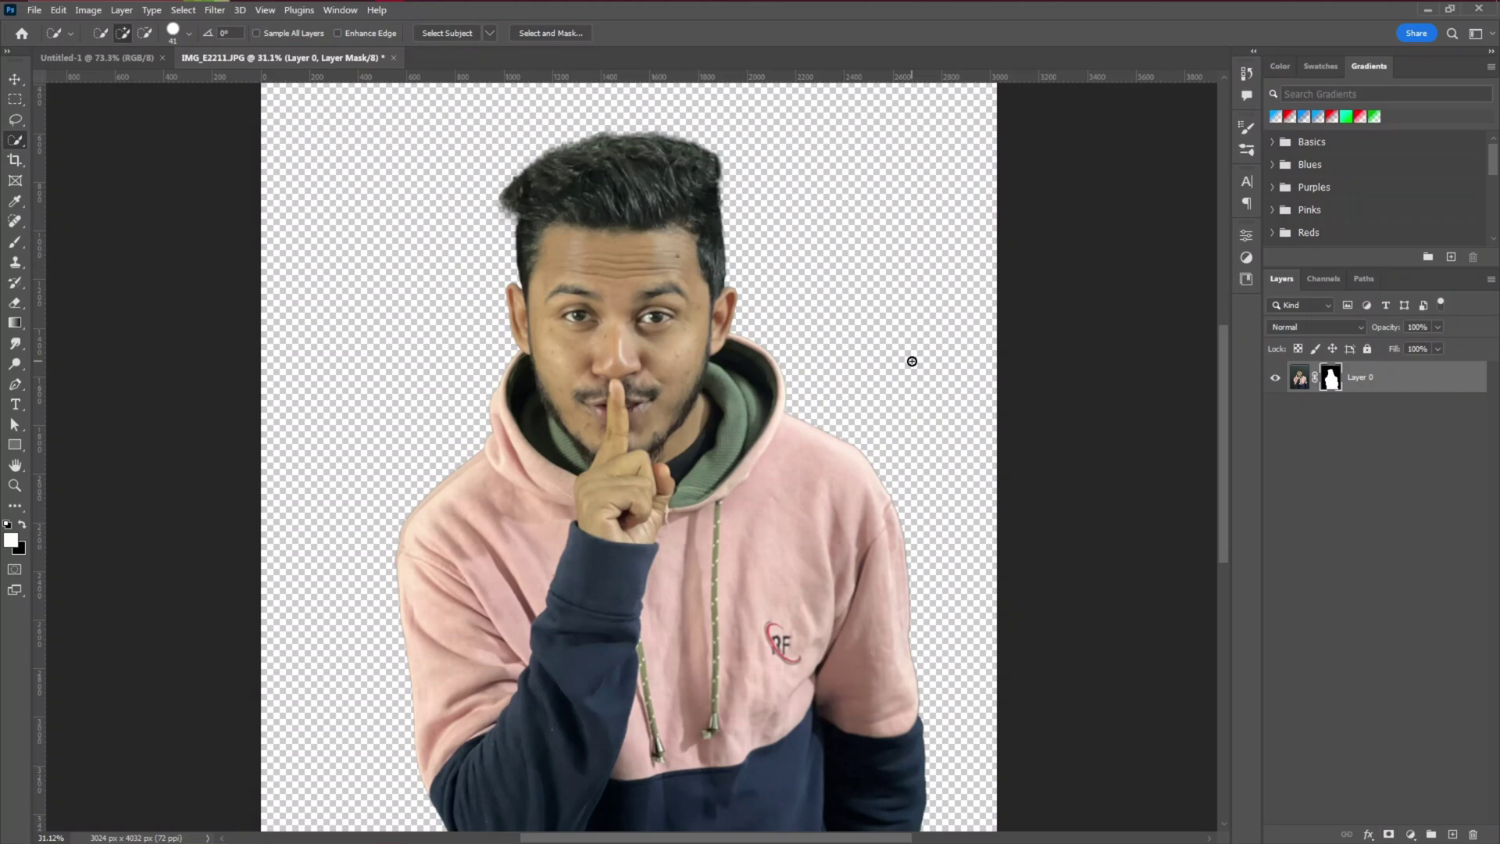
Apply the Minimum filter to the layer mask with a 1.6 px radius, preserving Roundness
{"action": "left_click", "coordinate": [216, 11]}
{"action": "mouse_move", "coordinate": [313, 344]}
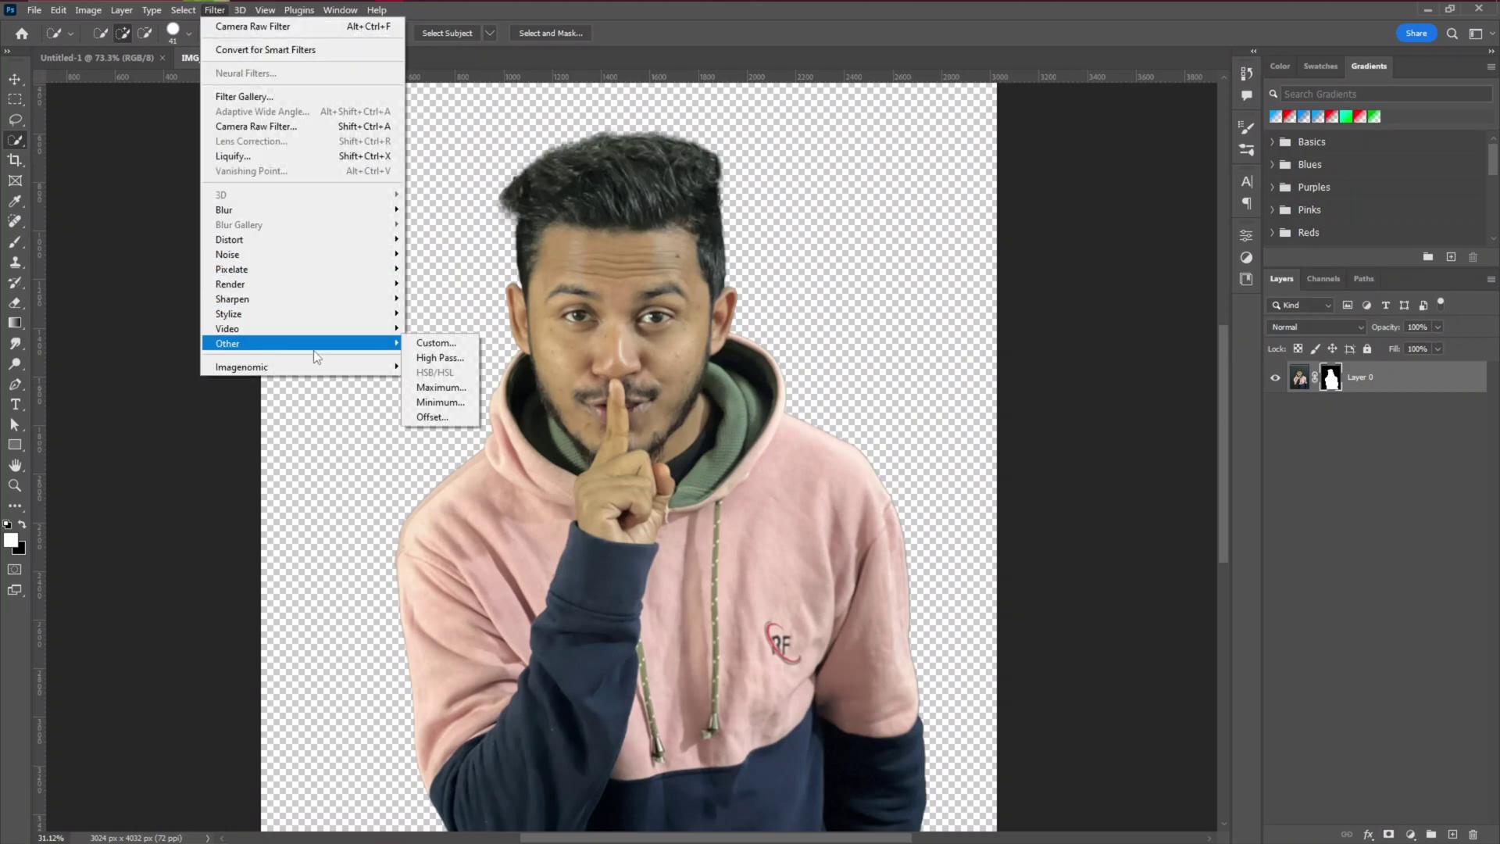
{"action": "left_click", "coordinate": [451, 402]}
{"action": "left_click_drag", "start_coordinate": [776, 157], "coordinate": [1125, 159]}
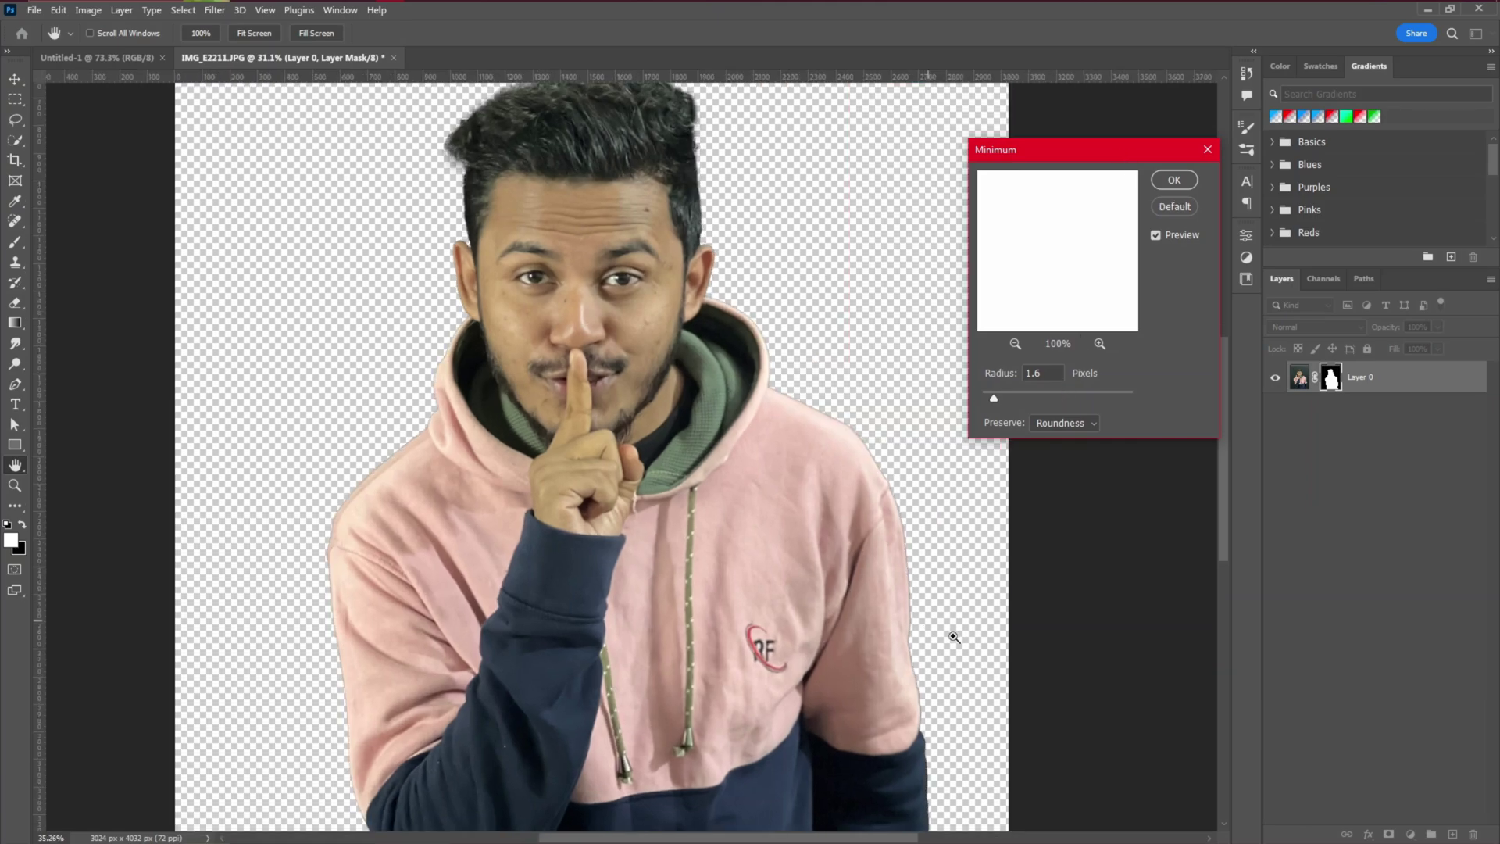
{"action": "left_click", "coordinate": [947, 618], "text": "ctrl"}
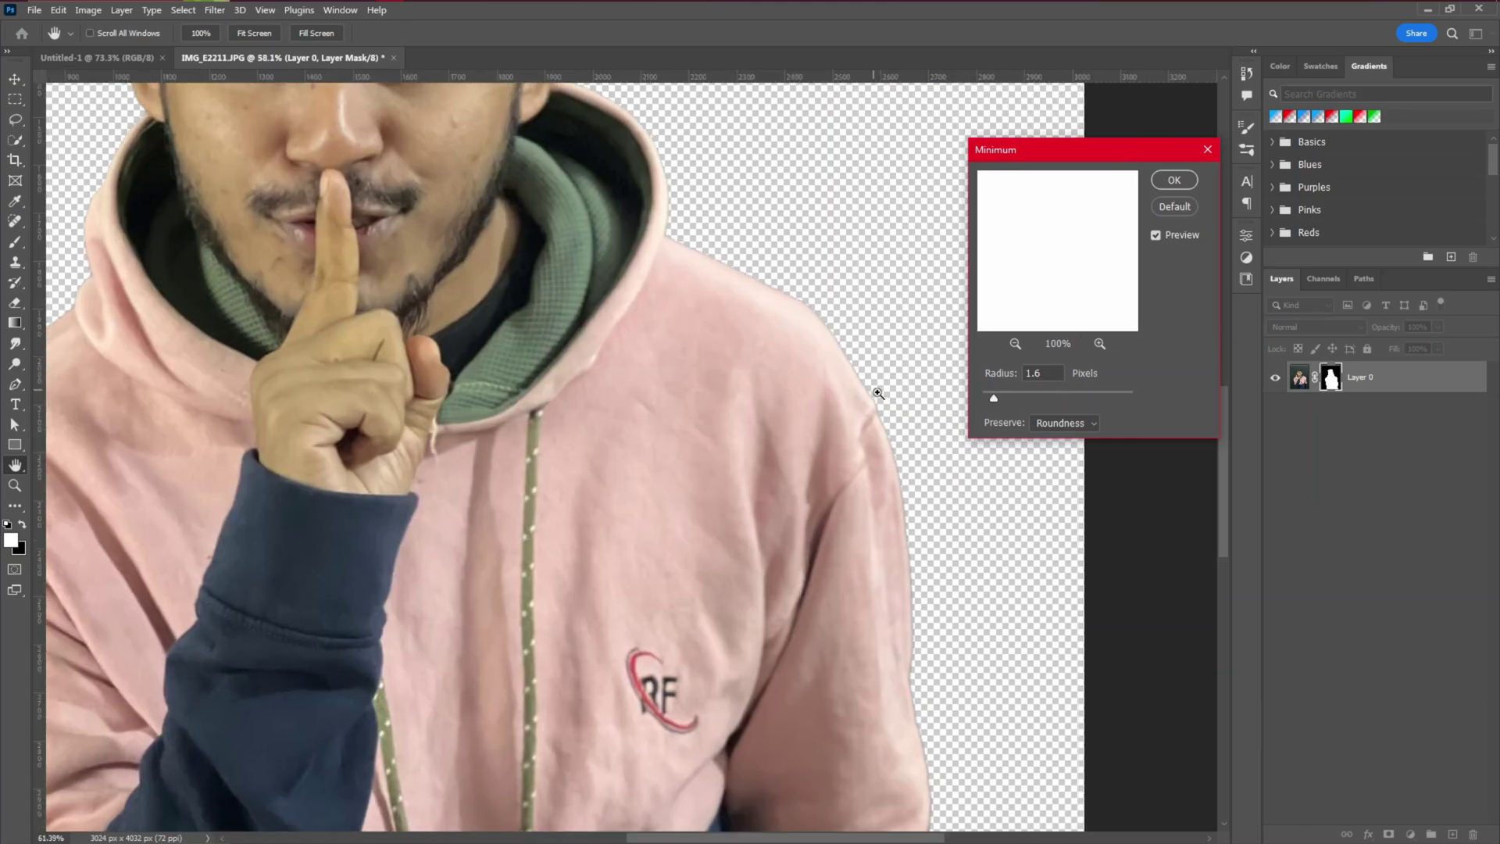
{"action": "left_click", "coordinate": [879, 393], "text": "ctrl"}
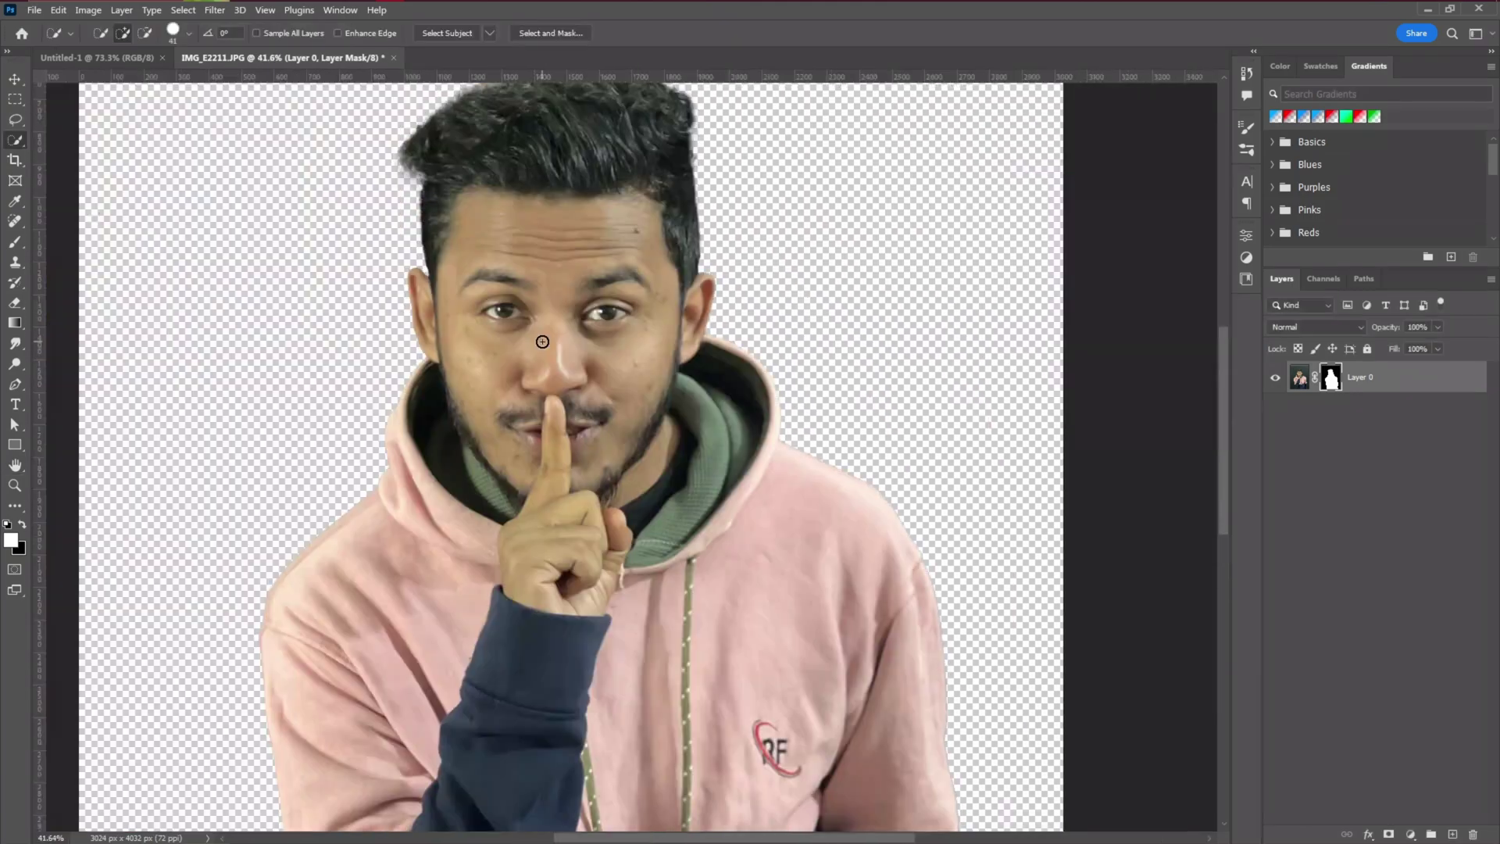
Target the Layer 0 image instead of its mask and set up a small Content-Aware Spot Healing Brush sampling all layers
{"action": "left_click", "coordinate": [15, 81]}
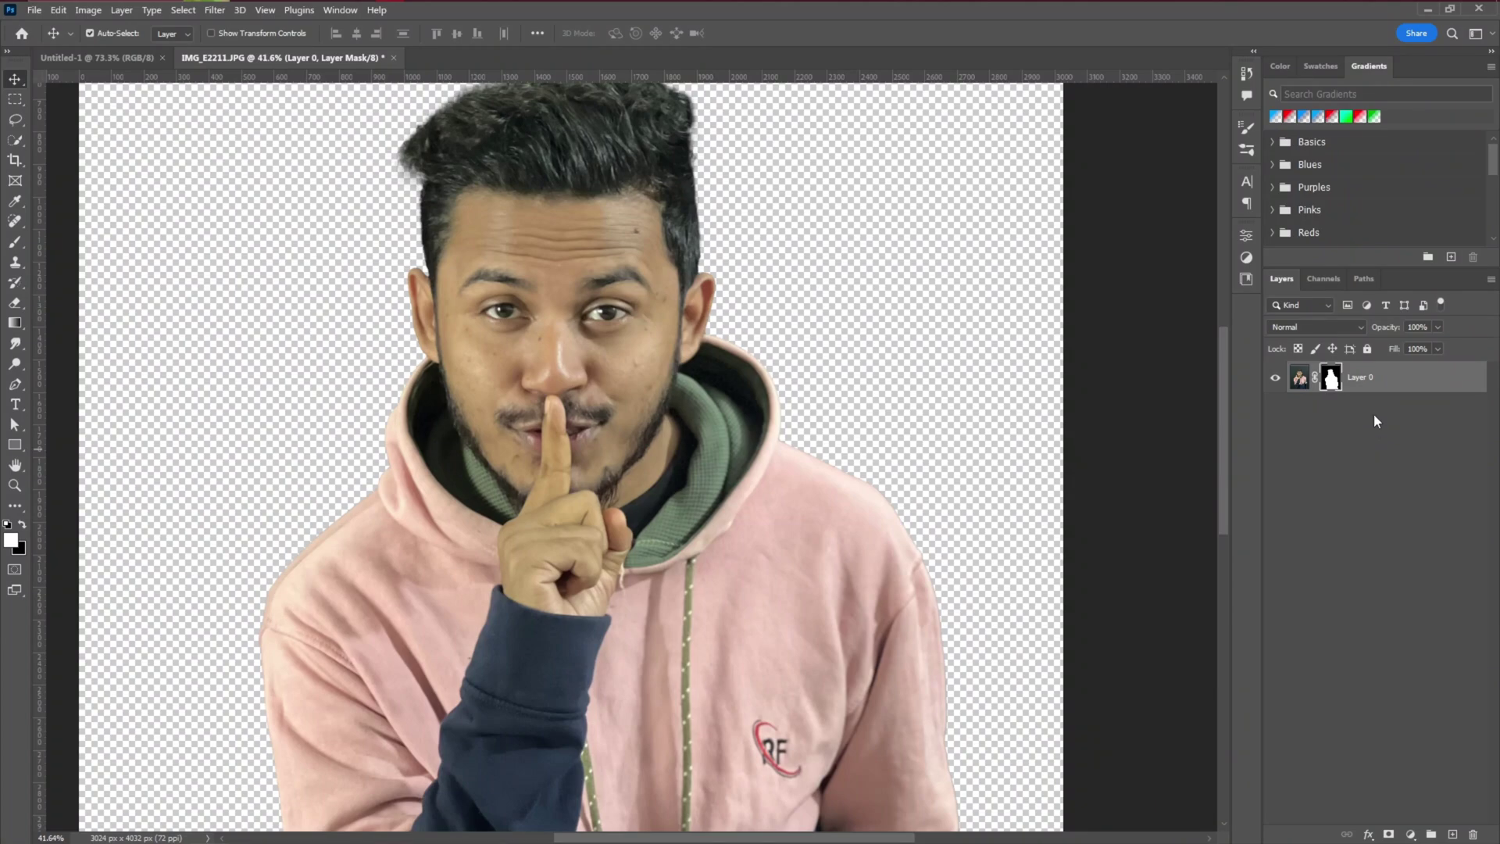
{"action": "scroll", "coordinate": [556, 359], "scroll_direction": "up", "scroll_amount": 3}
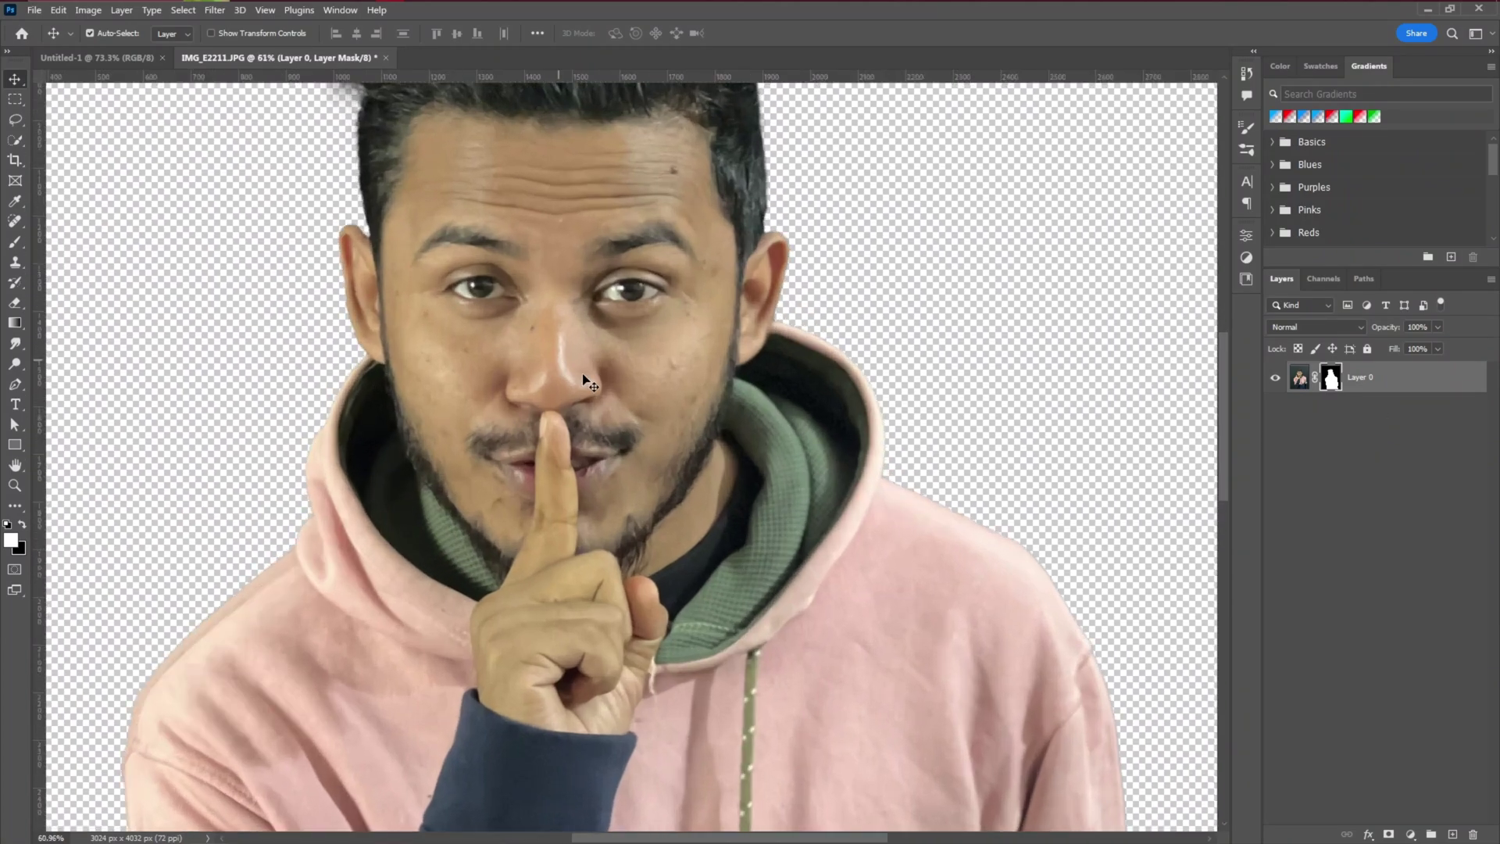
{"action": "left_click", "coordinate": [15, 222]}
{"action": "scroll", "coordinate": [422, 458], "scroll_direction": "up", "scroll_amount": 4}
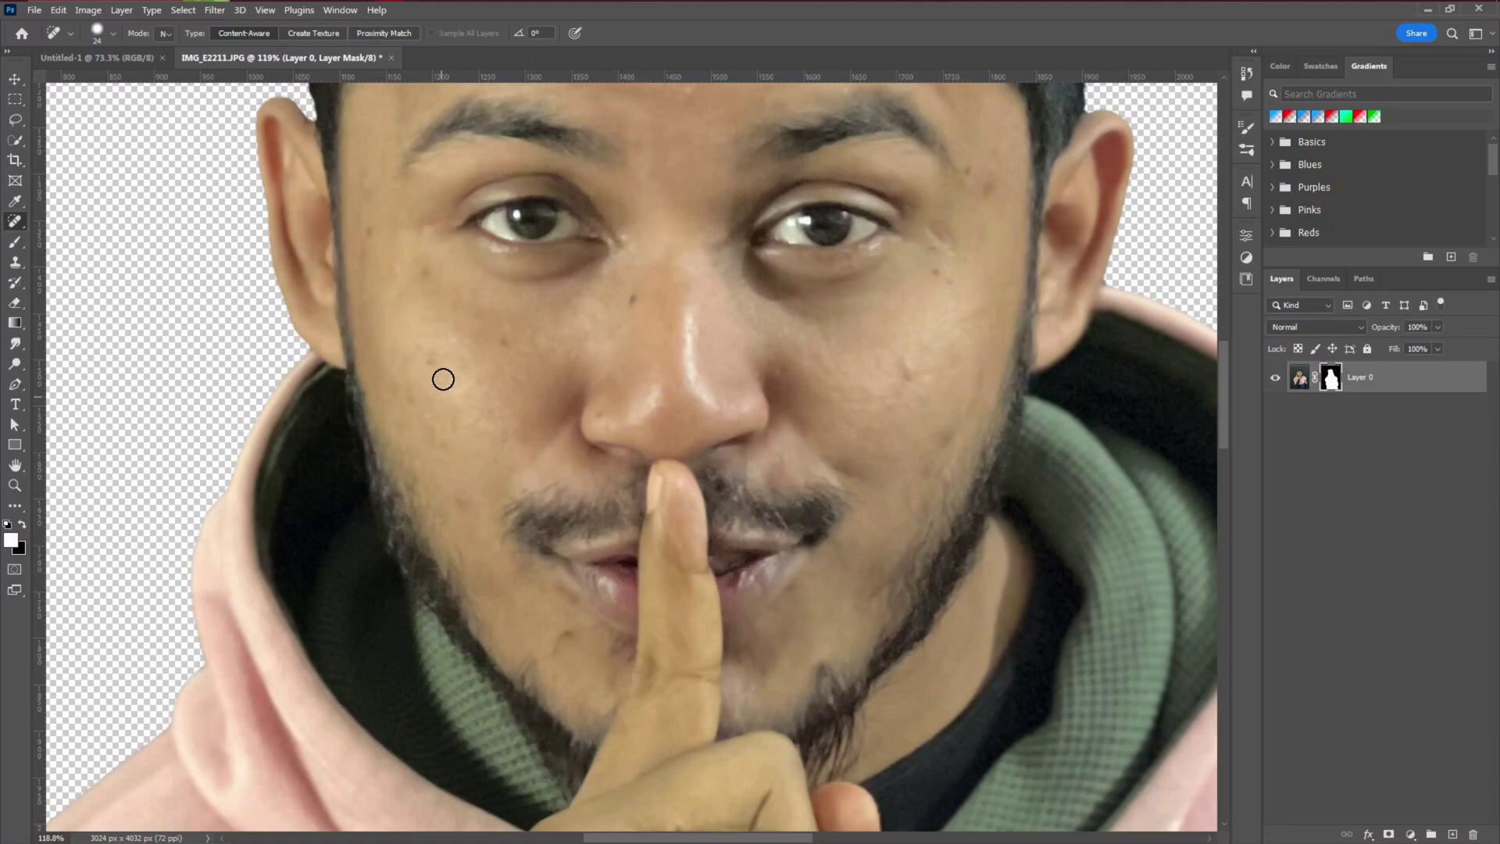
{"action": "scroll", "coordinate": [443, 379], "scroll_direction": "up", "scroll_amount": 2}
{"action": "right_click", "coordinate": [435, 359], "text": "alt"}
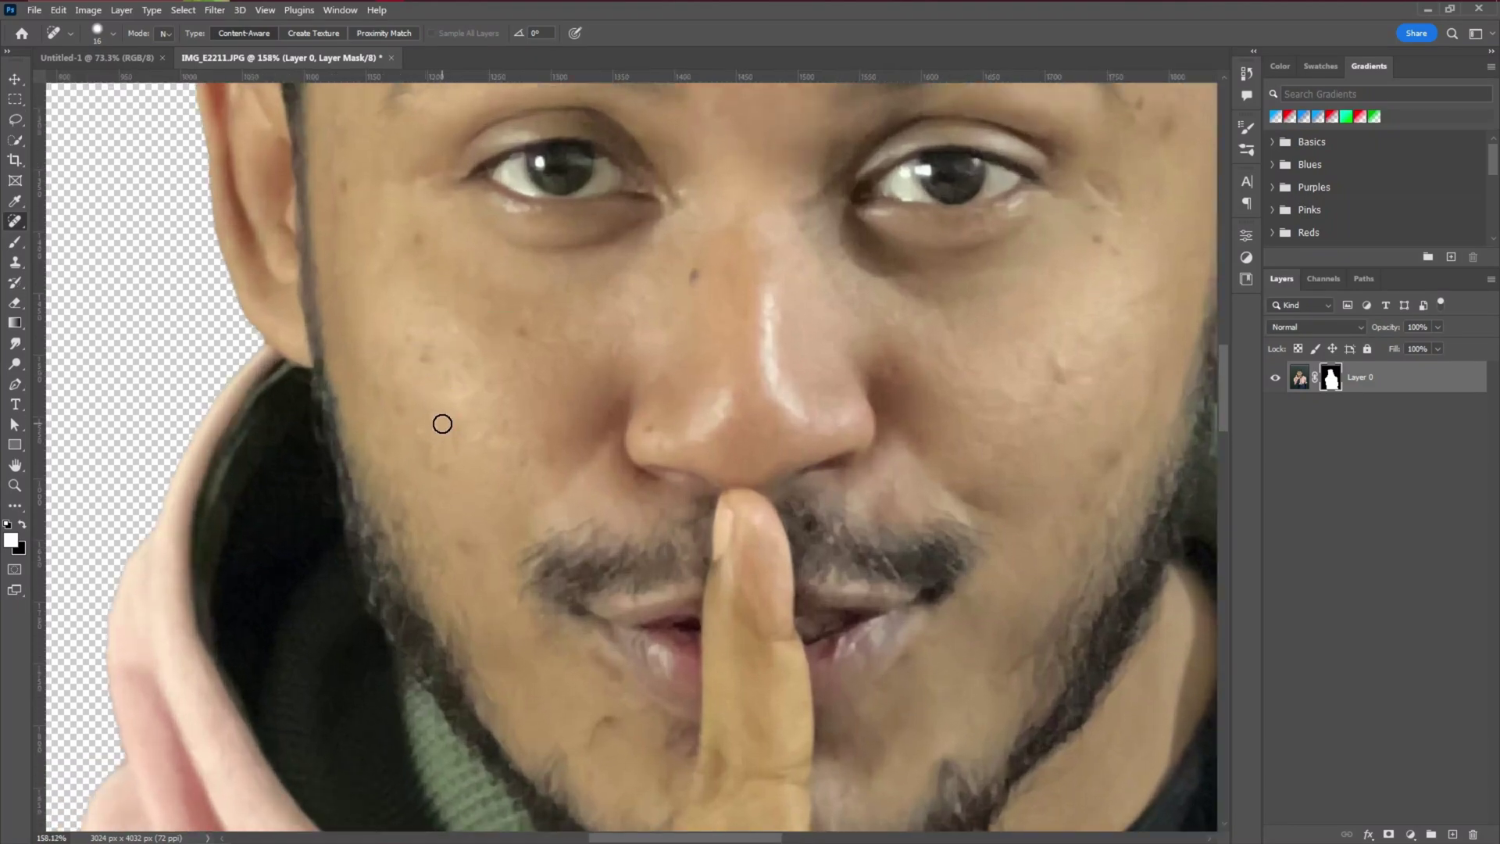
{"action": "left_click", "coordinate": [1300, 376]}
{"action": "left_click", "coordinate": [431, 32]}
{"action": "scroll", "coordinate": [335, 274], "scroll_direction": "up", "scroll_amount": 2}
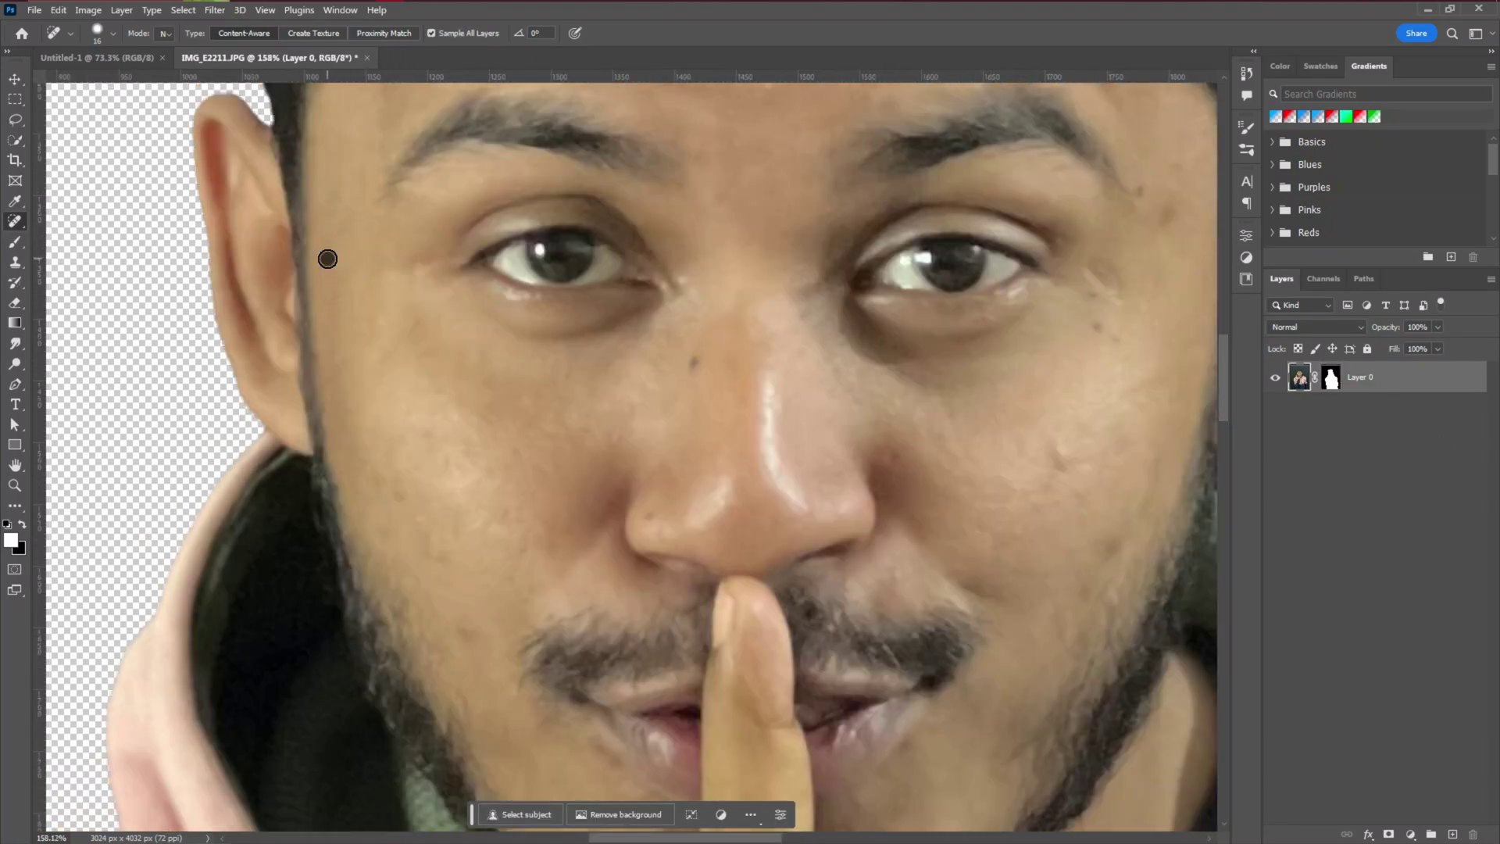
Remove the blemishes on the cheeks and around the face with the Spot Healing Brush
{"action": "scroll", "coordinate": [438, 355], "scroll_direction": "down", "scroll_amount": 5}
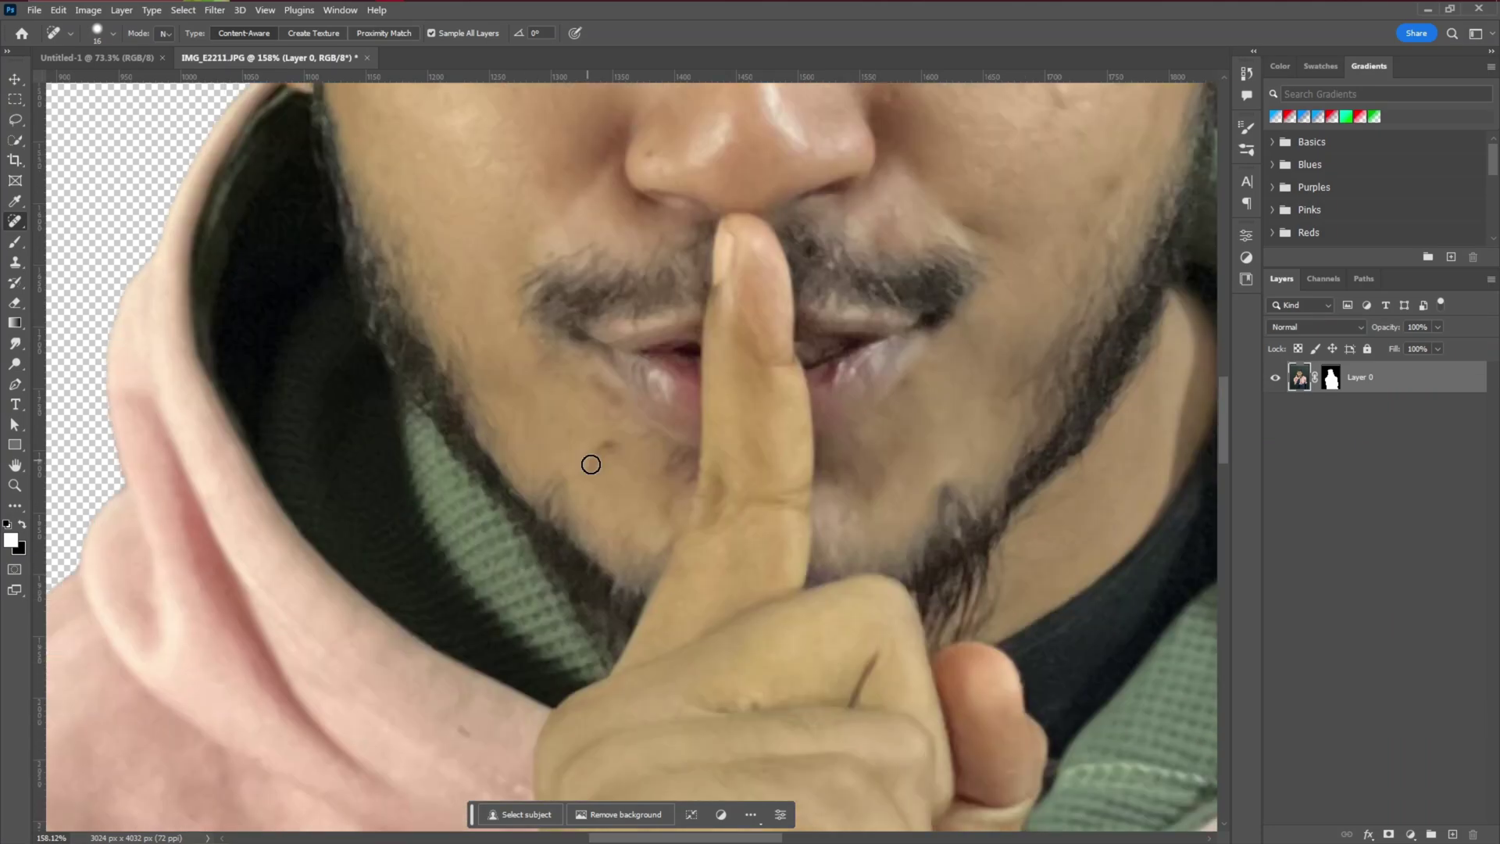
{"action": "scroll", "coordinate": [590, 464], "scroll_direction": "up", "scroll_amount": 5}
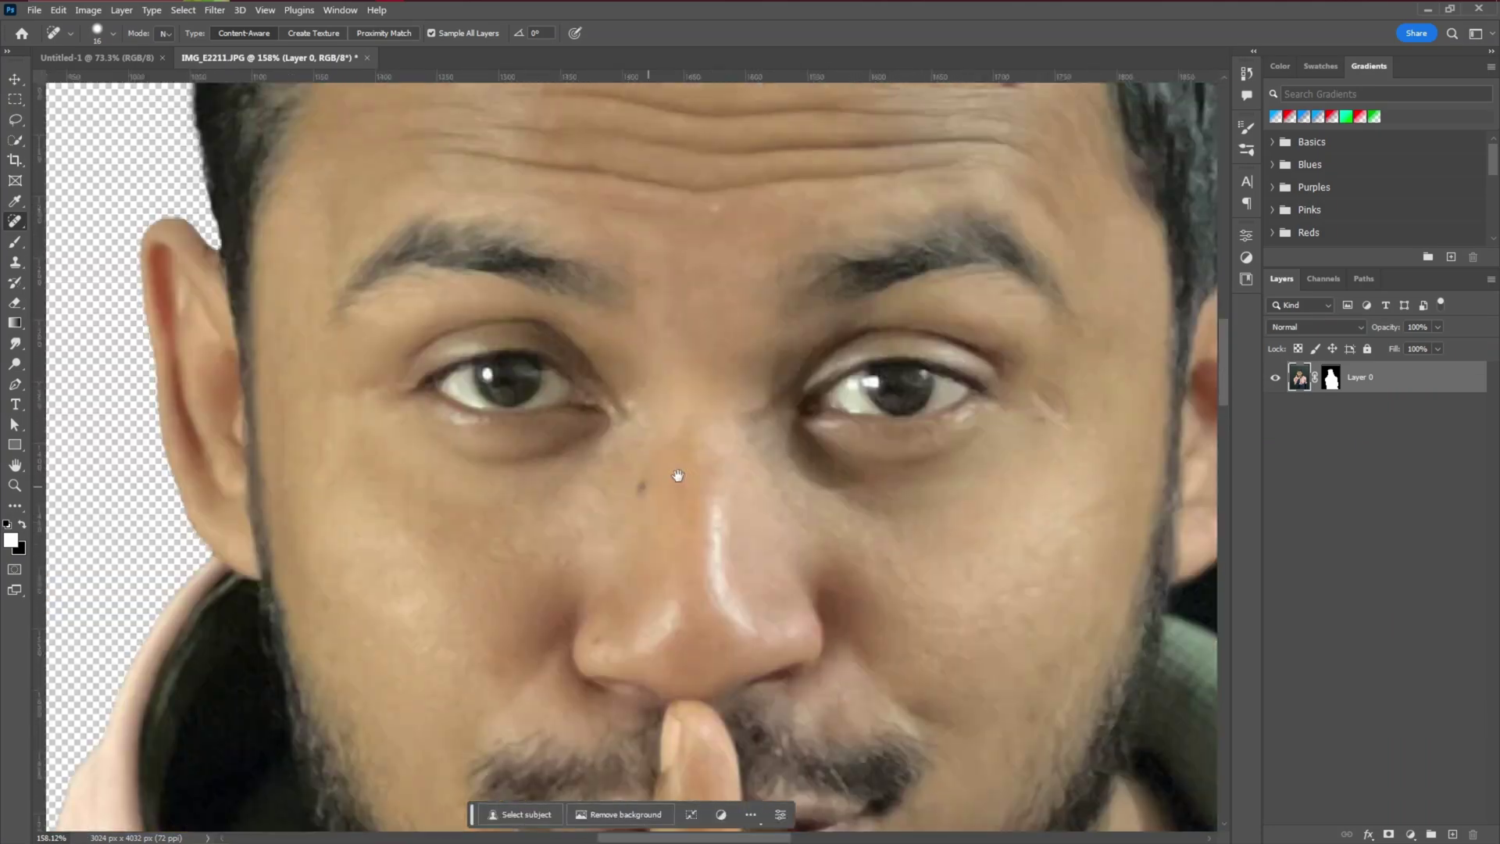
{"action": "scroll", "coordinate": [679, 475], "scroll_direction": "down", "scroll_amount": 2}
{"action": "scroll", "coordinate": [523, 388], "scroll_direction": "up", "scroll_amount": 2}
{"action": "scroll", "coordinate": [526, 419], "scroll_direction": "right", "scroll_amount": 5}
{"action": "scroll", "coordinate": [556, 398], "scroll_direction": "down", "scroll_amount": 5}
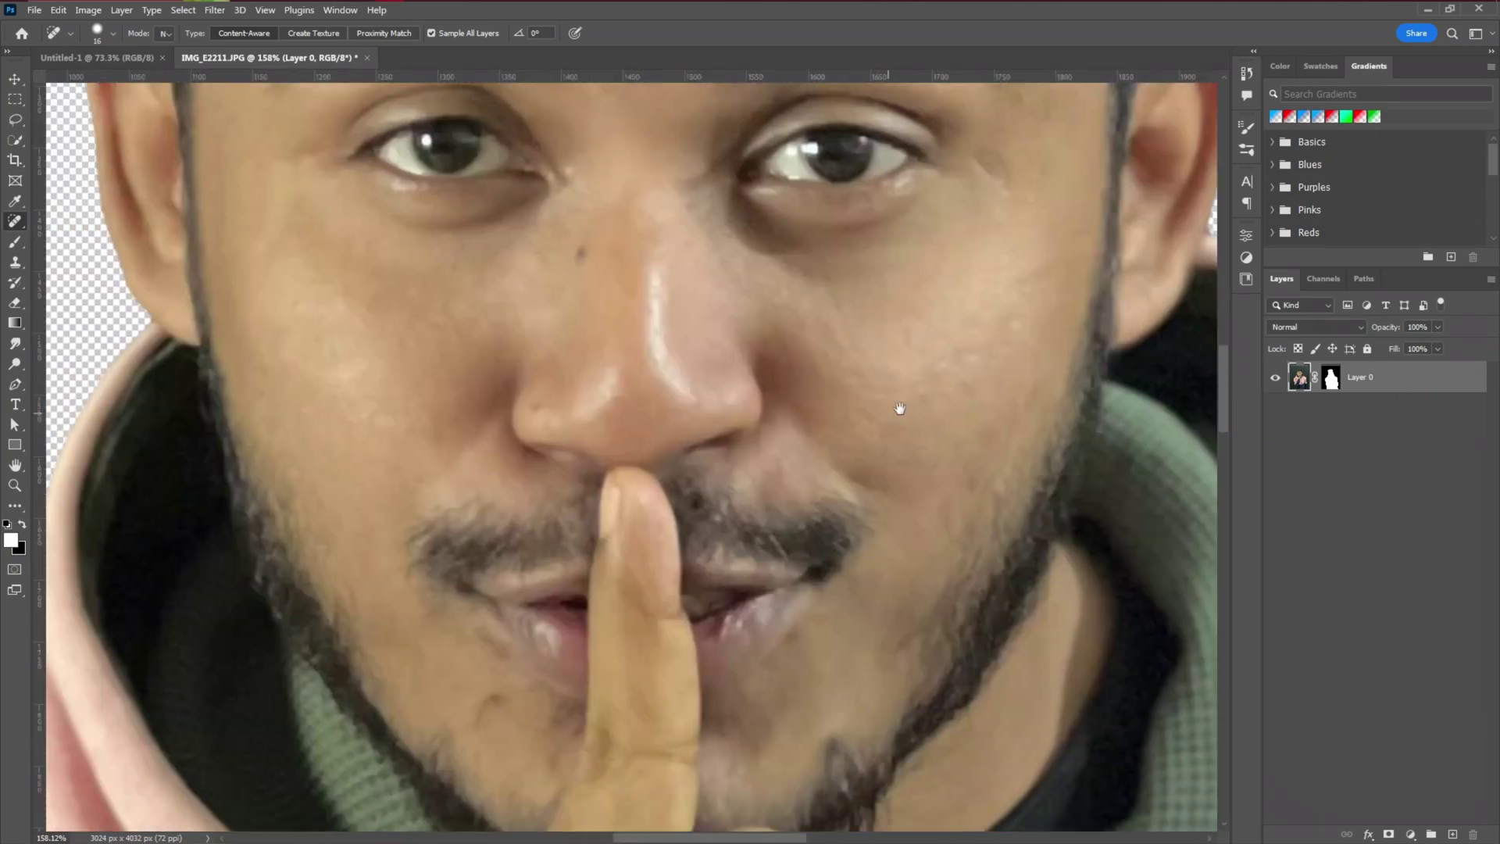
{"action": "scroll", "coordinate": [646, 396], "scroll_direction": "left", "scroll_amount": 3}
{"action": "scroll", "coordinate": [617, 432], "scroll_direction": "down", "scroll_amount": 4}
{"action": "scroll", "coordinate": [1058, 308], "scroll_direction": "up", "scroll_amount": 6}
{"action": "scroll", "coordinate": [985, 325], "scroll_direction": "right", "scroll_amount": 3}
{"action": "scroll", "coordinate": [985, 325], "scroll_direction": "down", "scroll_amount": 5}
{"action": "scroll", "coordinate": [502, 509], "scroll_direction": "up", "scroll_amount": 5}
{"action": "scroll", "coordinate": [295, 562], "scroll_direction": "down", "scroll_amount": 4}
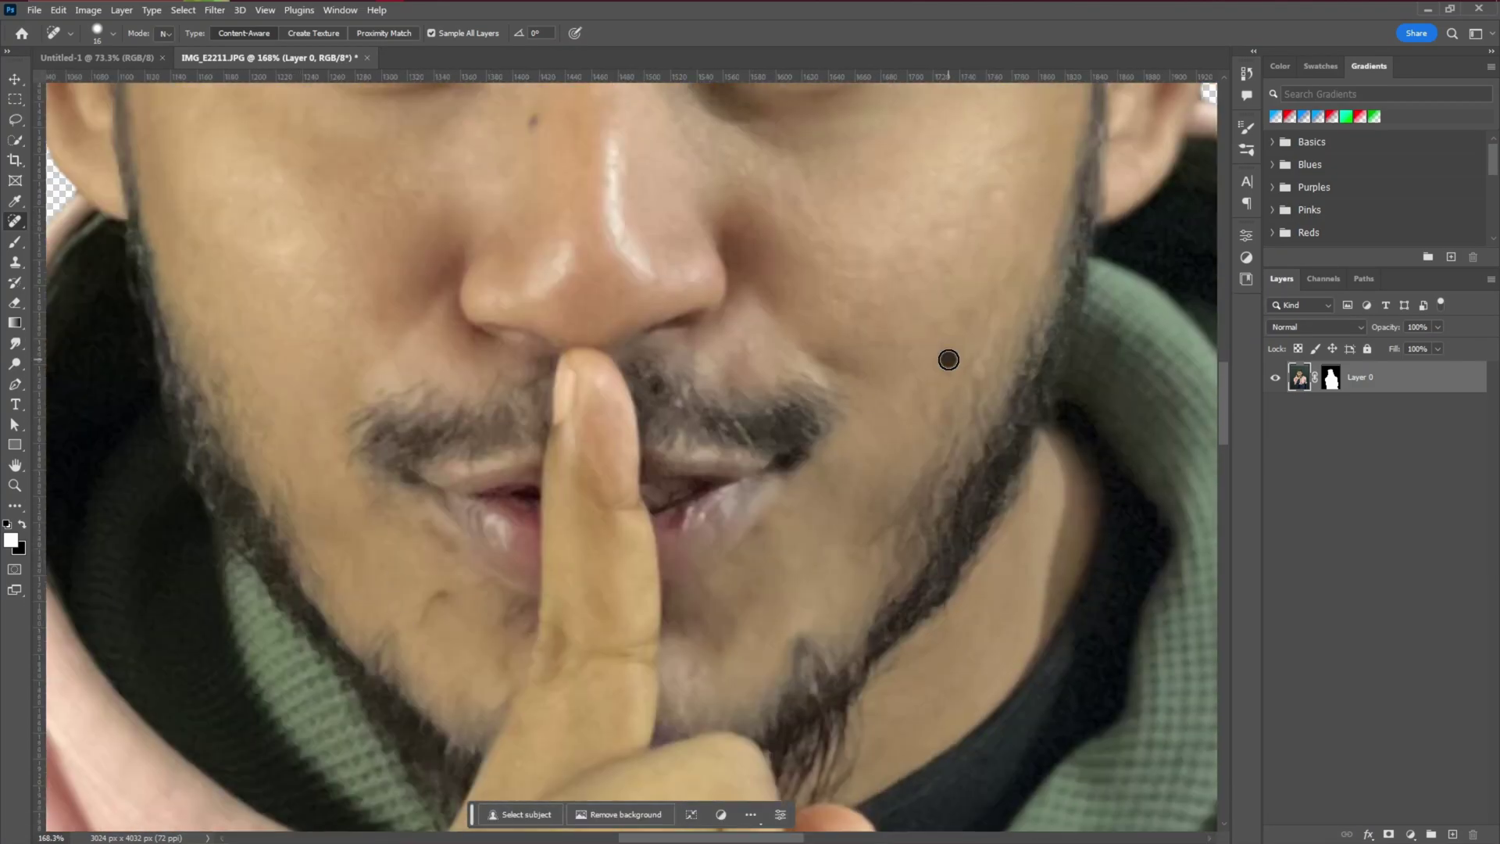
{"action": "scroll", "coordinate": [948, 359], "scroll_direction": "down", "scroll_amount": 2}
{"action": "scroll", "coordinate": [996, 297], "scroll_direction": "up", "scroll_amount": 2}
{"action": "scroll", "coordinate": [583, 359], "scroll_direction": "up", "scroll_amount": 3}
{"action": "scroll", "coordinate": [713, 421], "scroll_direction": "down", "scroll_amount": 3}
{"action": "scroll", "coordinate": [465, 406], "scroll_direction": "up", "scroll_amount": 3}
{"action": "scroll", "coordinate": [466, 405], "scroll_direction": "down", "scroll_amount": 5}
{"action": "scroll", "coordinate": [594, 453], "scroll_direction": "up", "scroll_amount": 3}
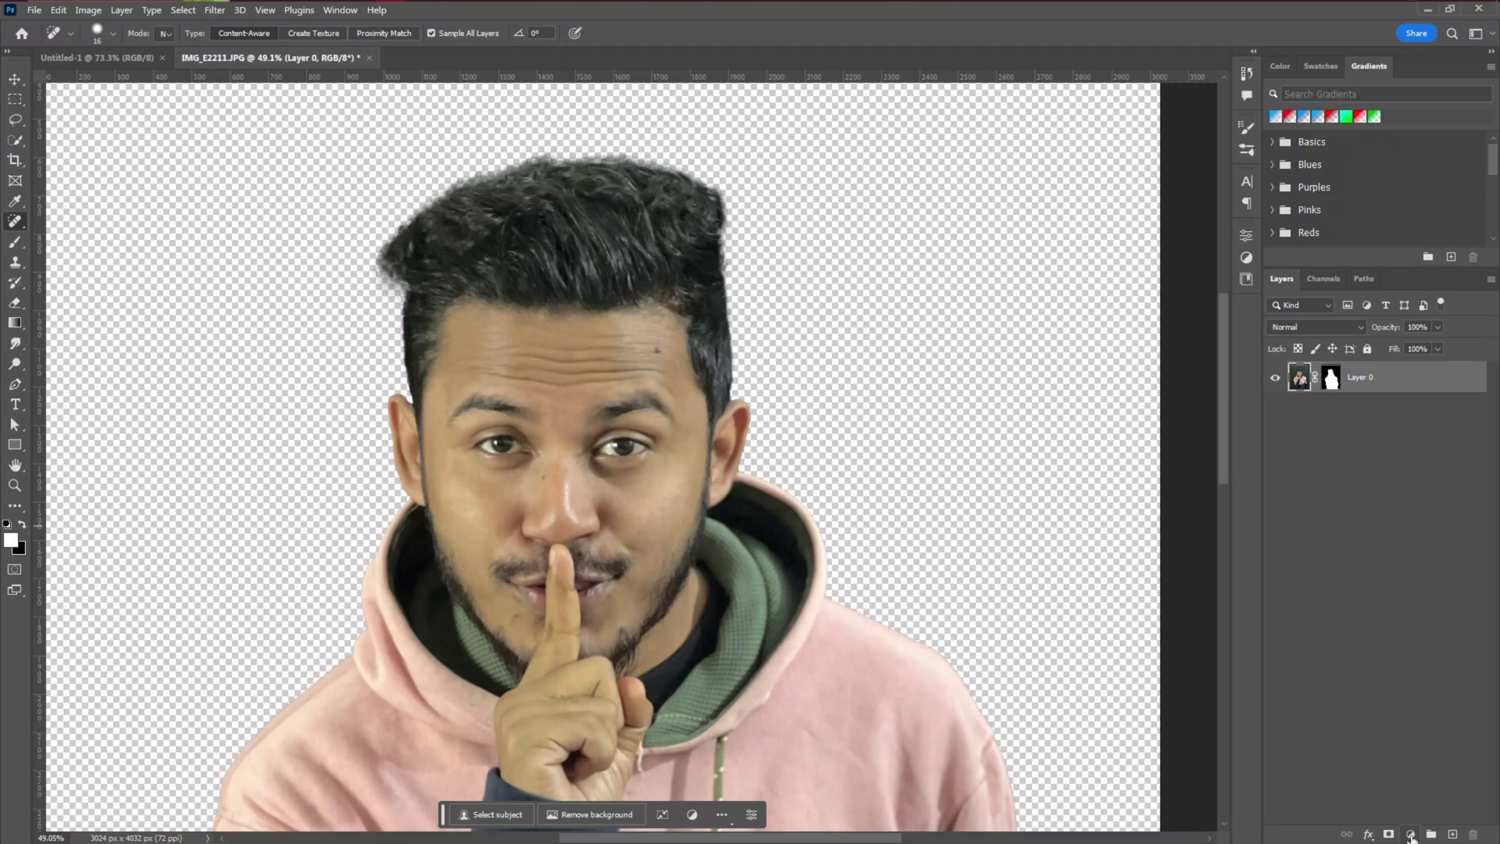
Add an empty layer above the portrait and prepare a soft brush at 7% opacity with skin colour sampled between the eyebrows
{"action": "left_click", "coordinate": [1453, 834]}
{"action": "scroll", "coordinate": [118, 352], "scroll_direction": "up", "scroll_amount": 1}
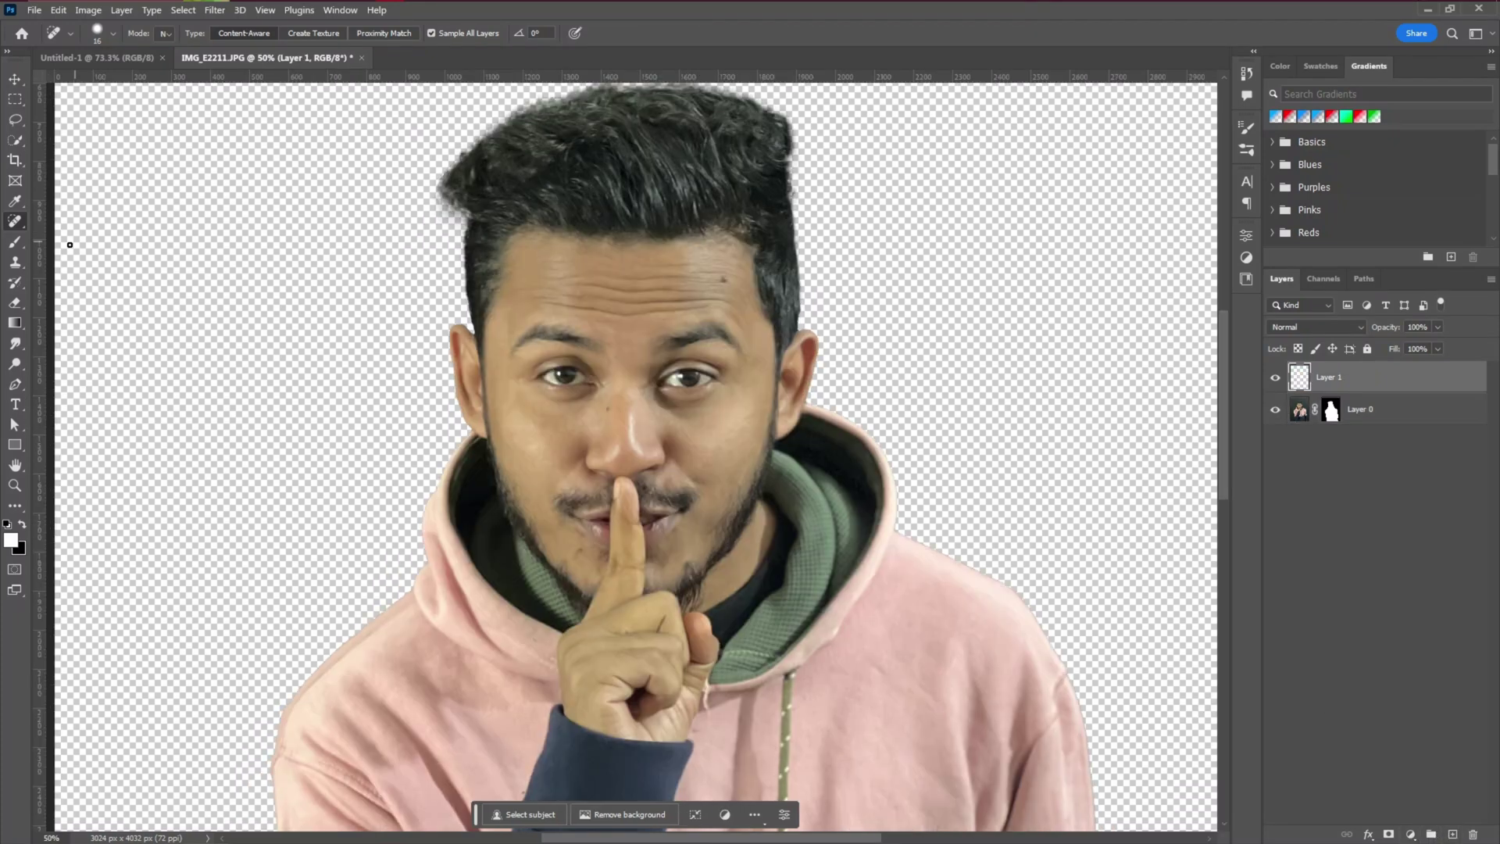
{"action": "left_click", "coordinate": [12, 244]}
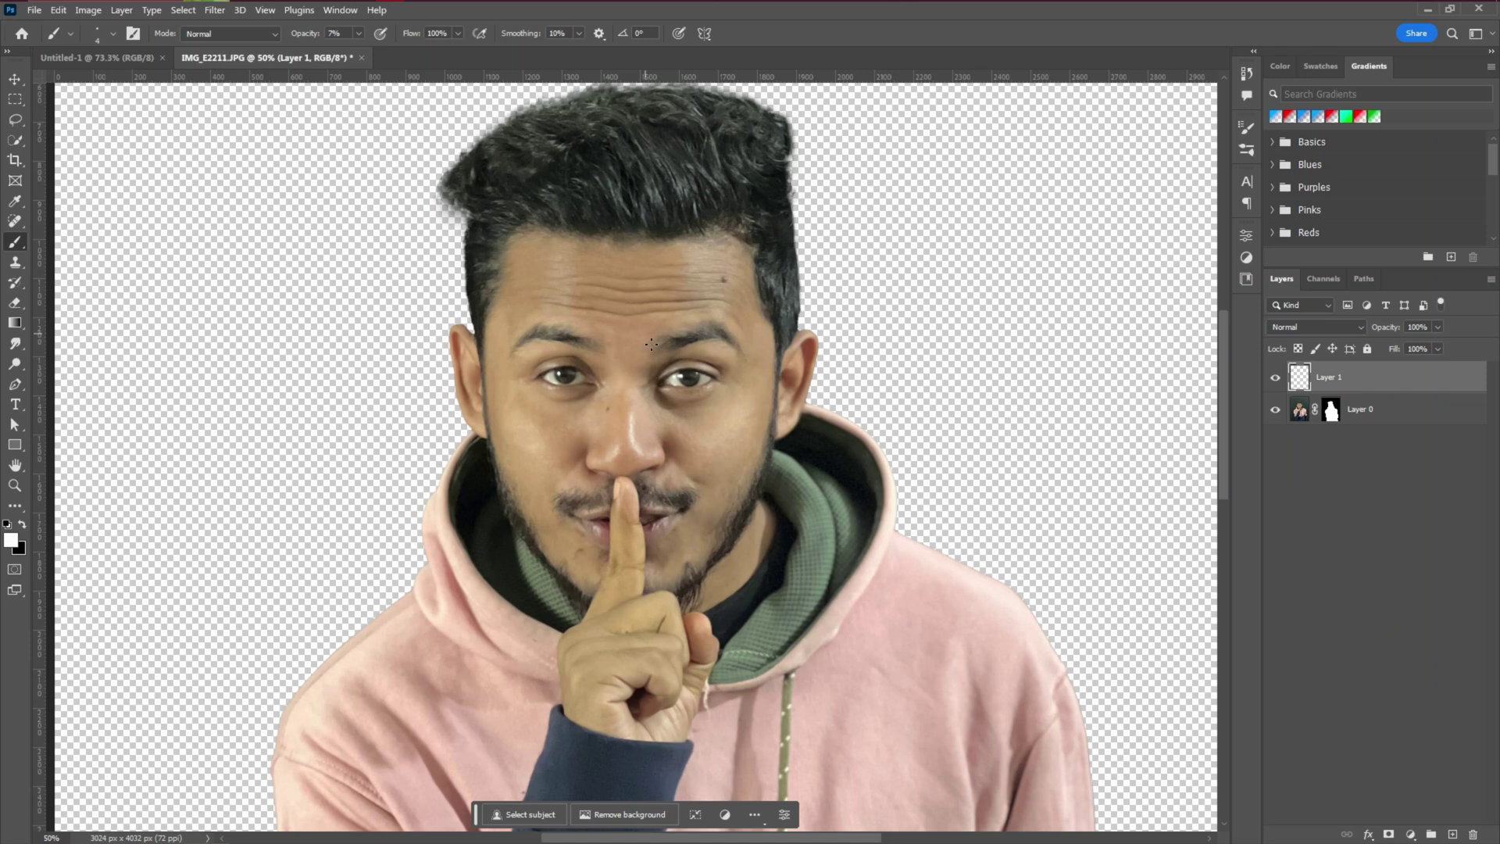
{"action": "scroll", "coordinate": [652, 343], "scroll_direction": "up", "scroll_amount": 5}
{"action": "left_click", "coordinate": [621, 328], "text": "alt"}
{"action": "left_click_drag", "start_coordinate": [623, 315], "coordinate": [649, 313]}
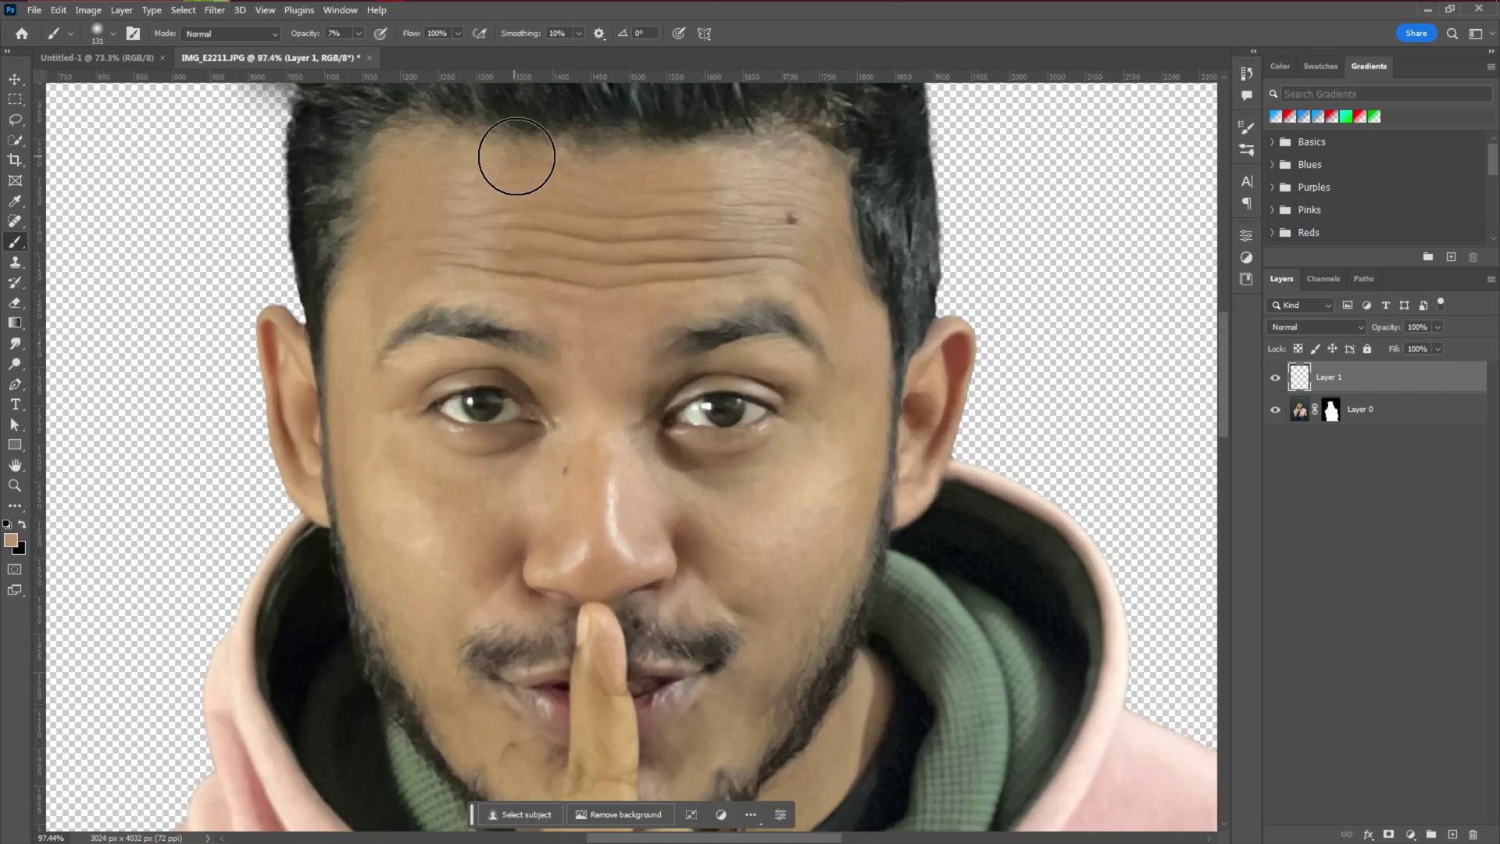
Paint sampled skin tones over the forehead and cheeks on the new layer to even out the skin, reducing the brush for detail
{"action": "scroll", "coordinate": [771, 586], "scroll_direction": "down", "scroll_amount": 1}
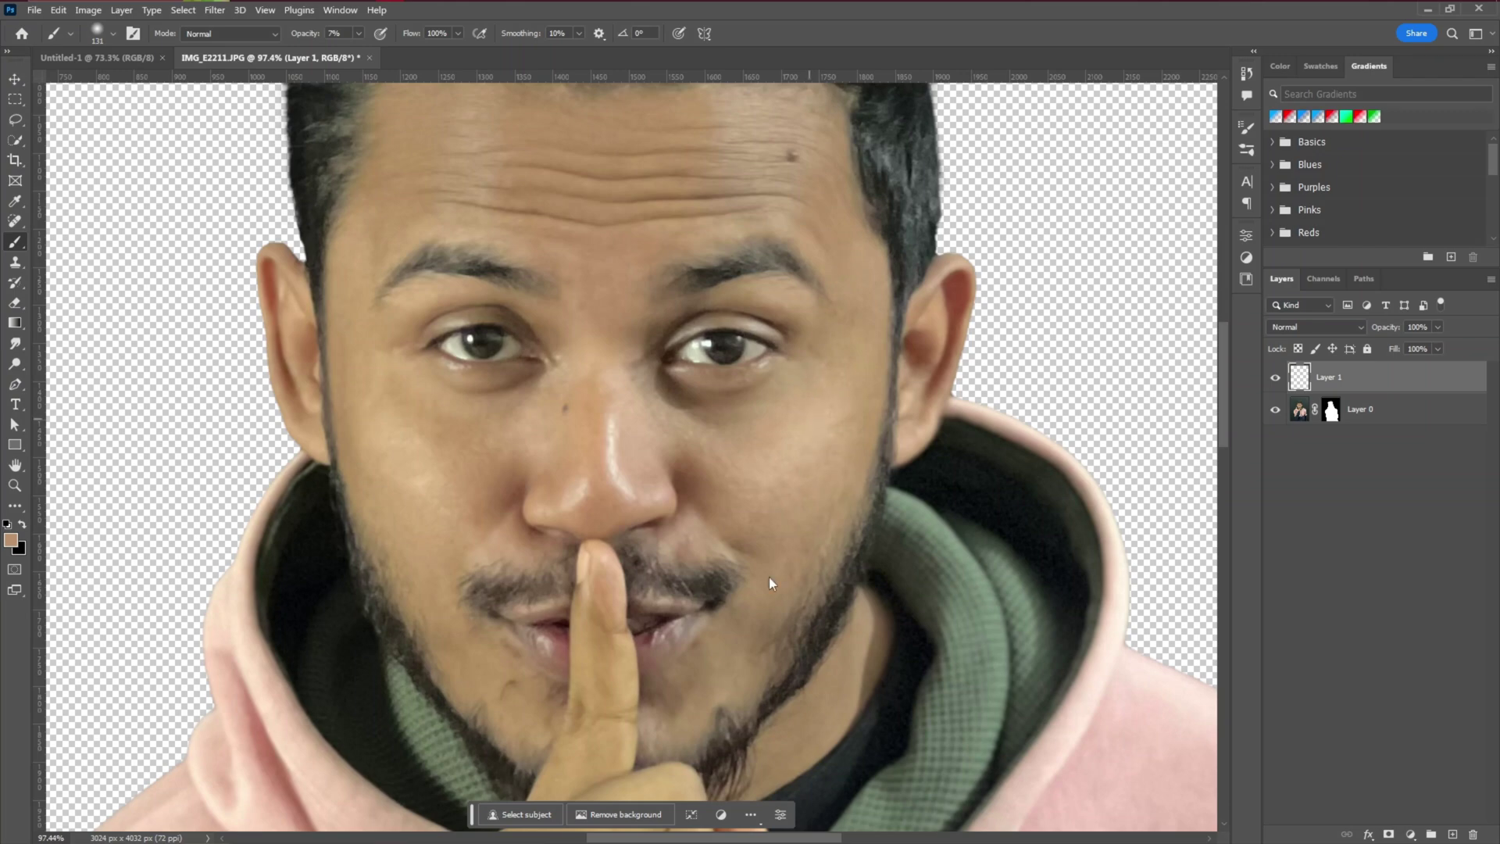
{"action": "scroll", "coordinate": [670, 362], "scroll_direction": "up", "scroll_amount": 4}
{"action": "key", "text": "bracketleft"}
{"action": "key", "text": "bracketleft"}
{"action": "key", "text": "bracketleft"}
{"action": "scroll", "coordinate": [797, 429], "scroll_direction": "down", "scroll_amount": 3}
{"action": "scroll", "coordinate": [529, 275], "scroll_direction": "up", "scroll_amount": 3}
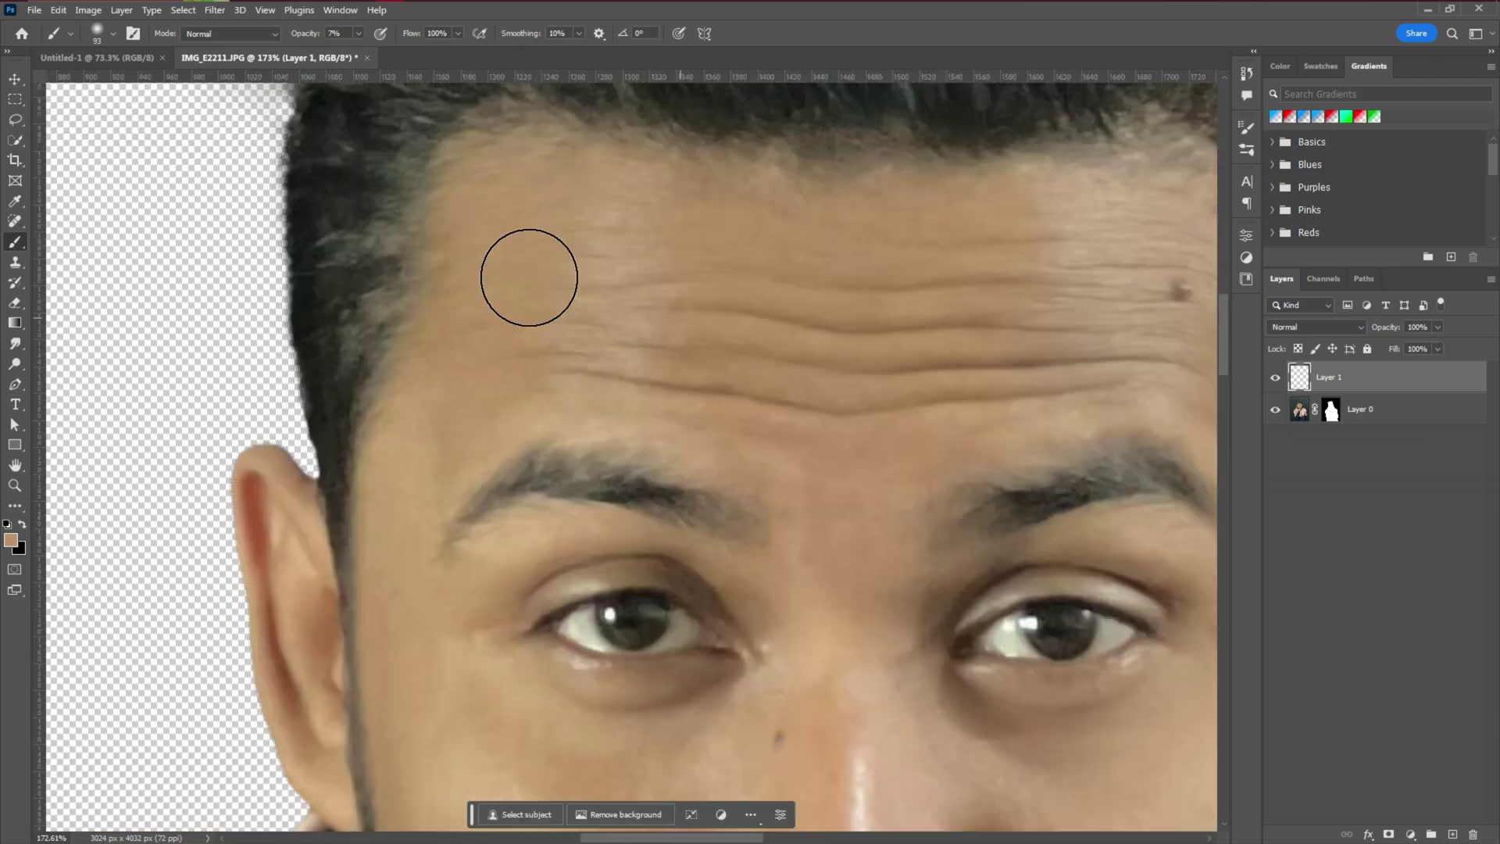
{"action": "scroll", "coordinate": [563, 406], "scroll_direction": "down", "scroll_amount": 2}
{"action": "scroll", "coordinate": [579, 436], "scroll_direction": "up", "scroll_amount": 1}
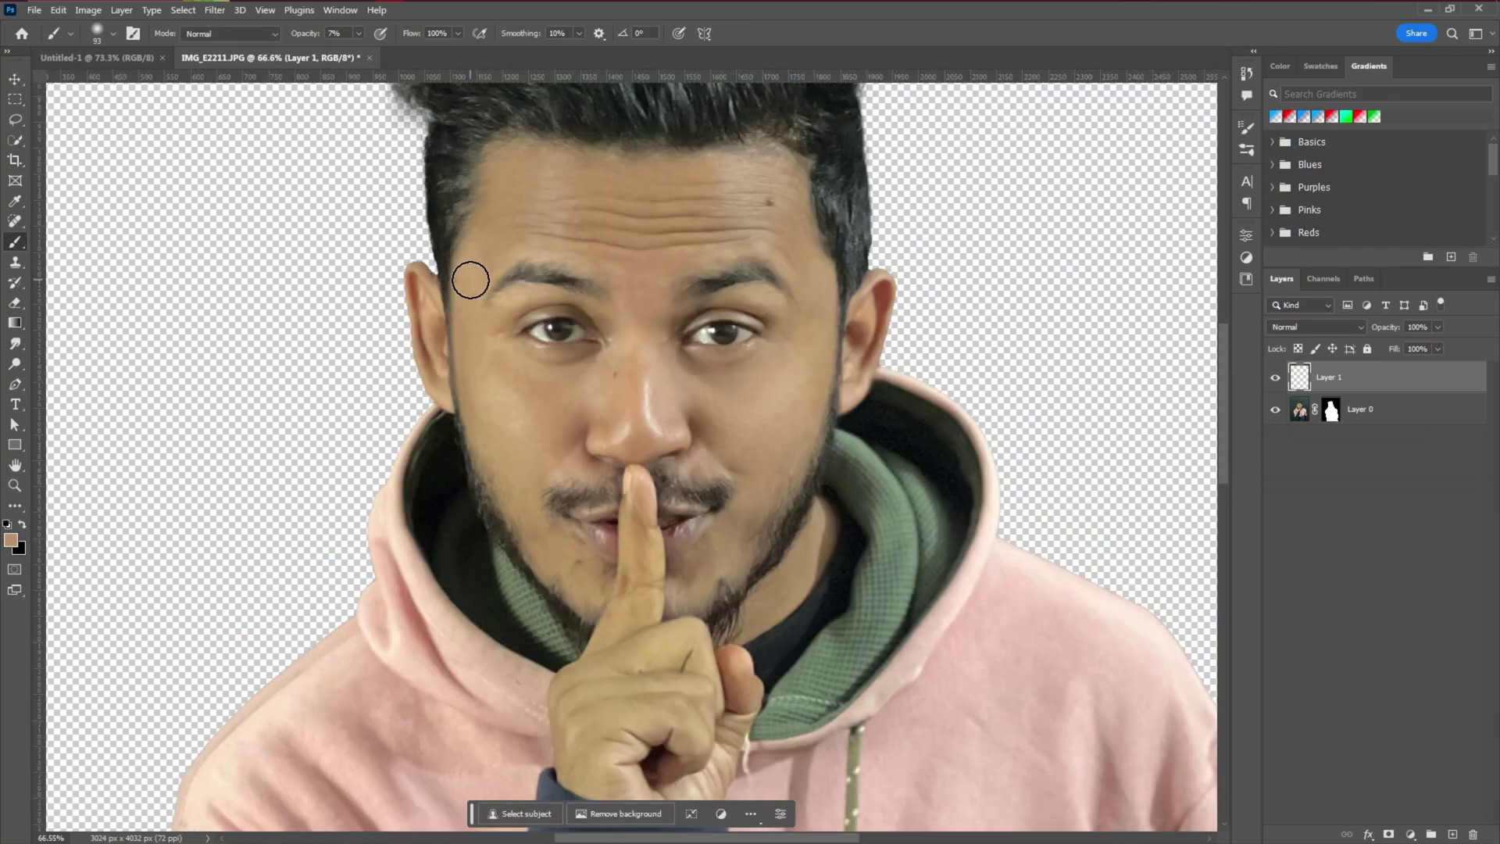
{"action": "scroll", "coordinate": [637, 401], "scroll_direction": "down", "scroll_amount": 3}
{"action": "scroll", "coordinate": [637, 401], "scroll_direction": "up", "scroll_amount": 3}
{"action": "scroll", "coordinate": [743, 375], "scroll_direction": "down", "scroll_amount": 1}
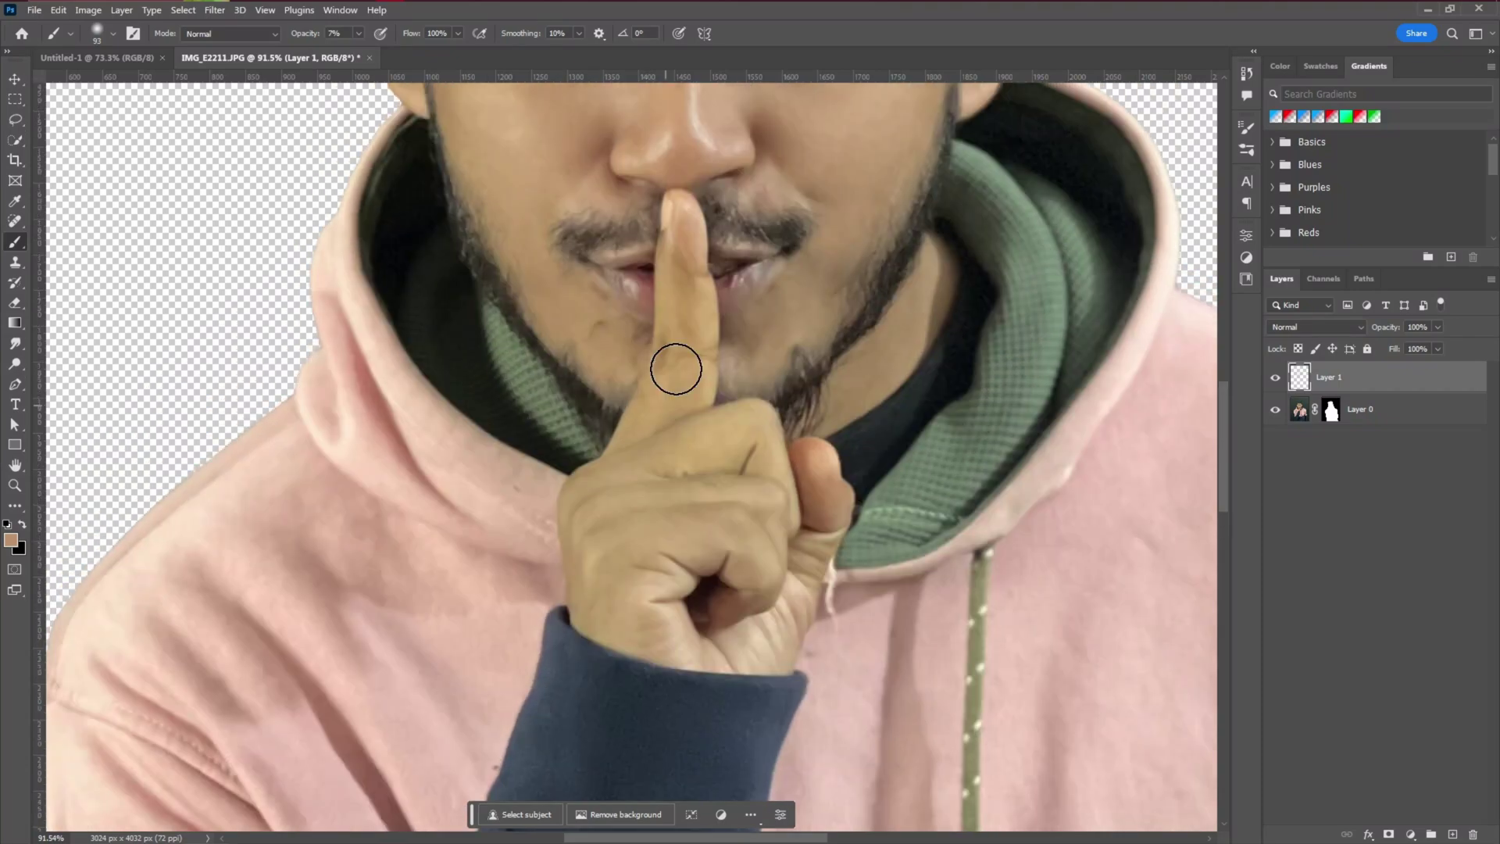
Blend the skin tone over the raised finger and lower face with a smaller brush
{"action": "key", "text": "bracketleft"}
{"action": "key", "text": "bracketleft"}
{"action": "key", "text": "bracketleft"}
{"action": "key", "text": "bracketleft"}
{"action": "scroll", "coordinate": [636, 308], "scroll_direction": "down", "scroll_amount": 3}
{"action": "scroll", "coordinate": [691, 251], "scroll_direction": "up", "scroll_amount": 1}
Add a Curves adjustment layer, place a midpoint on its Green channel curve and invert the layer's mask to black
{"action": "left_click", "coordinate": [1247, 234]}
{"action": "left_click", "coordinate": [1057, 258]}
{"action": "left_click", "coordinate": [1107, 301]}
{"action": "left_click", "coordinate": [1107, 344]}
{"action": "left_click", "coordinate": [1132, 396]}
{"action": "key", "text": "ctrl+i"}
Paint white at 77% opacity on the Green-channel Curves mask over the lips with a small brush to tint them
{"action": "scroll", "coordinate": [537, 427], "scroll_direction": "up", "scroll_amount": 5}
{"action": "key", "text": "bracketleft"}
{"action": "key", "text": "bracketleft"}
{"action": "key", "text": "bracketleft"}
{"action": "key", "text": "bracketleft"}
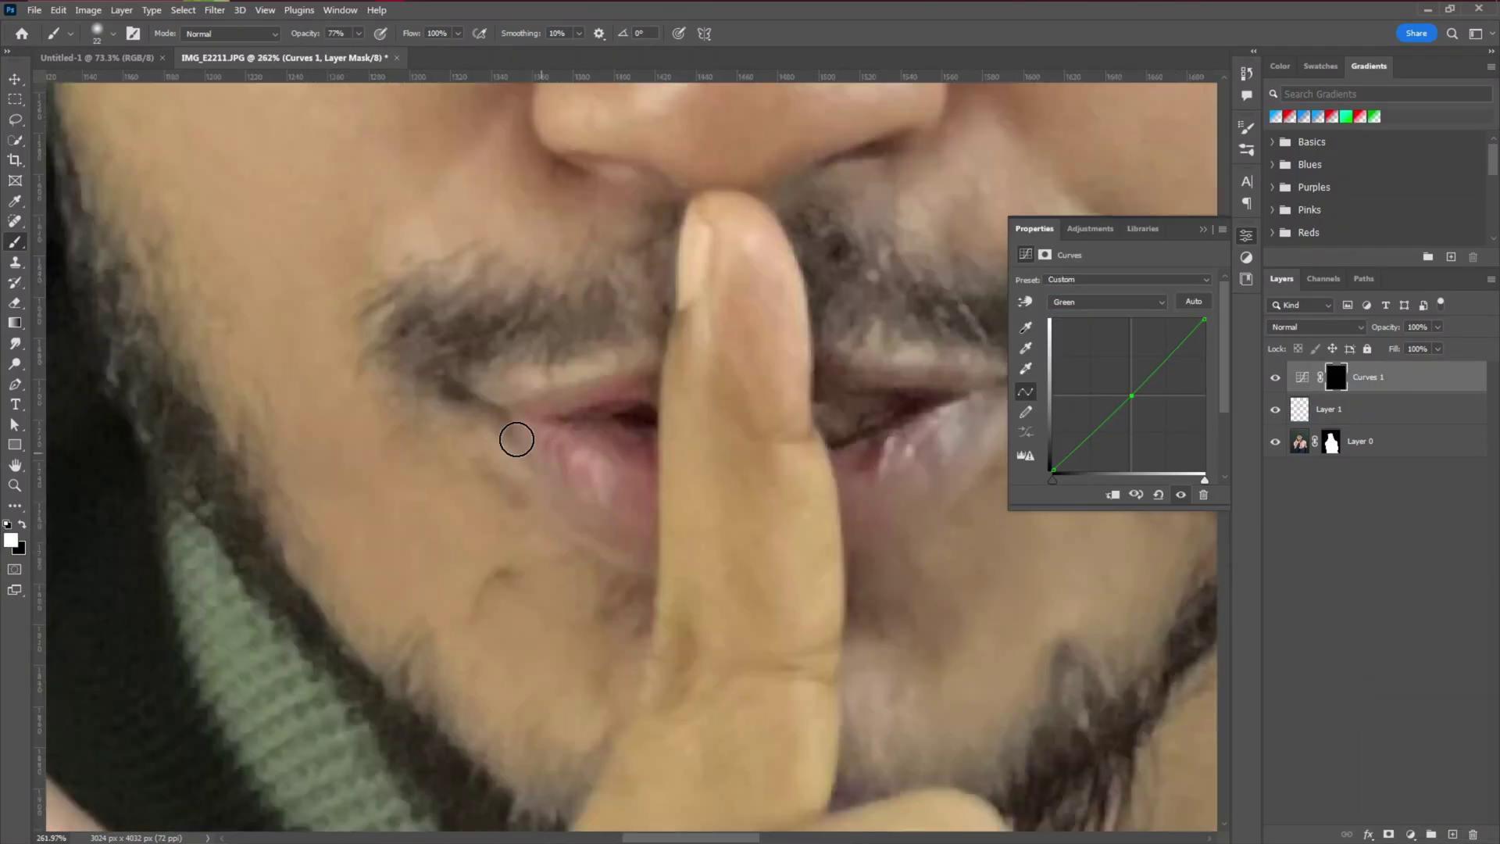
{"action": "scroll", "coordinate": [517, 440], "scroll_direction": "down", "scroll_amount": 1}
{"action": "scroll", "coordinate": [612, 496], "scroll_direction": "down", "scroll_amount": 5}
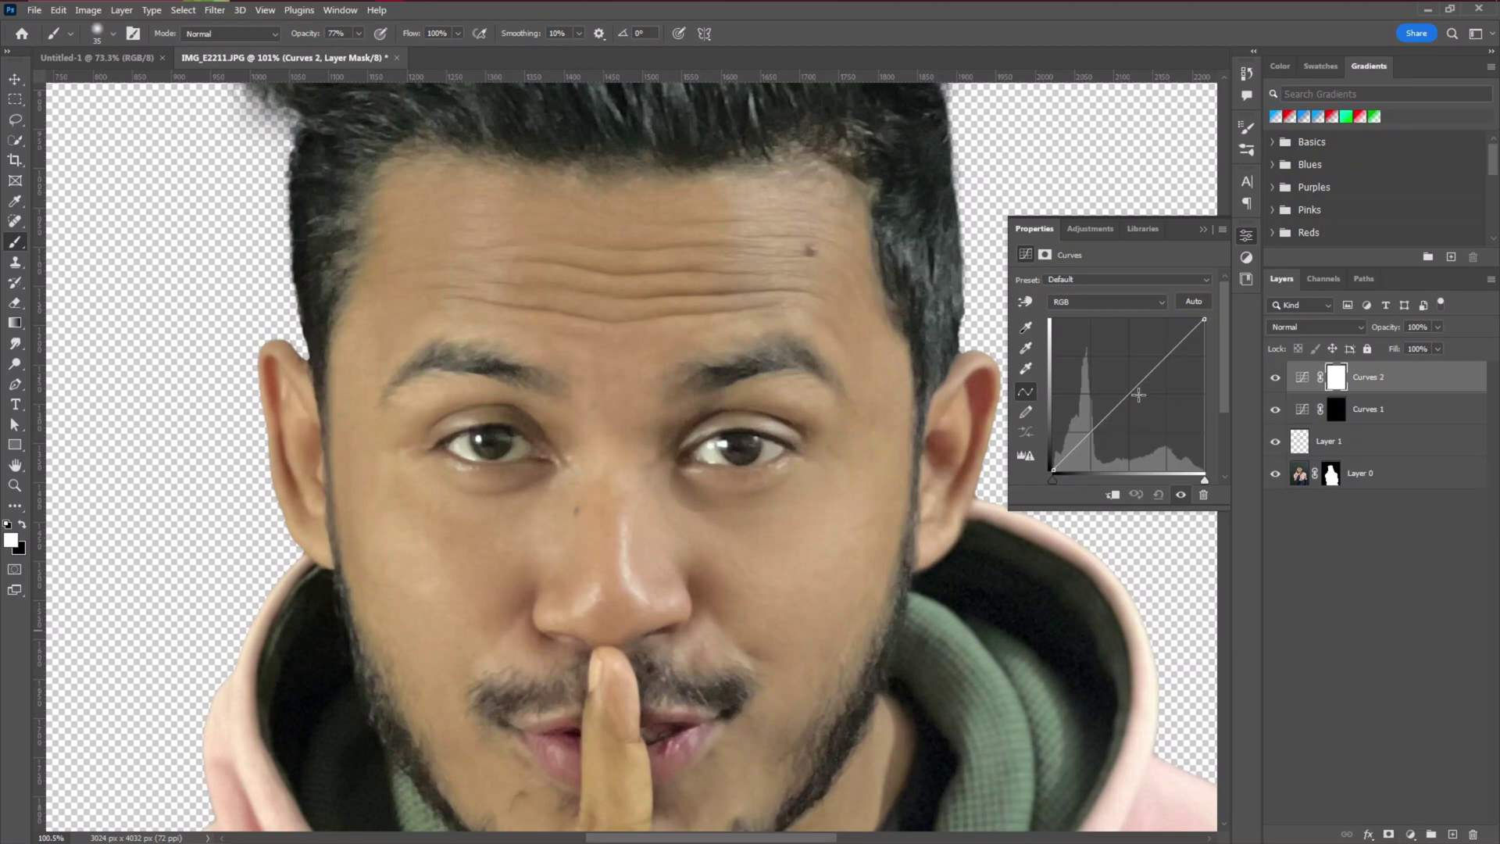
Place a midpoint on the second Curves layer's RGB curve, invert its mask and reveal the effect around the eyebrows and eyes
{"action": "left_click", "coordinate": [1133, 398]}
{"action": "key", "text": "ctrl+i"}
{"action": "scroll", "coordinate": [359, 501], "scroll_direction": "up", "scroll_amount": 1}
{"action": "scroll", "coordinate": [571, 438], "scroll_direction": "down", "scroll_amount": 5}
{"action": "scroll", "coordinate": [571, 438], "scroll_direction": "down", "scroll_amount": 1}
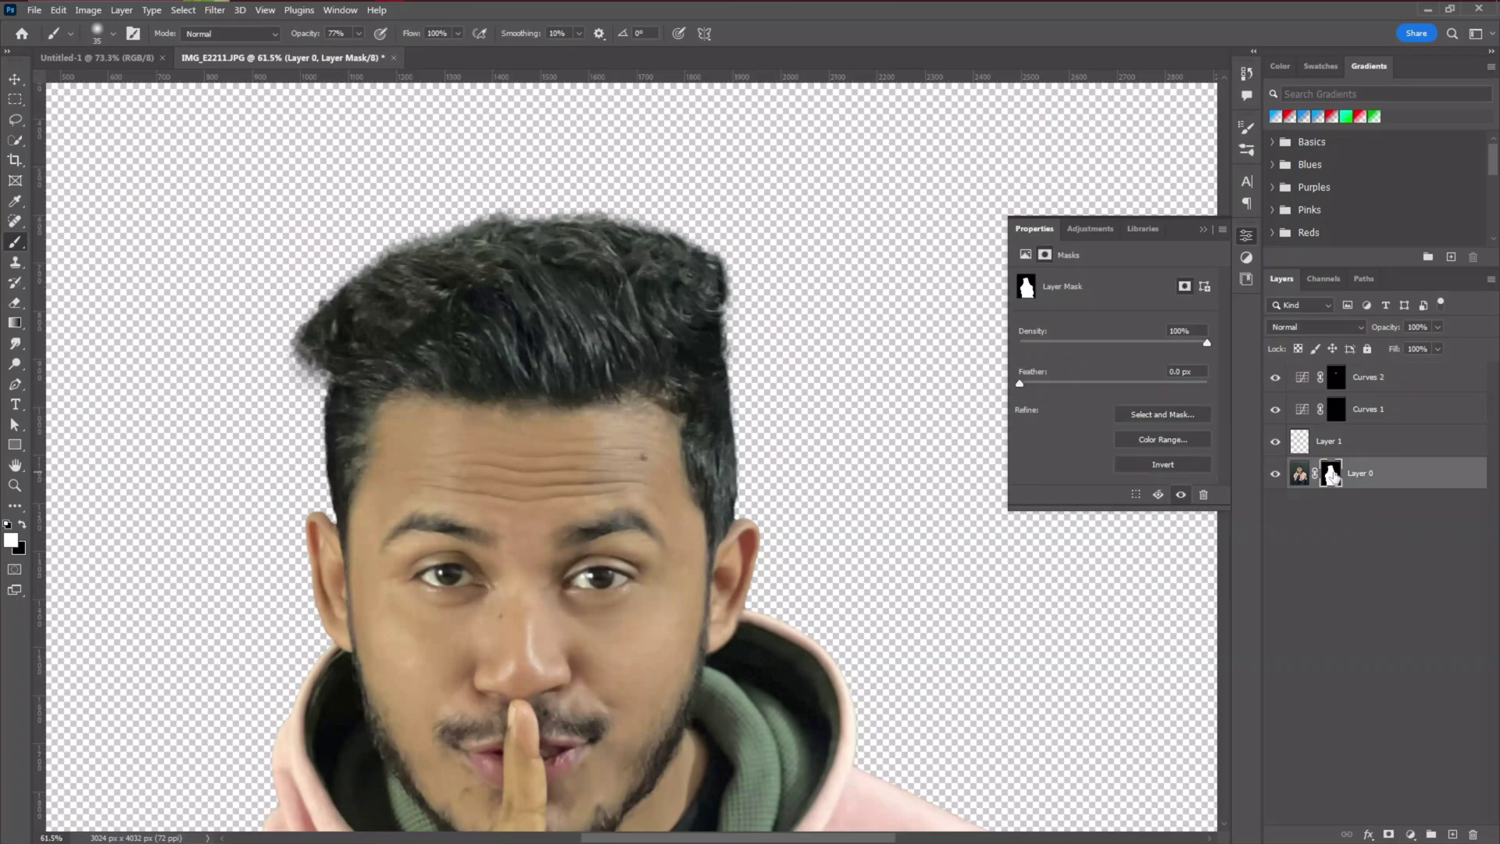
Smudge the portrait's layer mask along the outer edge of the hair with the Smudge tool at 50% strength
{"action": "key", "text": "r"}
{"action": "left_click_drag", "start_coordinate": [266, 375], "coordinate": [238, 362]}
{"action": "scroll", "coordinate": [620, 526], "scroll_direction": "down", "scroll_amount": 2}
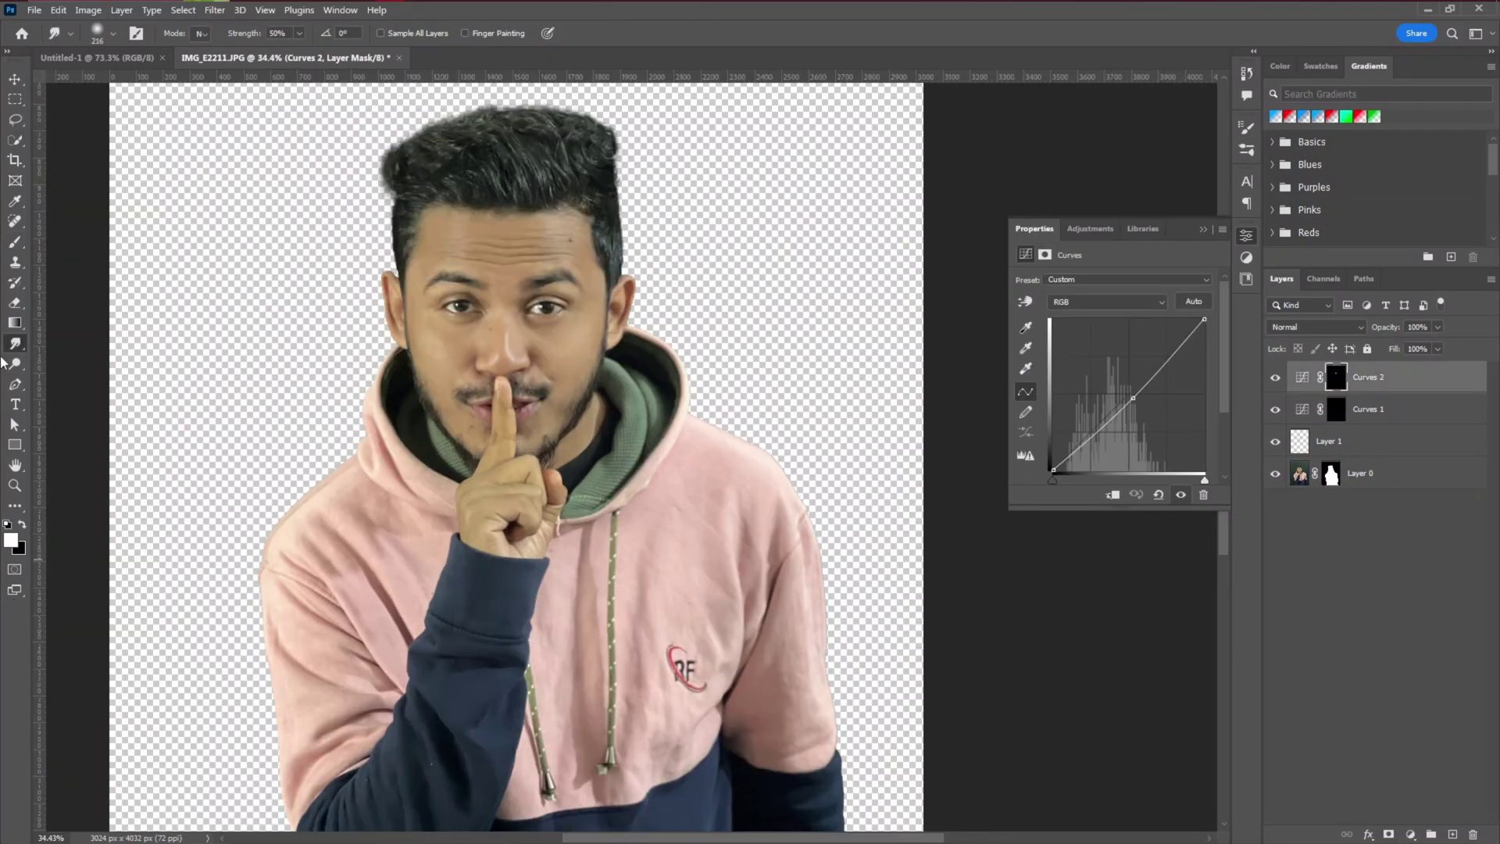
Stamp all visible layers into a new merged layer above the Curves layers and duplicate it
{"action": "key", "text": "v"}
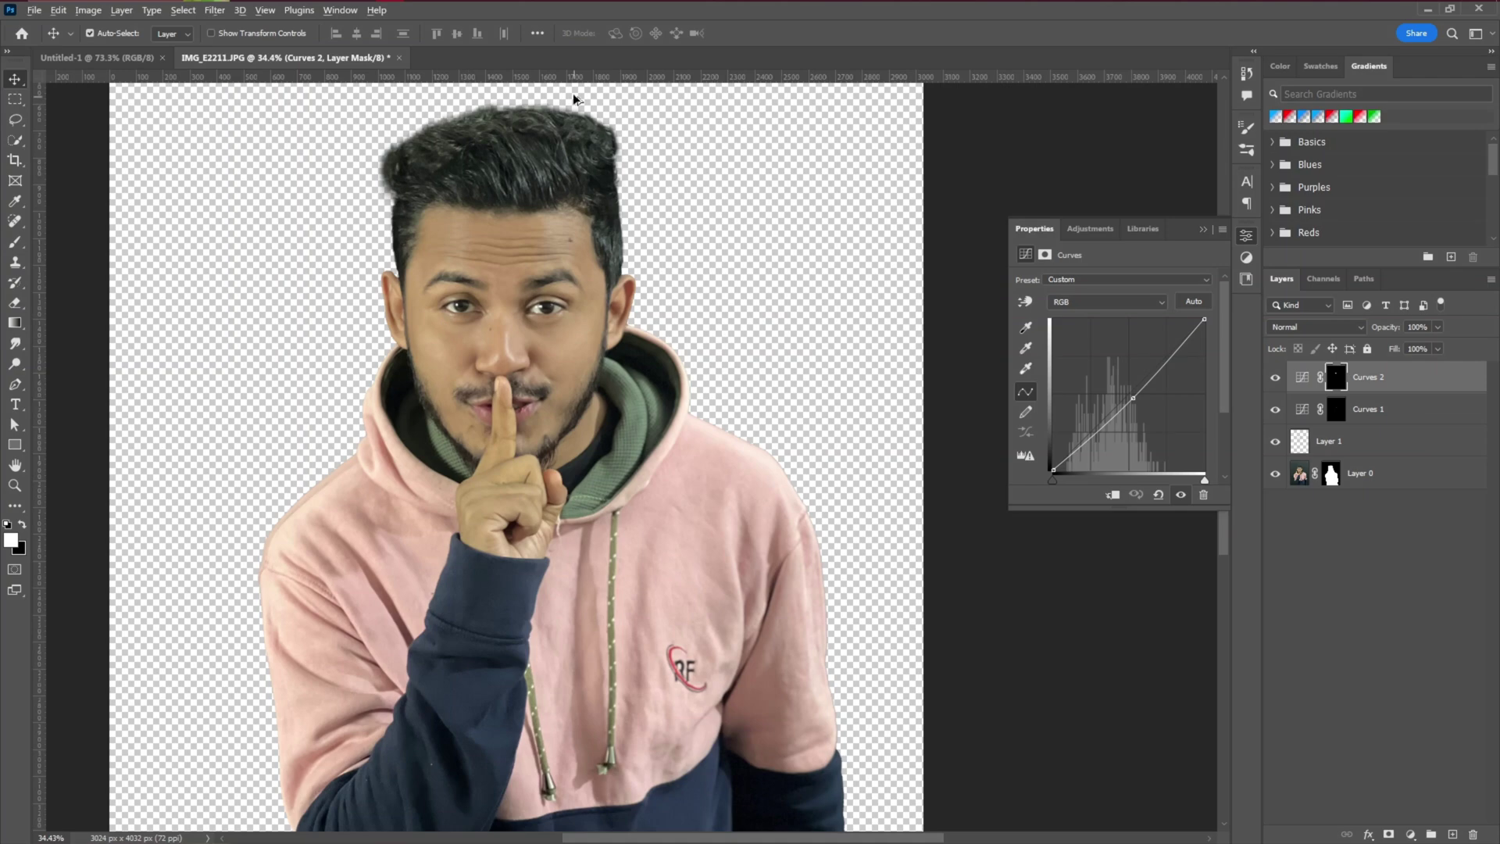
{"action": "scroll", "coordinate": [686, 401], "scroll_direction": "up", "scroll_amount": 5}
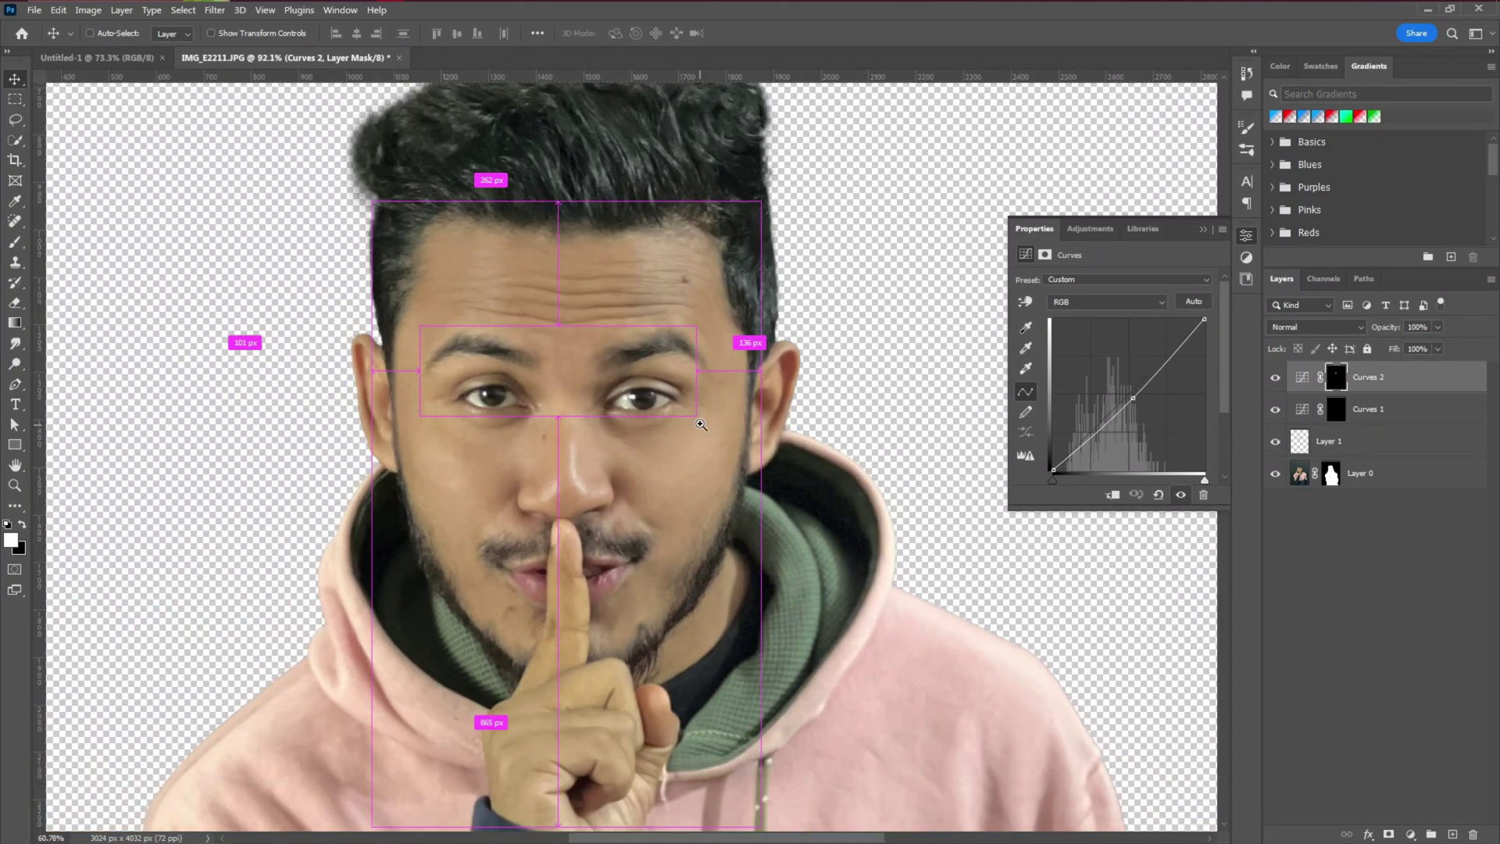
{"action": "scroll", "coordinate": [701, 424], "scroll_direction": "down", "scroll_amount": 2}
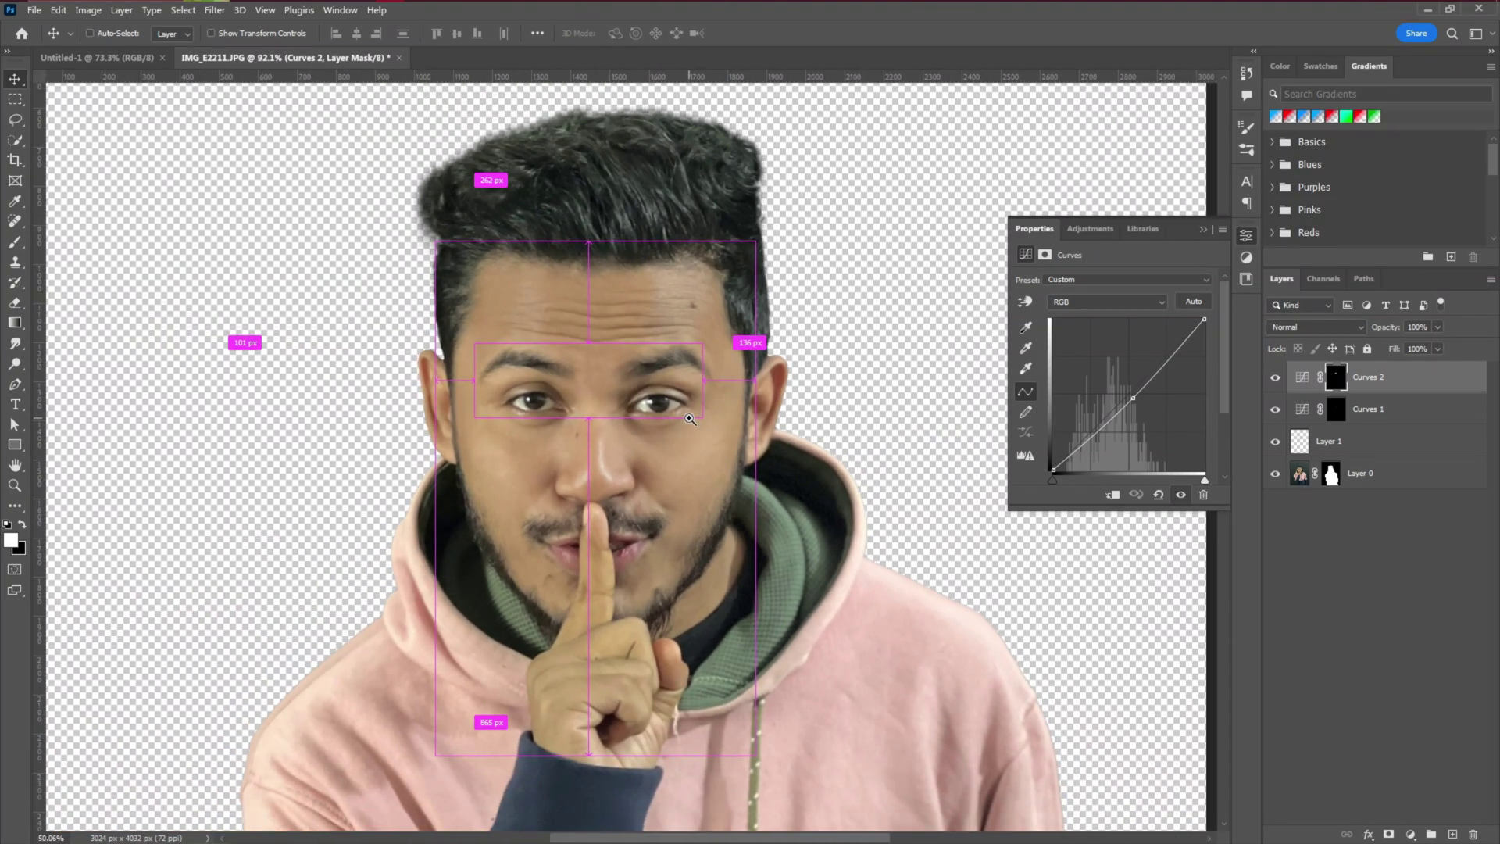
{"action": "left_click_drag", "start_coordinate": [690, 419], "coordinate": [661, 396]}
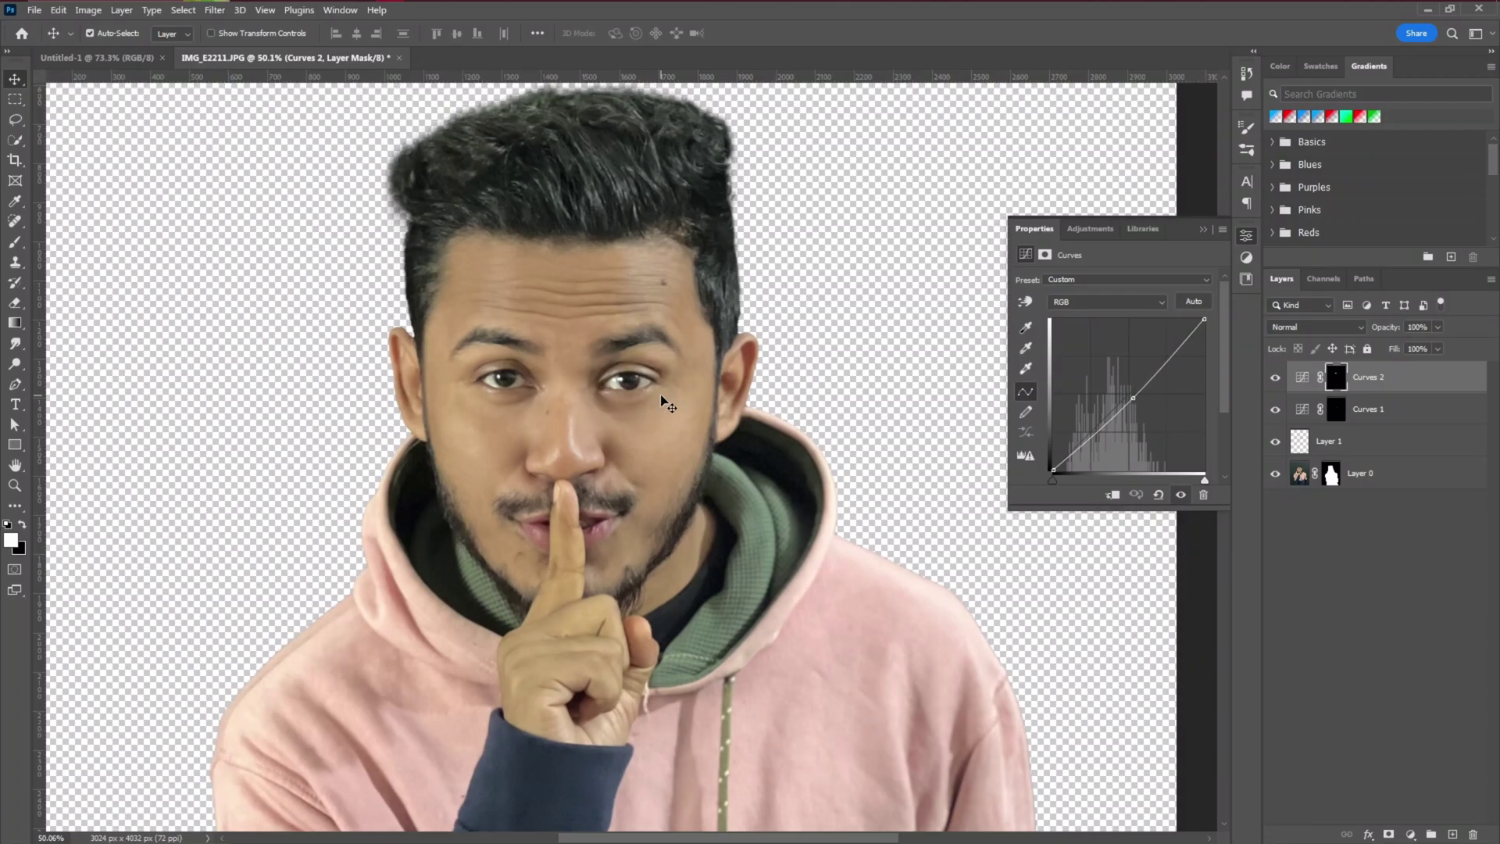
{"action": "scroll", "coordinate": [537, 472], "scroll_direction": "up", "scroll_amount": 1}
{"action": "key", "text": "ctrl+shift+alt+e"}
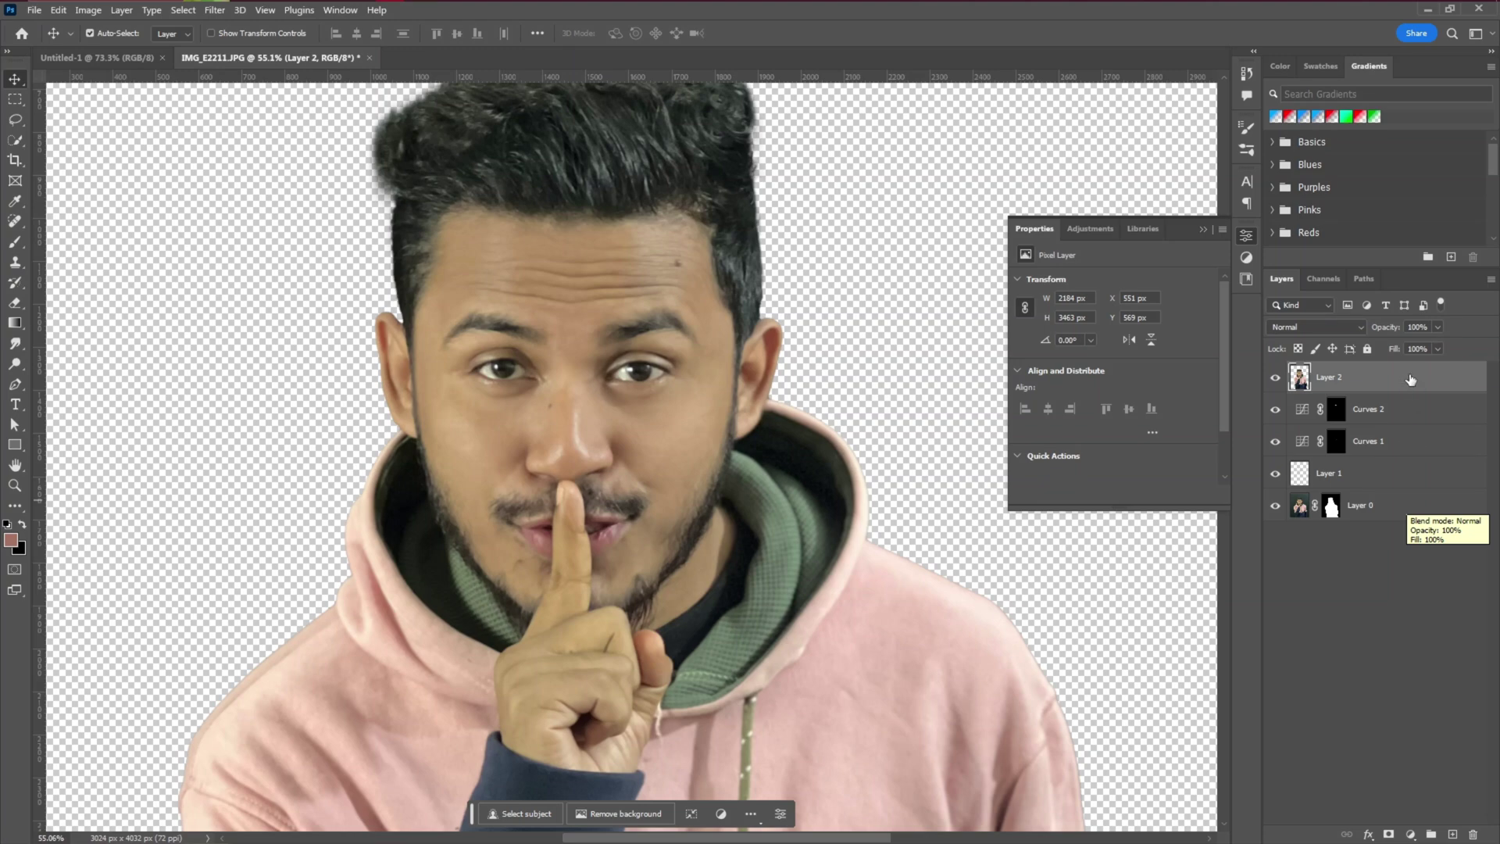
{"action": "right_click", "coordinate": [1410, 379]}
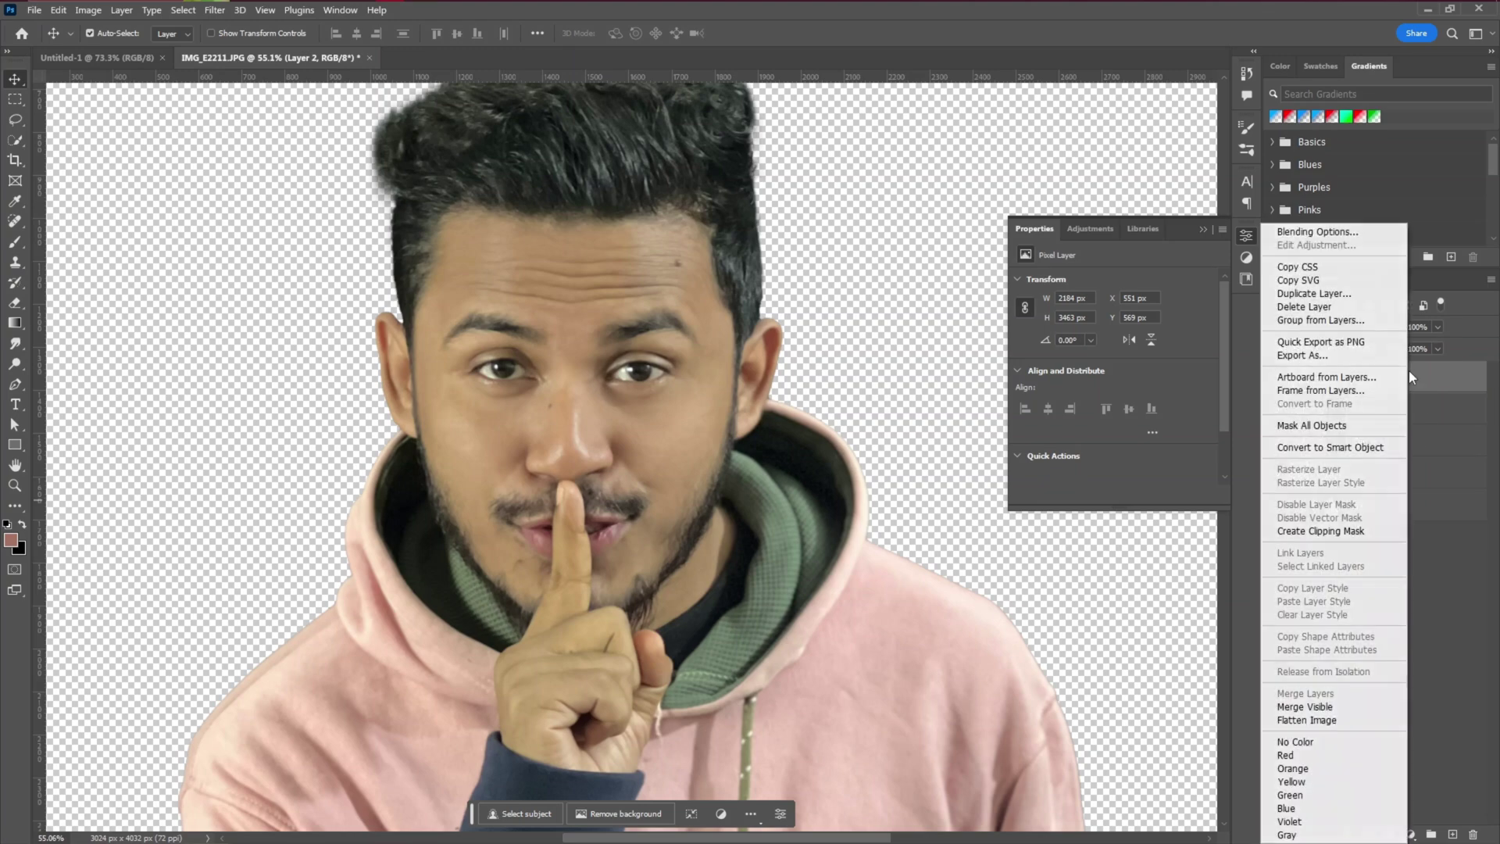
{"action": "left_click", "coordinate": [1376, 449]}
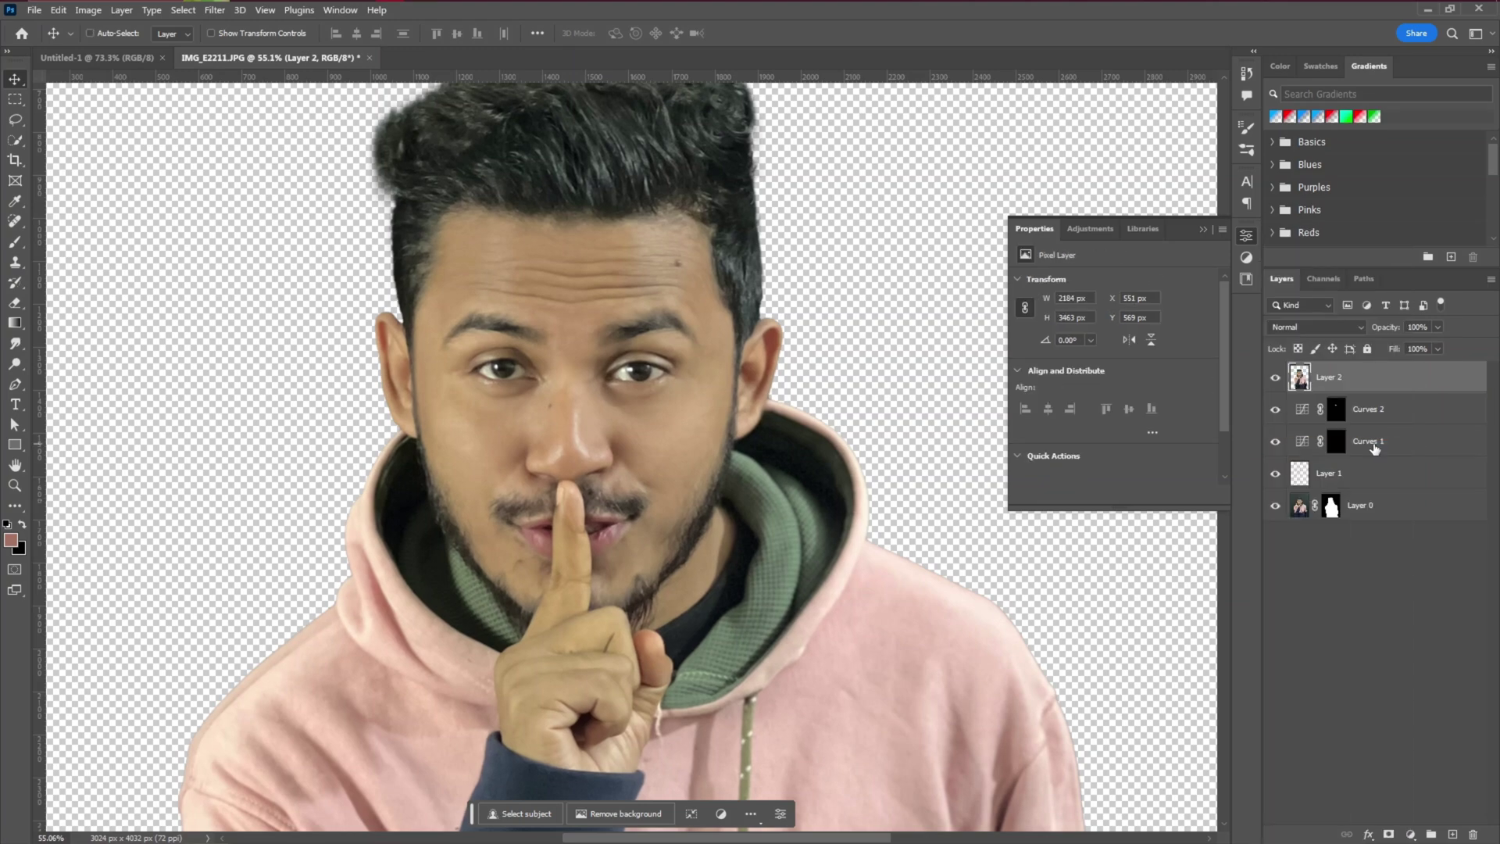
{"action": "key", "text": "ctrl+j"}
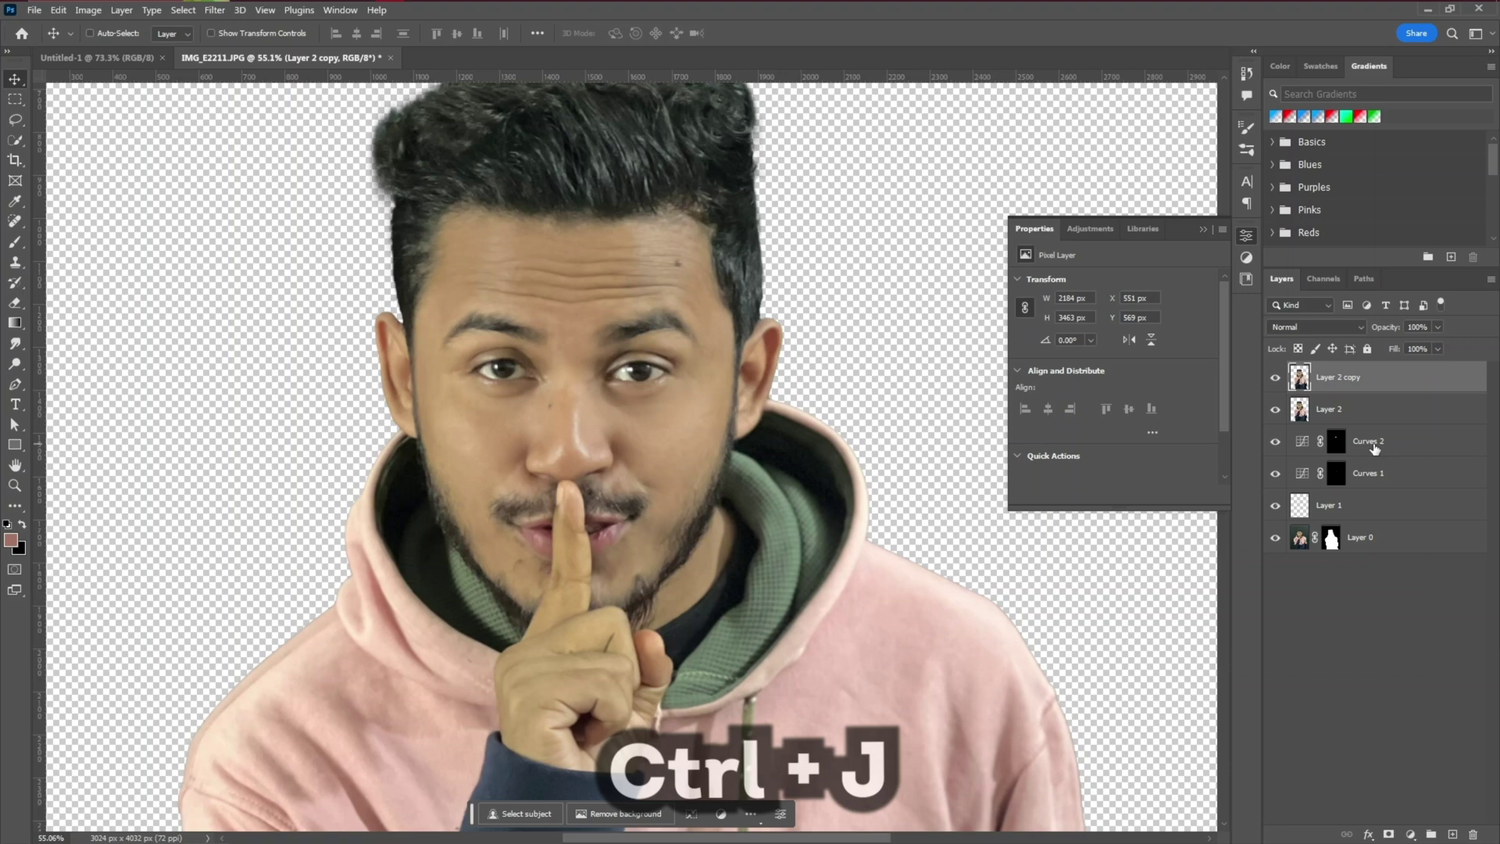
Invert the colours of the duplicated portrait layer and set its blend mode to Vivid Light
{"action": "key", "text": "ctrl+i"}
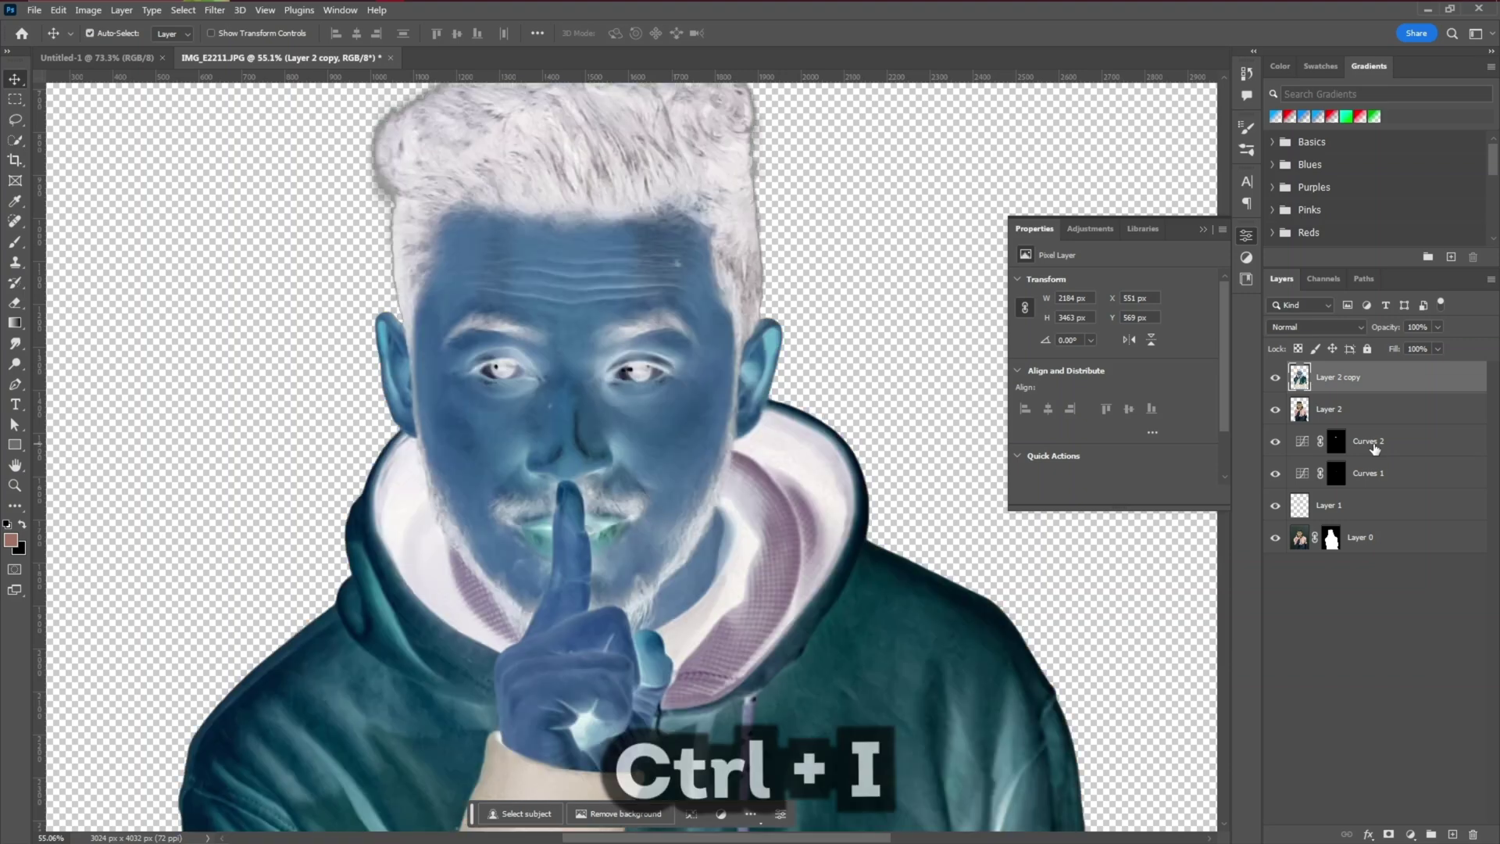
{"action": "left_click", "coordinate": [1319, 327]}
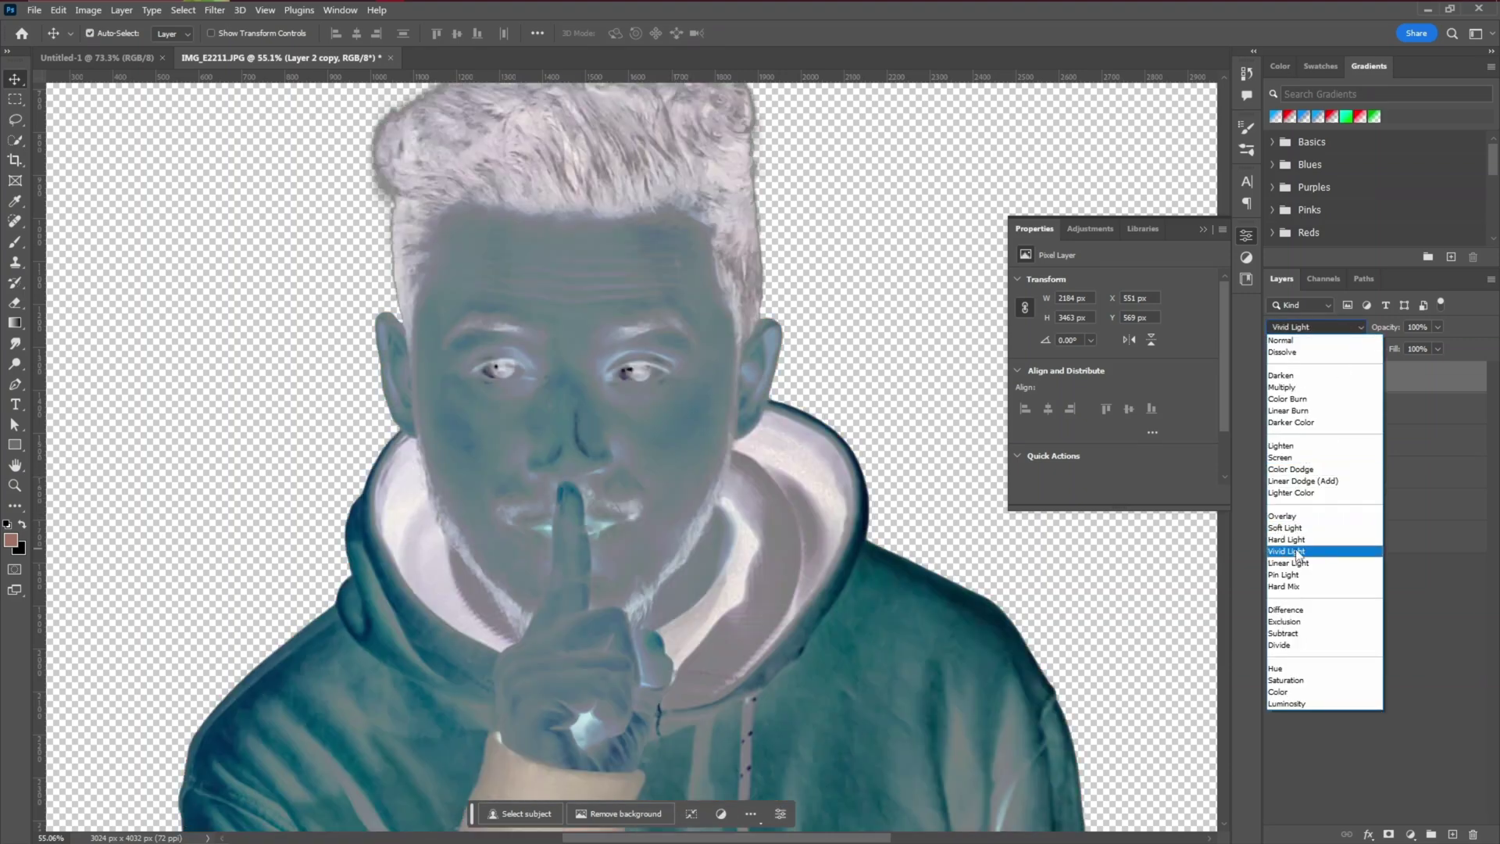
{"action": "left_click", "coordinate": [1286, 551]}
Apply a High Pass filter with a radius of 7.0 pixels to the inverted copy
{"action": "left_click", "coordinate": [214, 9]}
{"action": "mouse_move", "coordinate": [251, 343]}
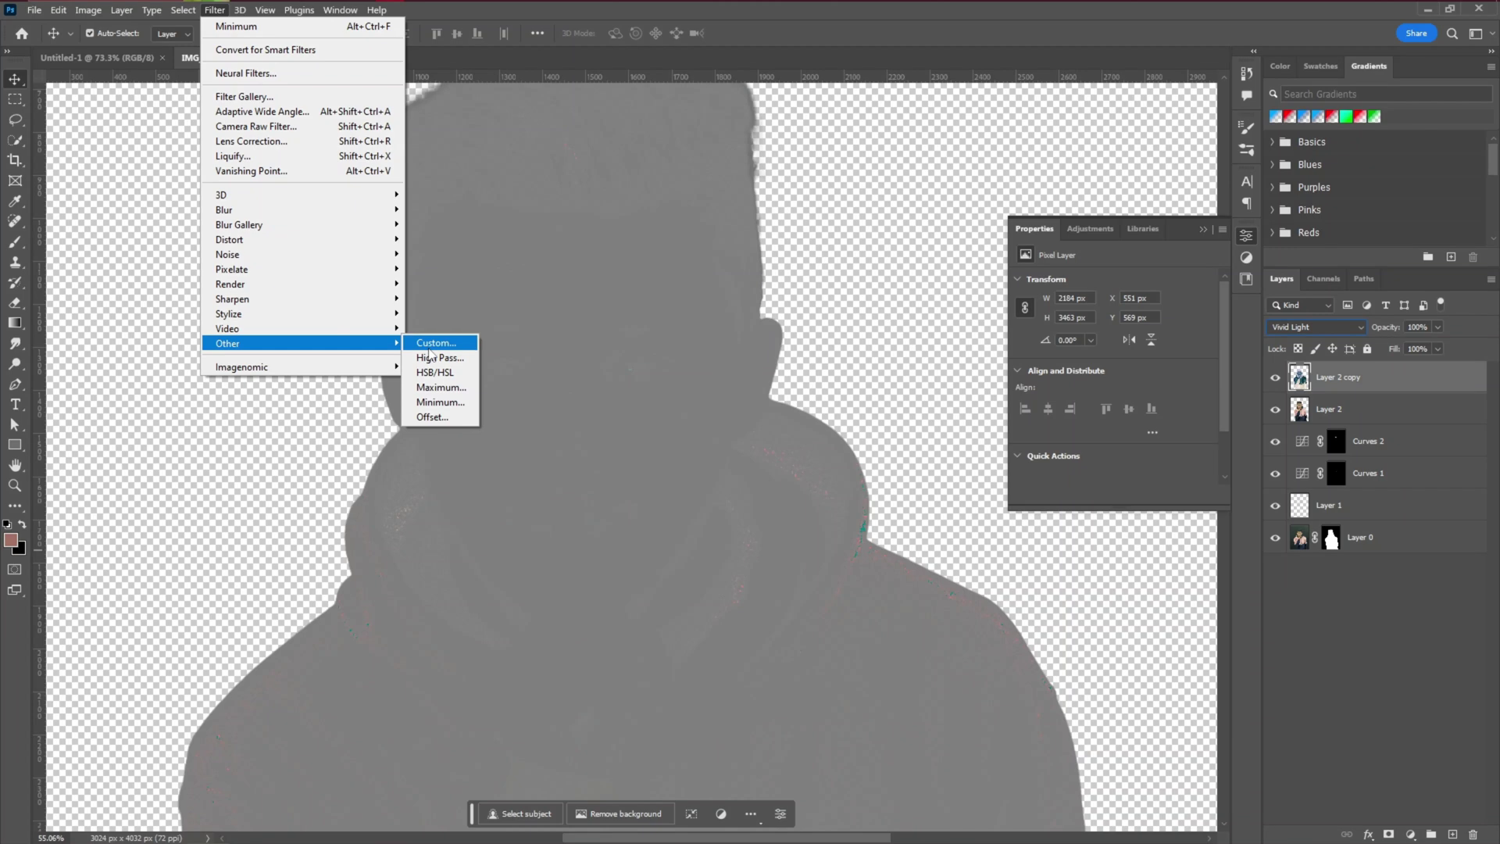
{"action": "left_click", "coordinate": [450, 358]}
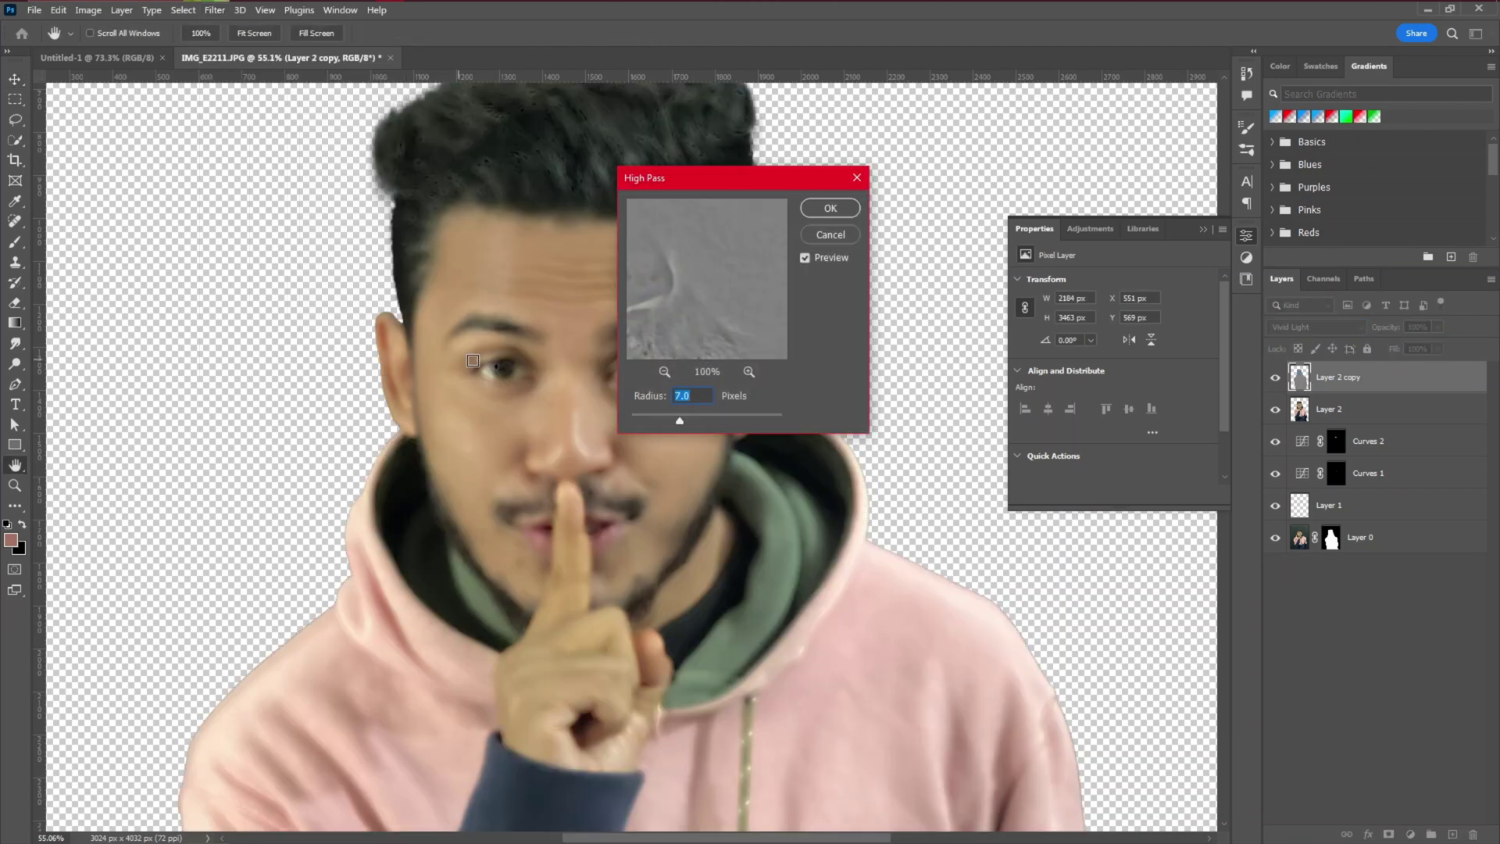
{"action": "left_click", "coordinate": [832, 206]}
Apply a Gaussian Blur with a radius of 4.8 pixels to the Vivid Light copy
{"action": "left_click", "coordinate": [214, 10]}
{"action": "mouse_move", "coordinate": [297, 215]}
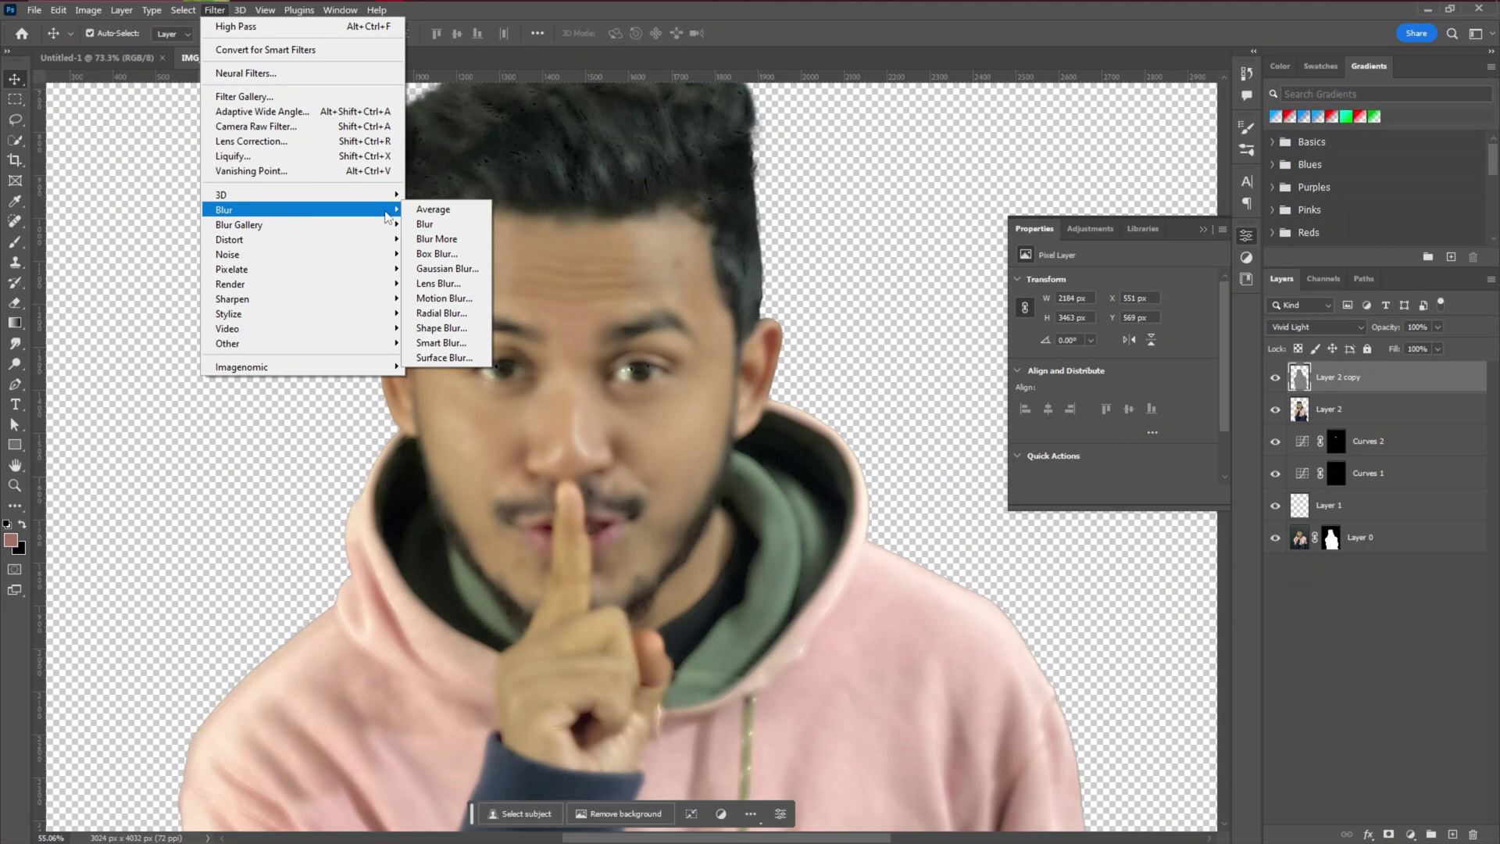
{"action": "left_click", "coordinate": [437, 269]}
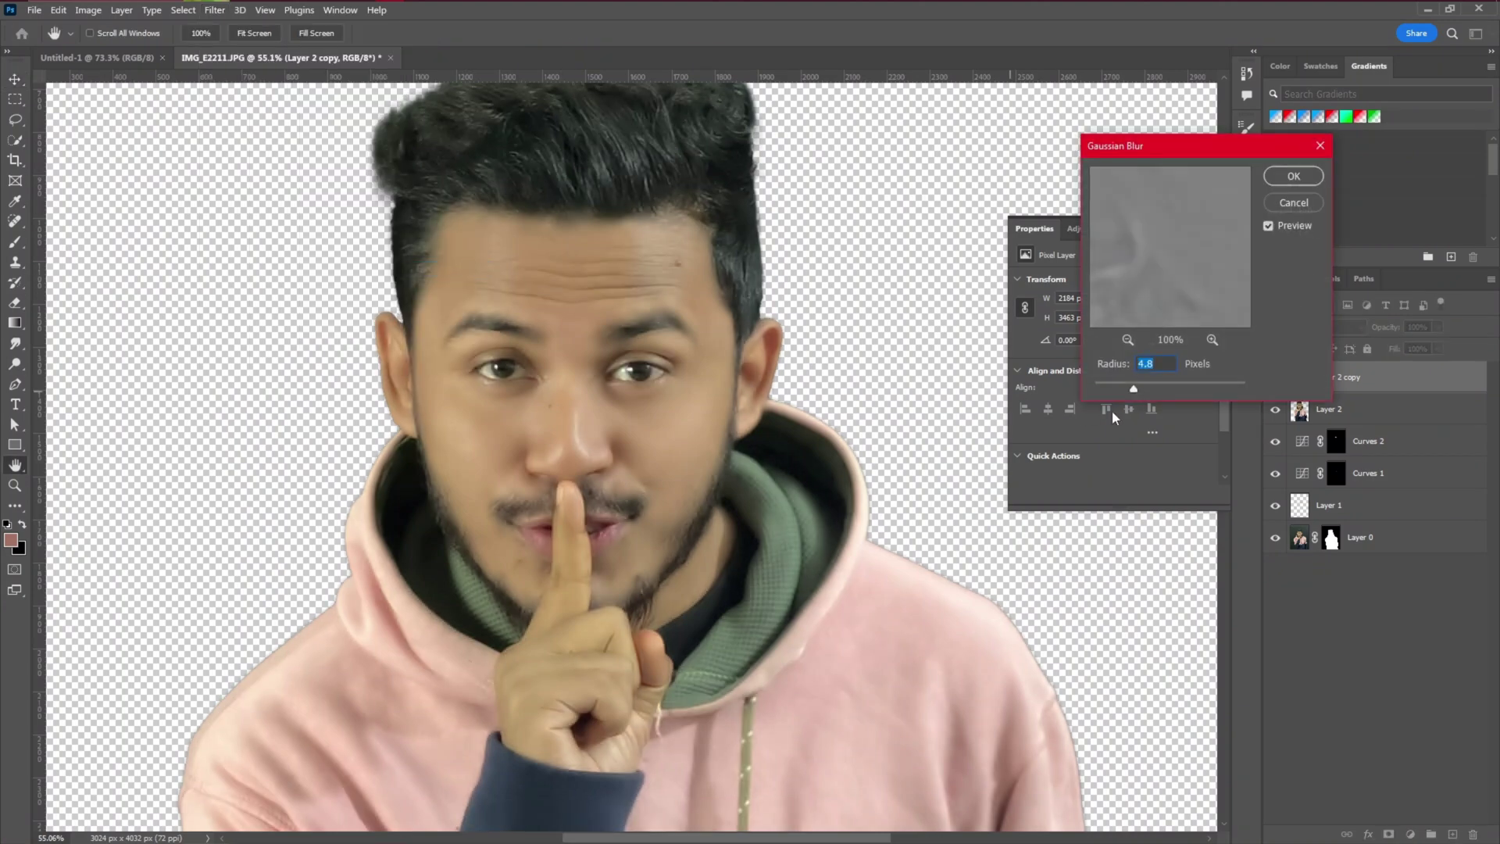
{"action": "left_click", "coordinate": [1293, 176]}
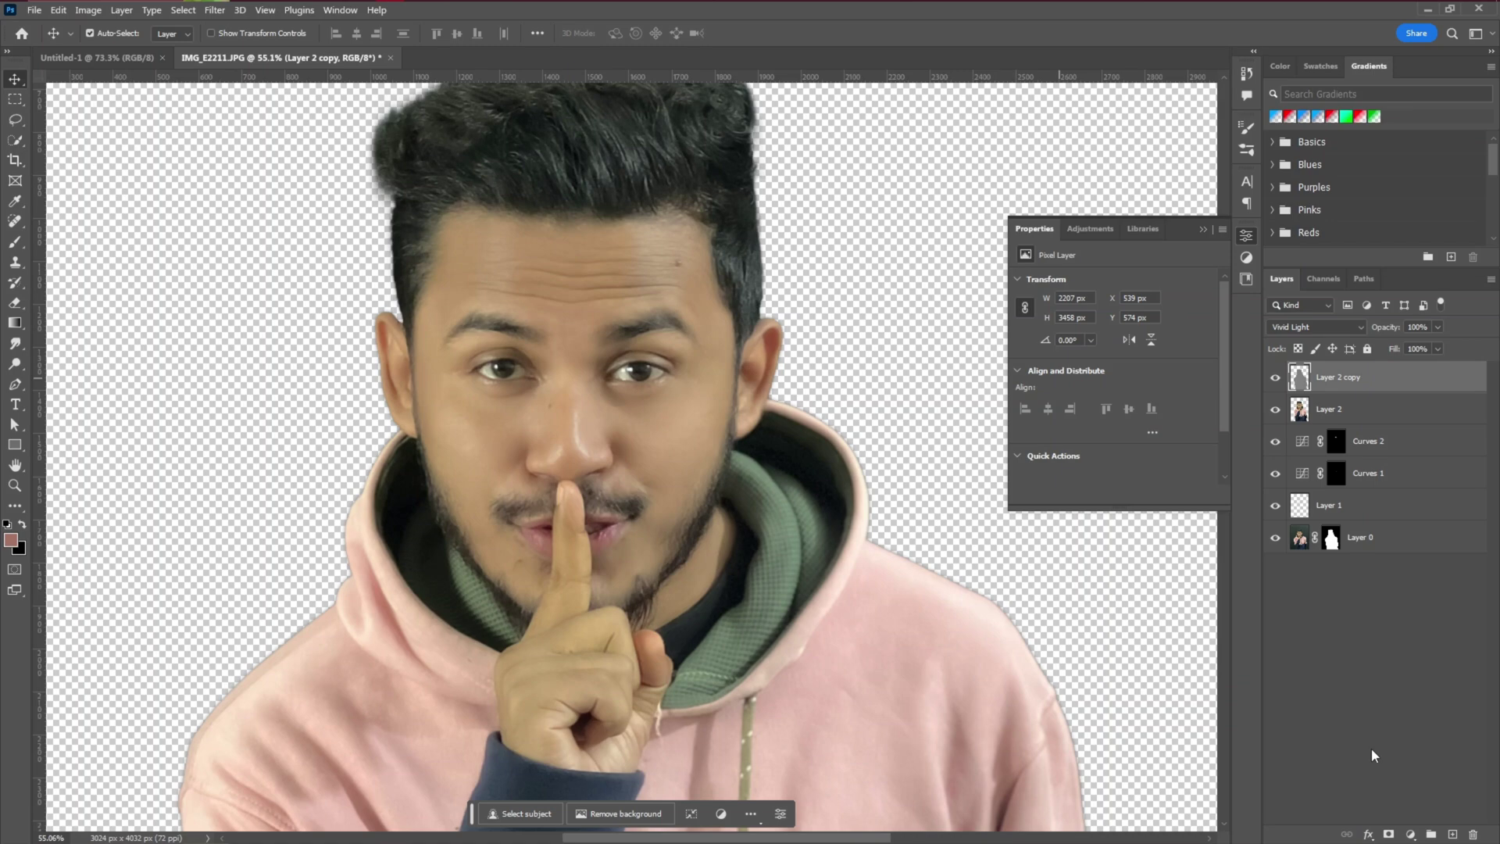
Hide the smoothing layer behind a black mask and reveal it over the forehead with a large soft white brush at 77% opacity
{"action": "left_click", "coordinate": [1389, 834], "text": "alt"}
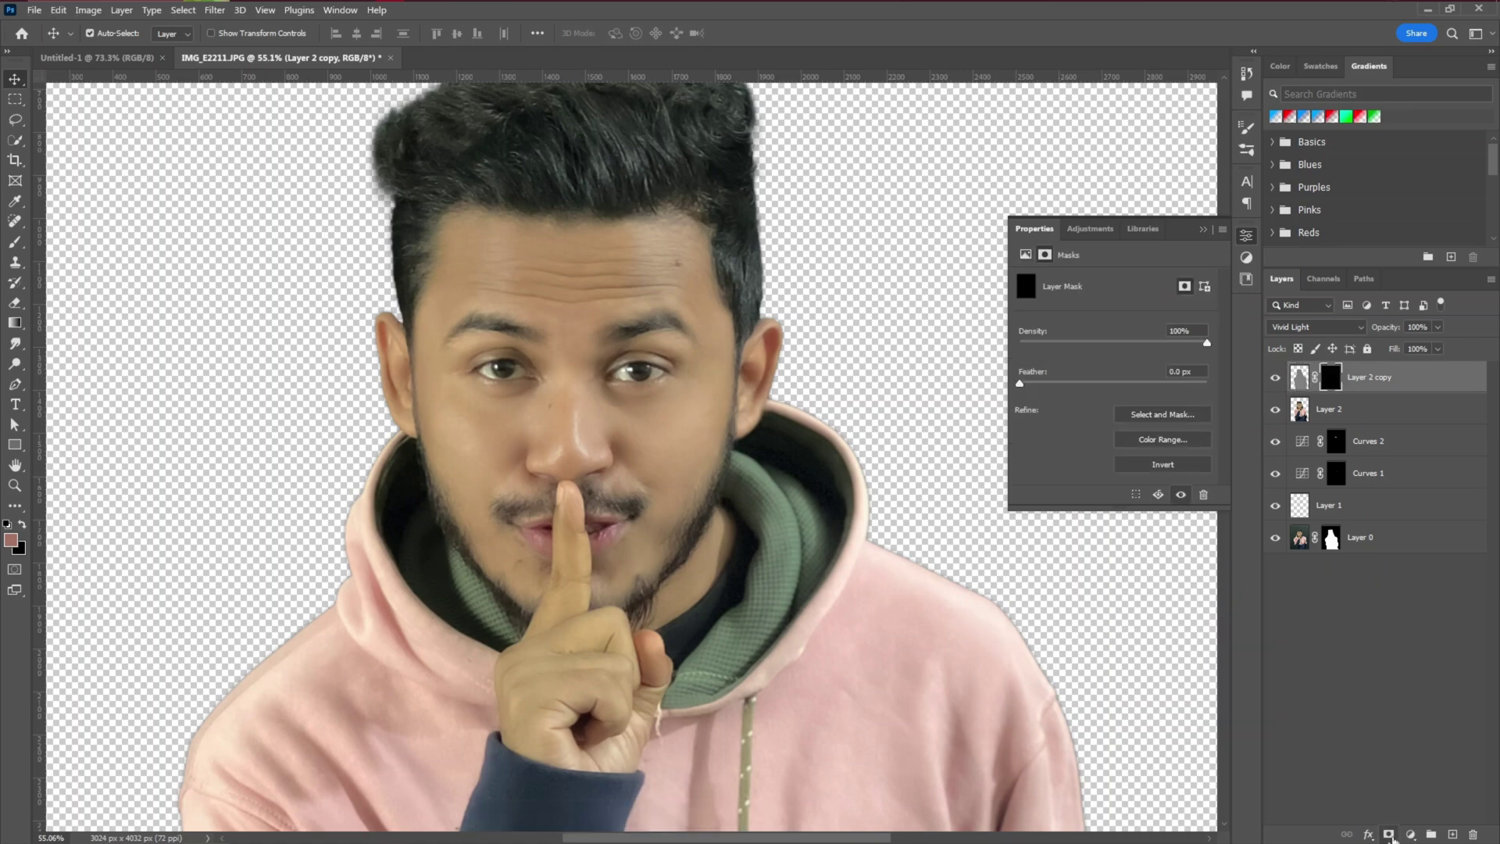
{"action": "left_click", "coordinate": [15, 242]}
{"action": "scroll", "coordinate": [512, 295], "scroll_direction": "up", "scroll_amount": 3}
{"action": "key", "text": "bracketright"}
{"action": "key", "text": "bracketright"}
{"action": "key", "text": "bracketright"}
{"action": "key", "text": "bracketright"}
{"action": "key", "text": "bracketright"}
{"action": "key", "text": "bracketright"}
{"action": "key", "text": "bracketright"}
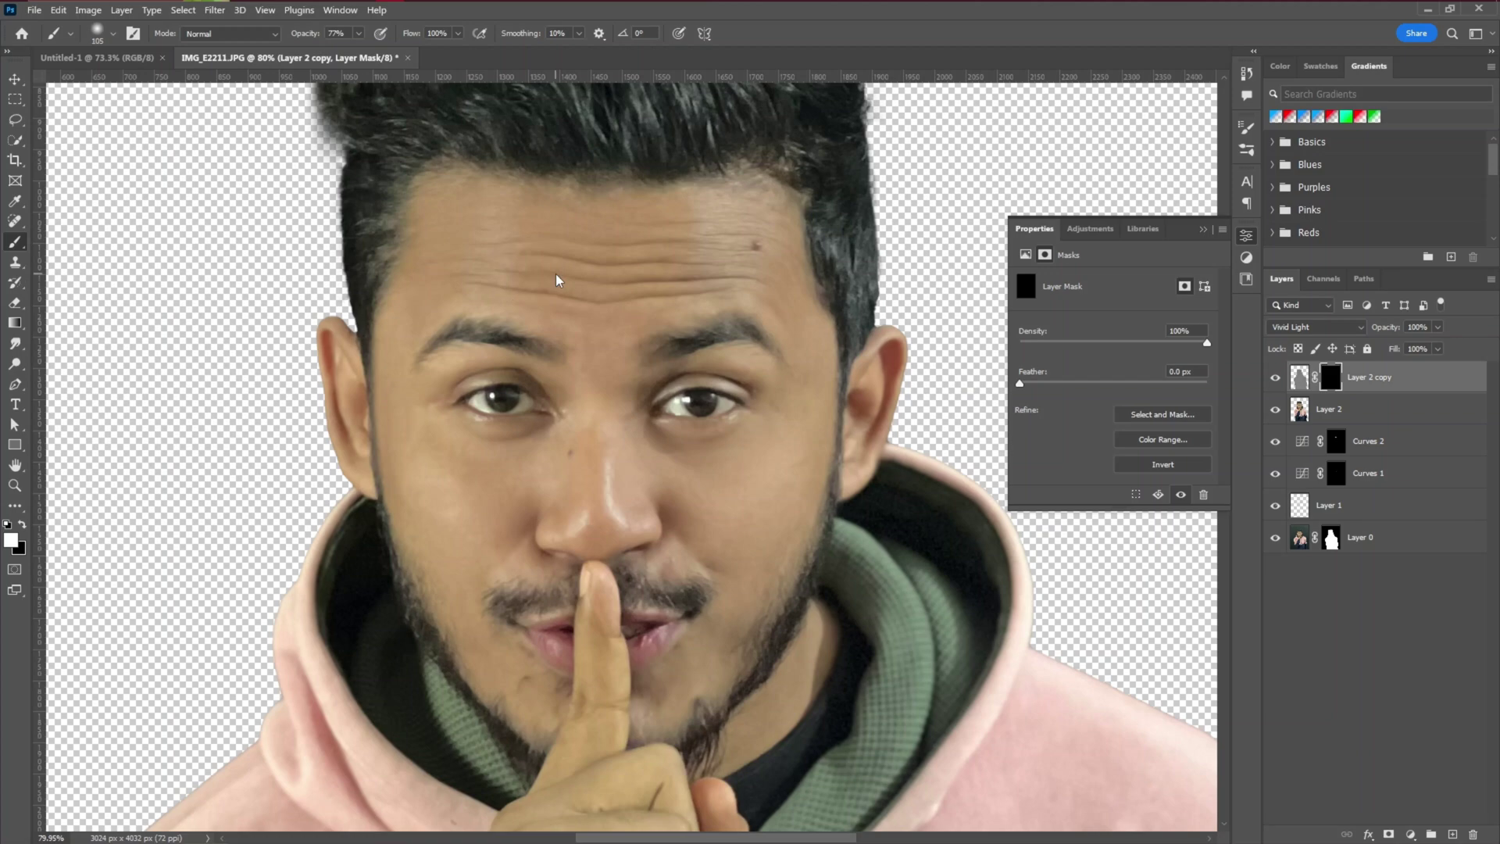
{"action": "key", "text": "bracketright"}
{"action": "key", "text": "bracketright"}
{"action": "key", "text": "bracketright"}
{"action": "mouse_move", "coordinate": [586, 268]}
{"action": "left_mouse_down"}
{"action": "mouse_move", "coordinate": [612, 275]}
{"action": "mouse_move", "coordinate": [559, 301]}
{"action": "mouse_move", "coordinate": [519, 223]}
{"action": "left_mouse_up"}
Reveal the smoothing over the rest of the face by painting its mask white with a smaller brush
{"action": "key", "text": "bracketleft"}
{"action": "key", "text": "bracketleft"}
{"action": "key", "text": "bracketleft"}
{"action": "key", "text": "bracketleft"}
{"action": "key", "text": "bracketleft"}
{"action": "scroll", "coordinate": [609, 523], "scroll_direction": "down", "scroll_amount": 4}
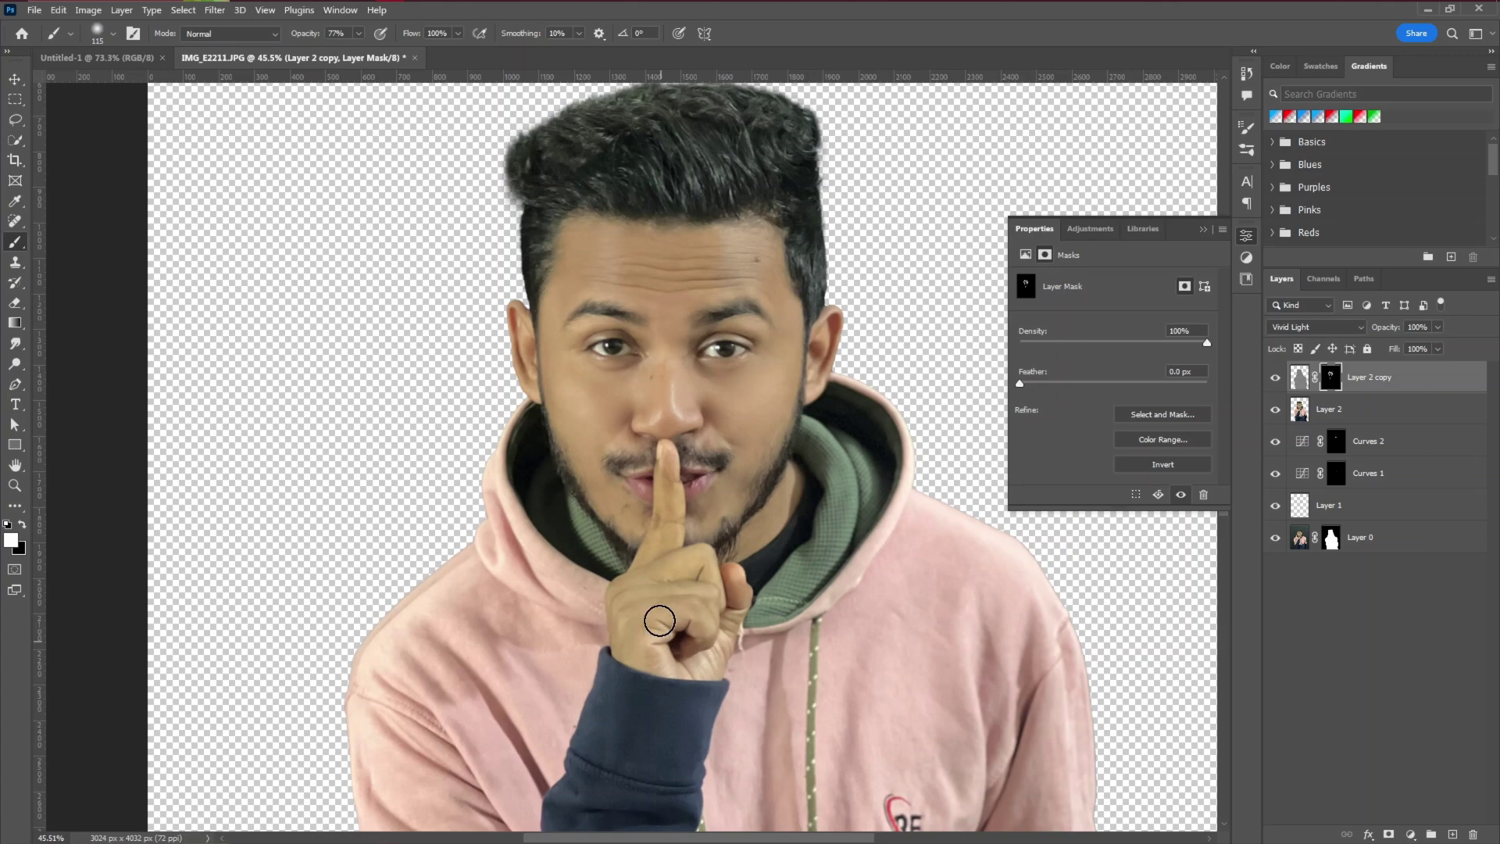
{"action": "scroll", "coordinate": [645, 677], "scroll_direction": "down", "scroll_amount": 2}
{"action": "scroll", "coordinate": [606, 435], "scroll_direction": "up", "scroll_amount": 4}
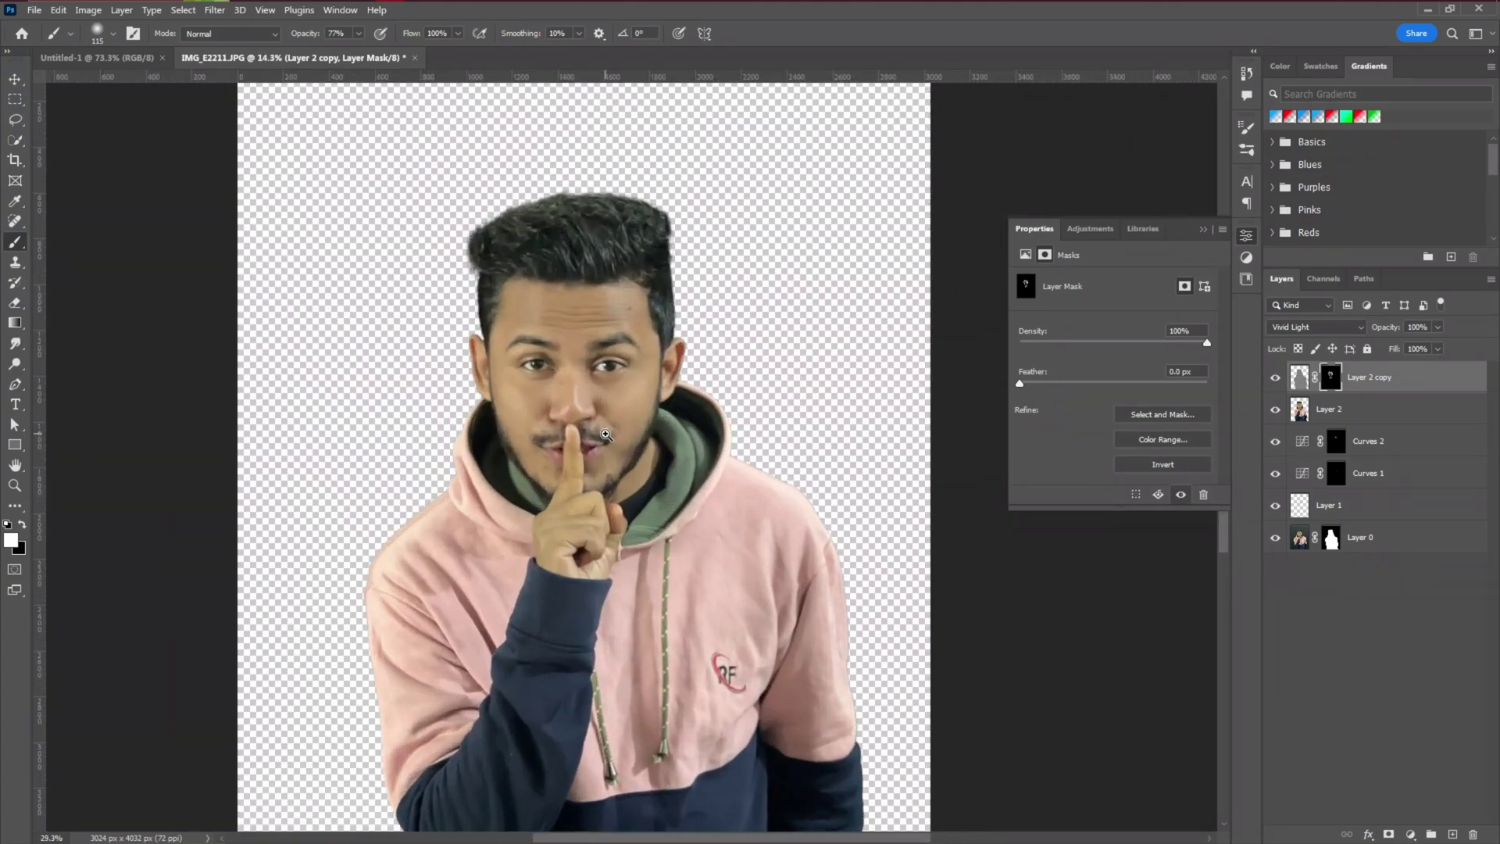
Stamp all visible layers into a new top layer and convert it to a smart object
{"action": "left_click", "coordinate": [15, 79]}
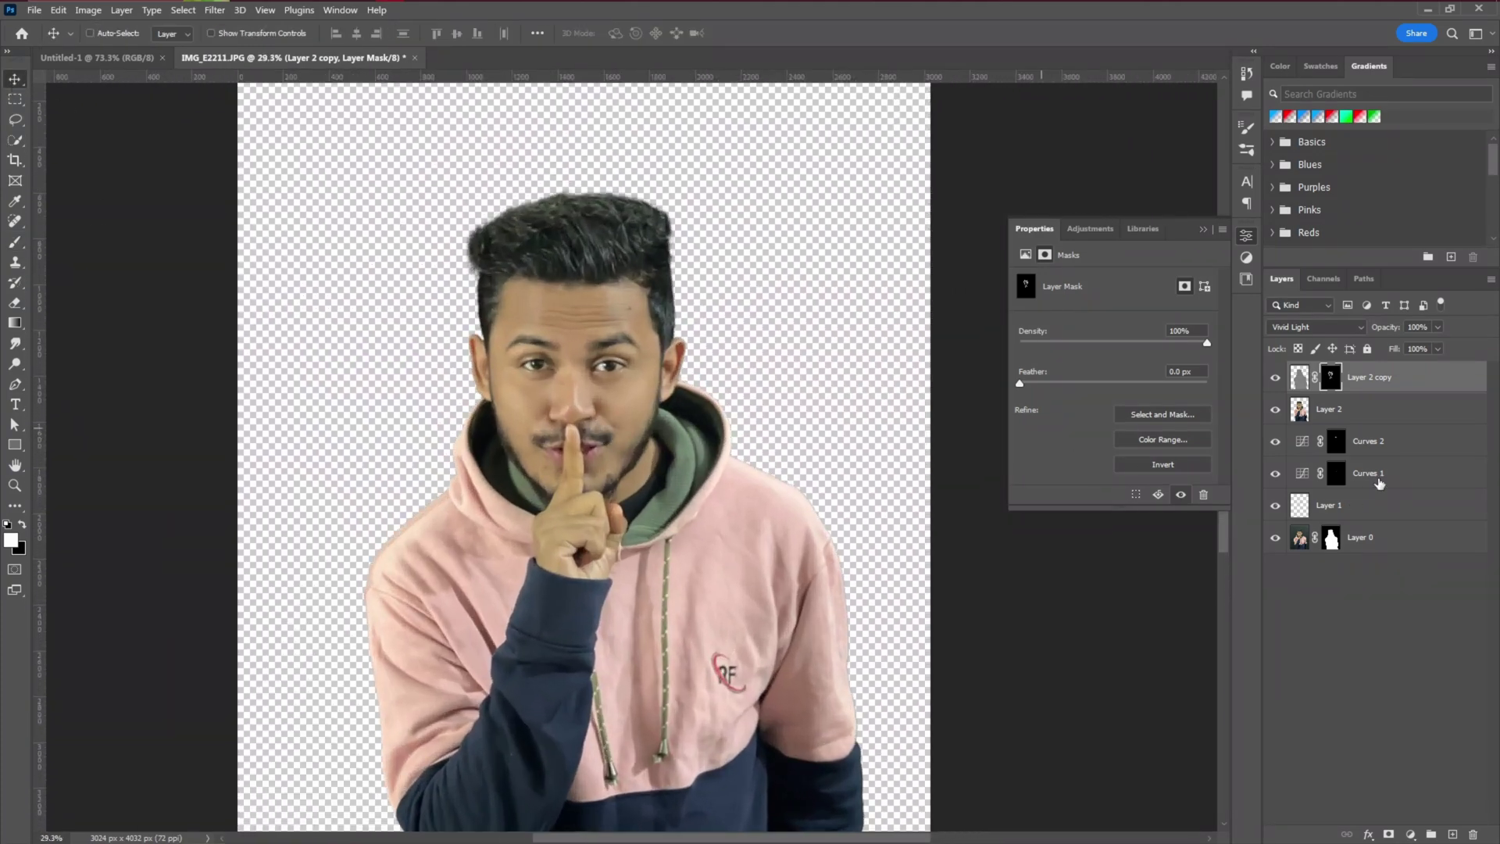
{"action": "key", "text": "ctrl+alt+shift+e"}
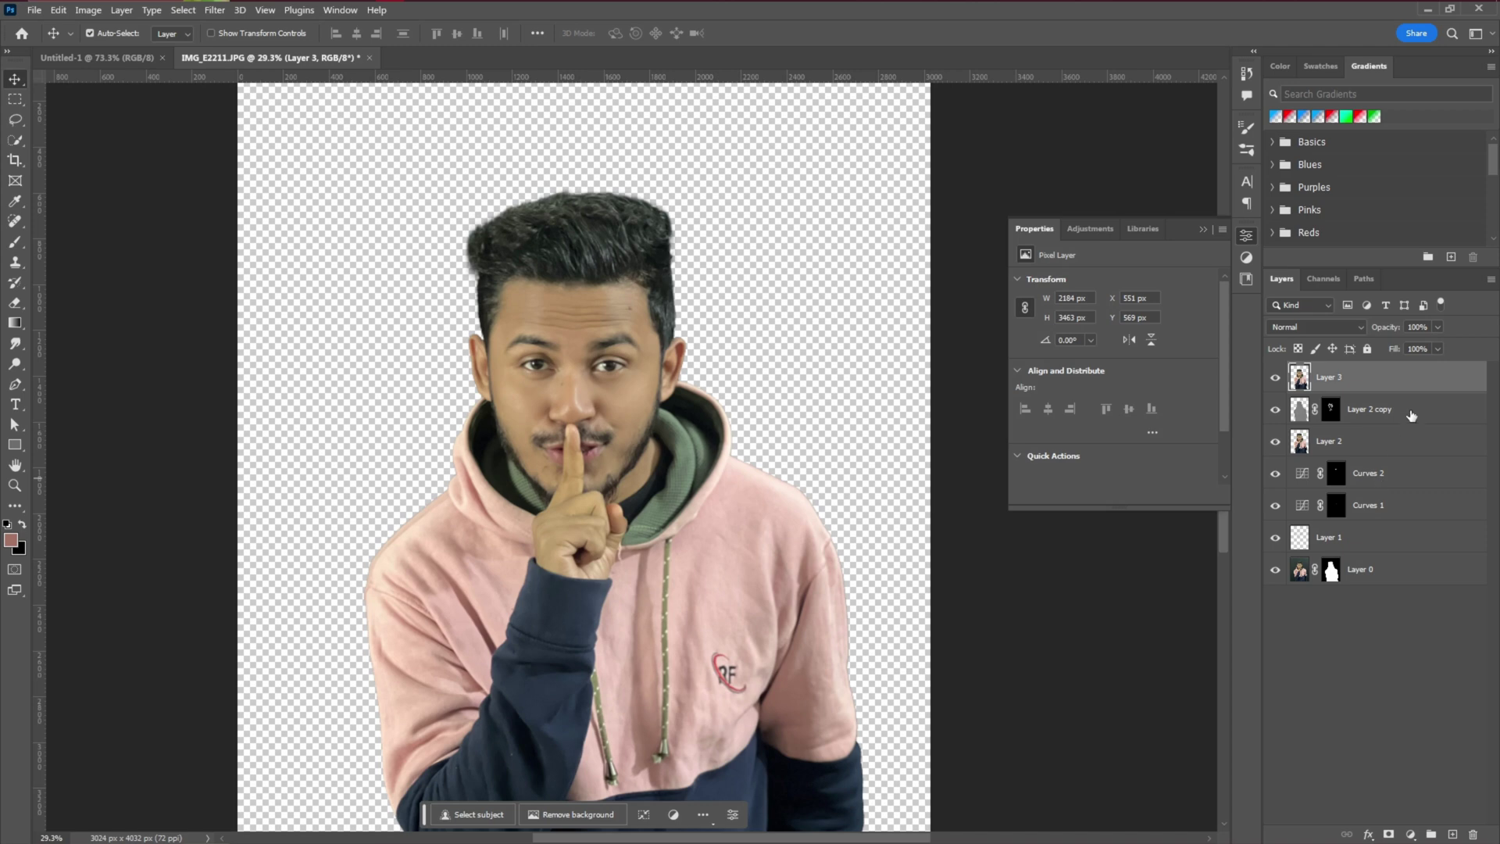
{"action": "right_click", "coordinate": [1398, 383]}
{"action": "left_click", "coordinate": [1318, 447]}
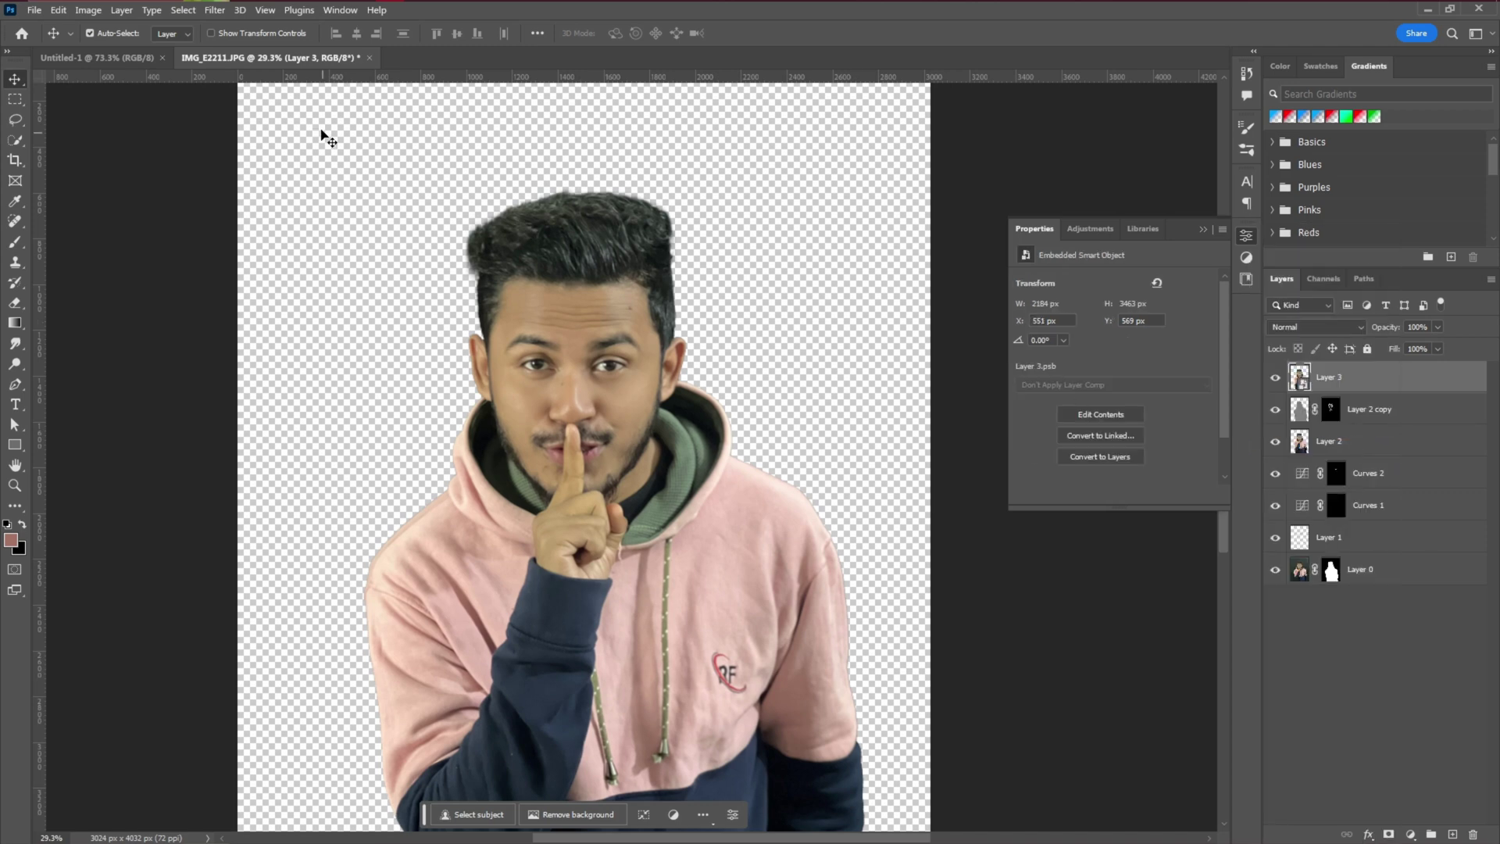
Apply a Camera Raw filter to the merged portrait, adjusting its sliders for a crisper, more contrasty look
{"action": "left_click", "coordinate": [216, 10]}
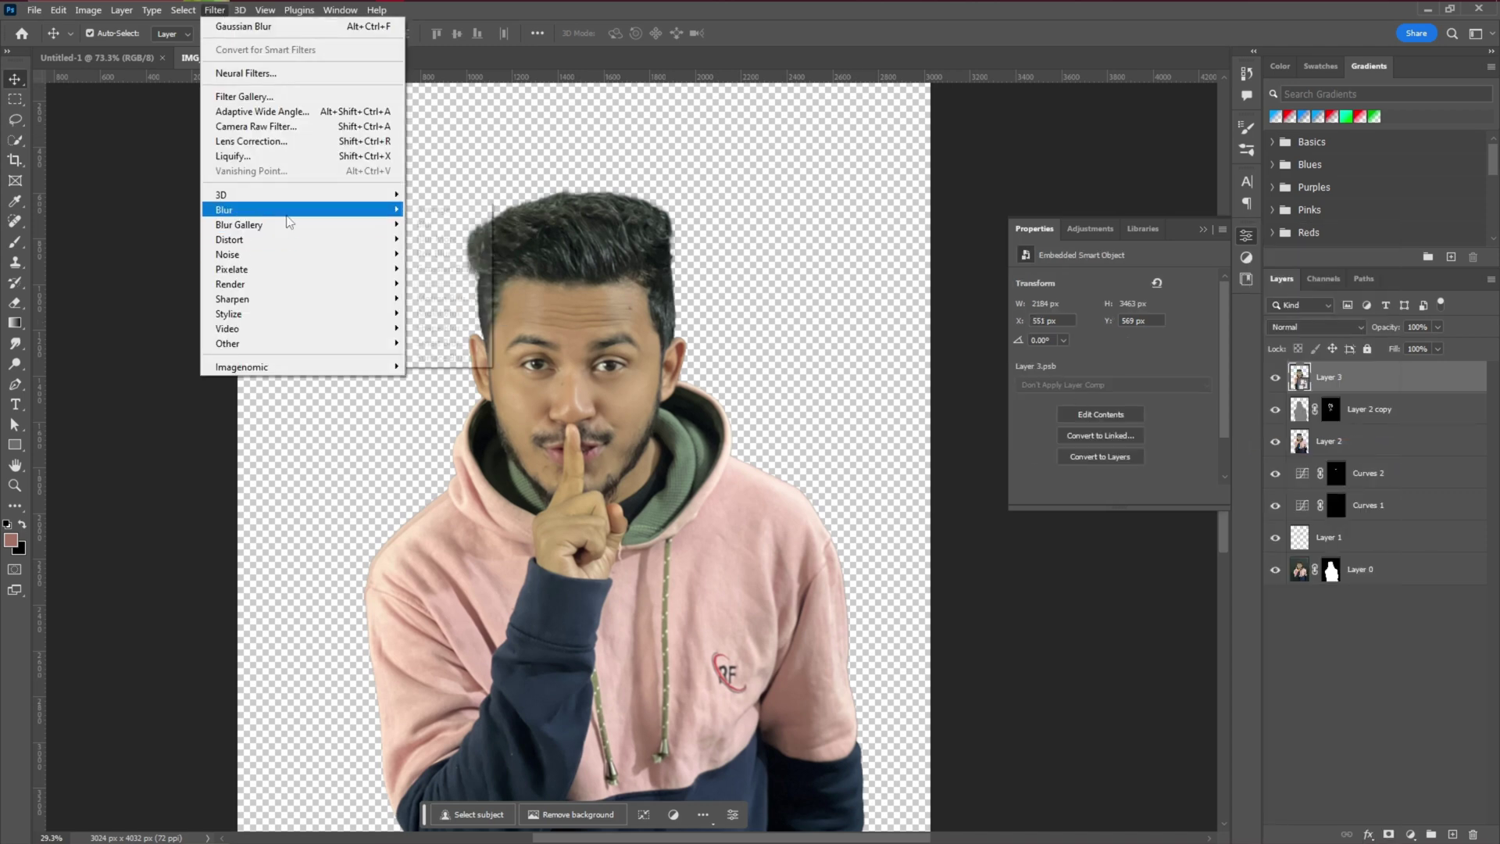
{"action": "left_click", "coordinate": [258, 125]}
{"action": "left_click_drag", "start_coordinate": [1246, 419], "coordinate": [1260, 528]}
{"action": "mouse_move", "coordinate": [1246, 552]}
{"action": "left_mouse_down"}
{"action": "mouse_move", "coordinate": [1271, 551]}
{"action": "mouse_move", "coordinate": [1256, 575]}
{"action": "left_mouse_up"}
{"action": "scroll", "coordinate": [1088, 630], "scroll_direction": "up", "scroll_amount": 3}
{"action": "left_click", "coordinate": [1278, 792]}
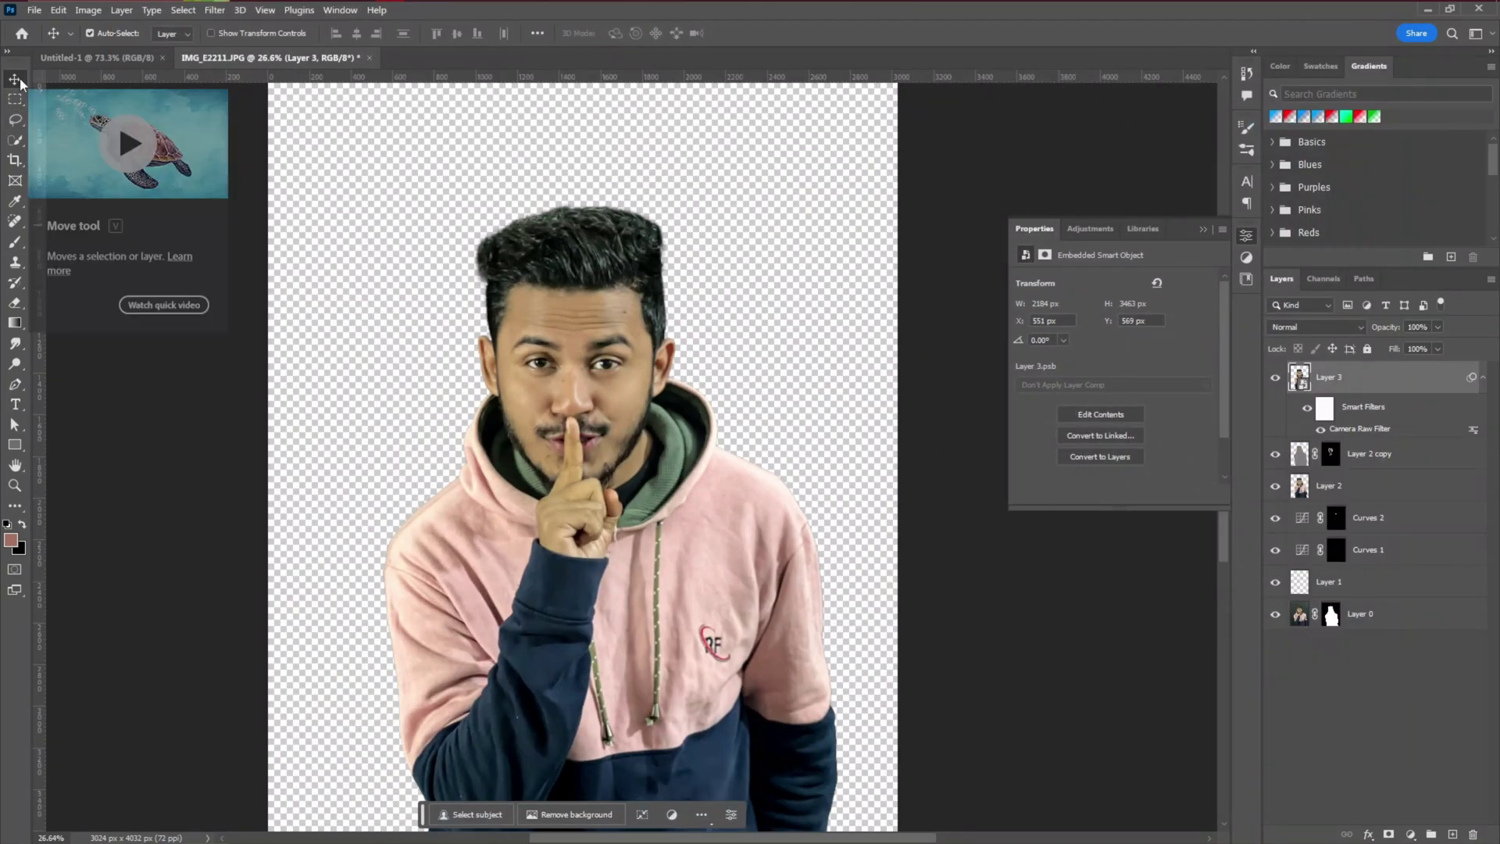
Bring the finished portrait into the Untitled-1 design as a smart object and scale it to 1177 x 1866 px, centred horizontally
{"action": "right_click", "coordinate": [1375, 377]}
{"action": "left_click", "coordinate": [1337, 387]}
{"action": "left_click_drag", "start_coordinate": [1338, 386], "coordinate": [538, 549]}
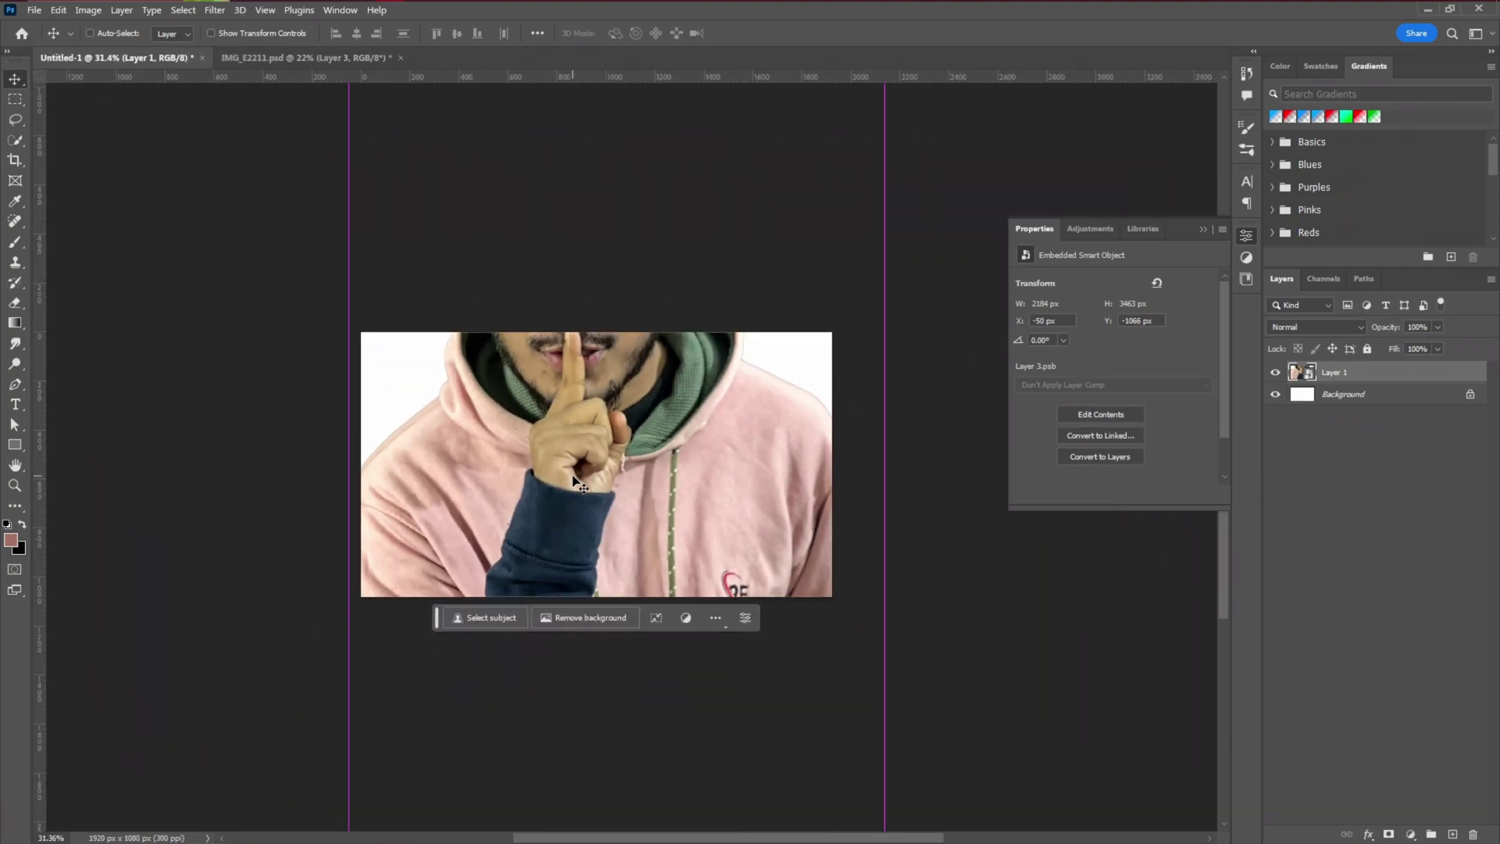
{"action": "left_click_drag", "start_coordinate": [954, 431], "coordinate": [687, 509]}
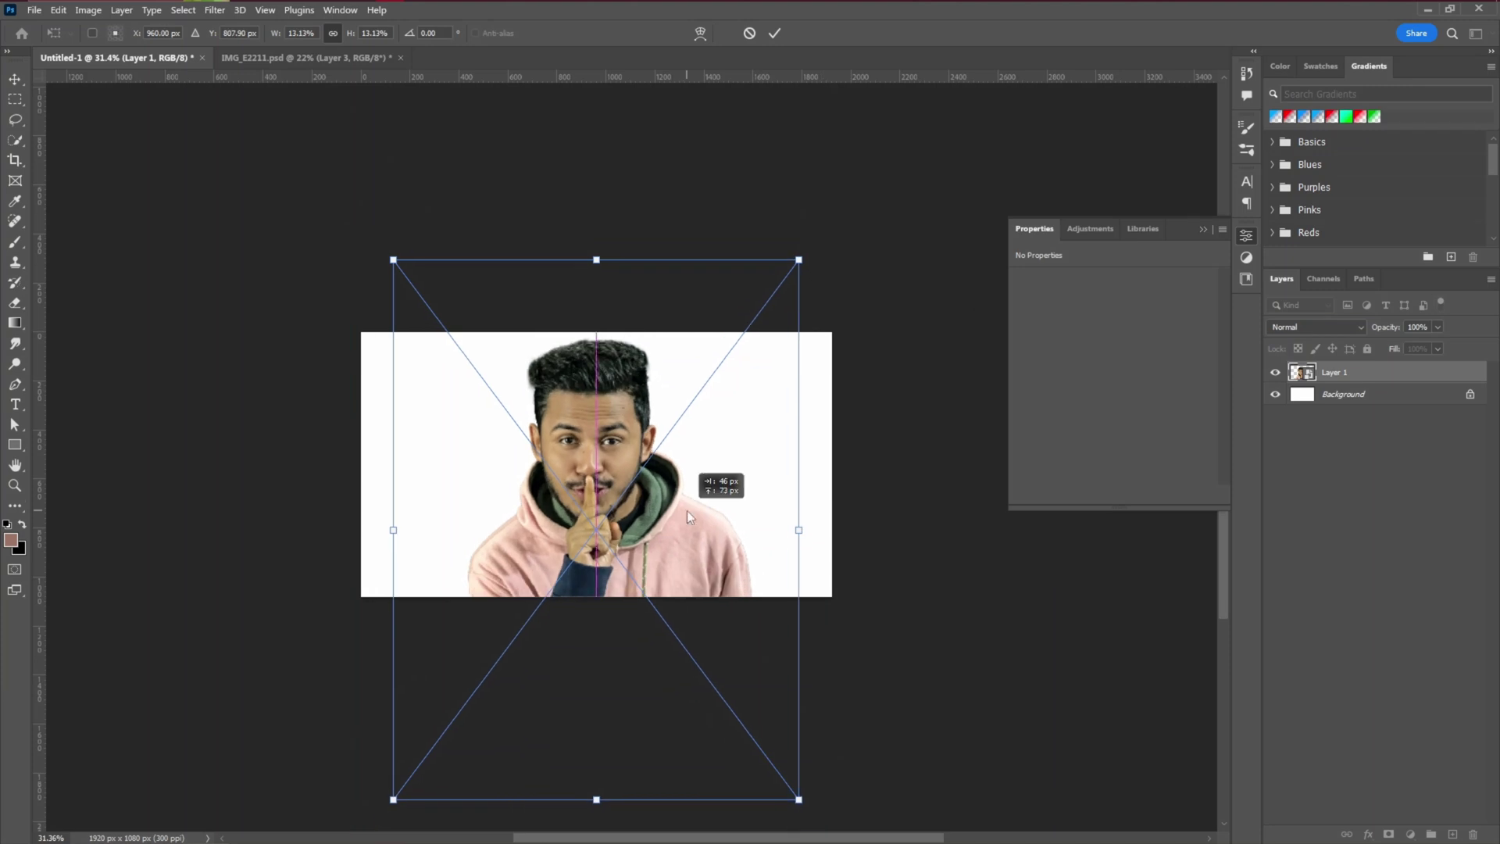
{"action": "key", "text": "Return"}
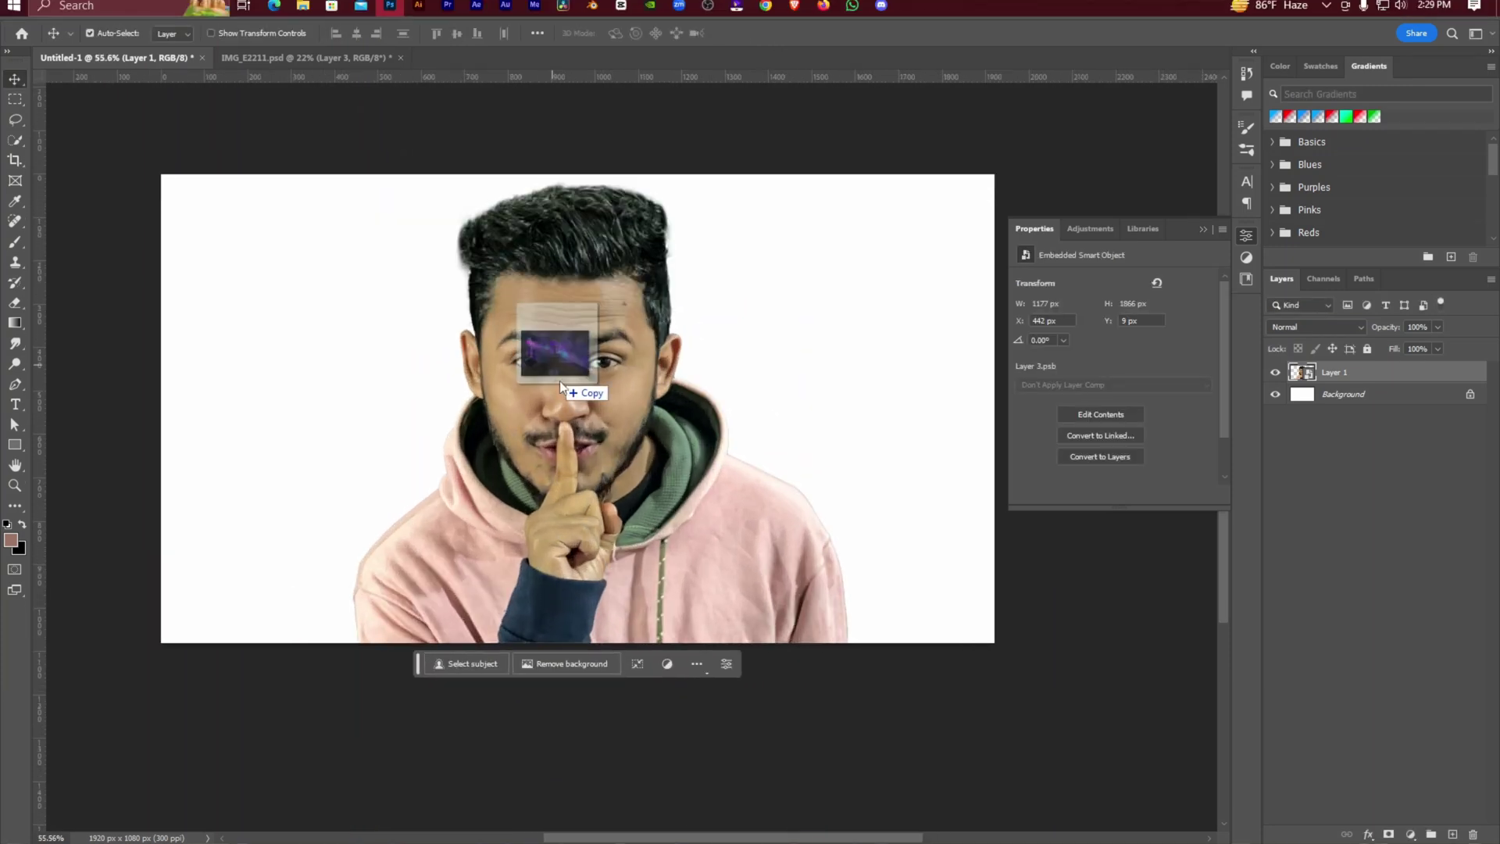
Place the image dreamy-windows-with-beautiful-nature in the design and move its layer beneath the portrait
{"action": "left_click_drag", "start_coordinate": [560, 381], "coordinate": [606, 442]}
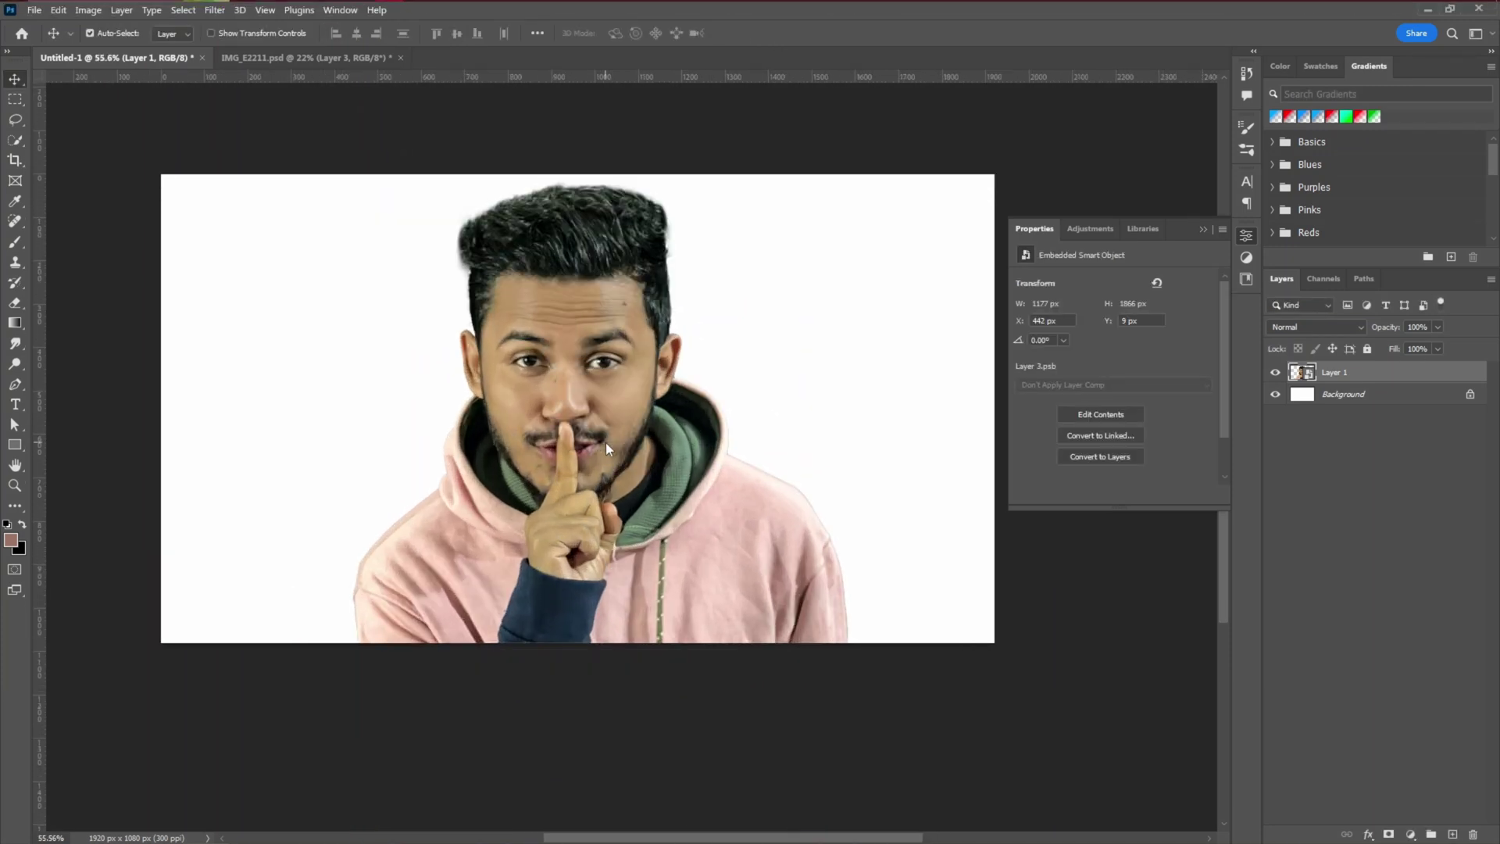
{"action": "key", "text": "Return"}
{"action": "left_click_drag", "start_coordinate": [1382, 385], "coordinate": [1383, 405]}
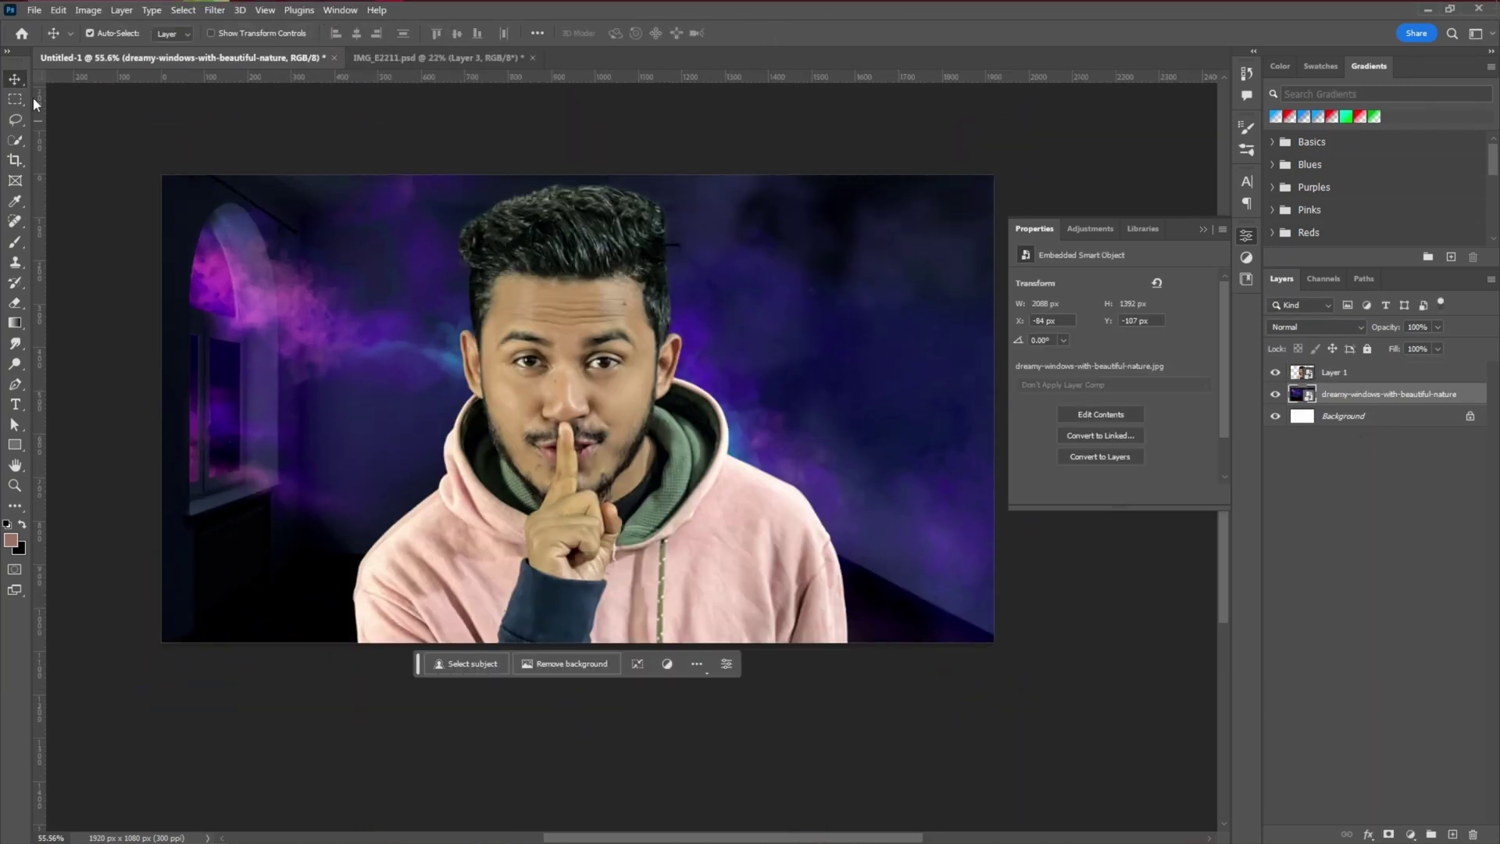
Blur the purple window background with a Gaussian Blur of 4.8 pixels
{"action": "left_click", "coordinate": [215, 9]}
{"action": "mouse_move", "coordinate": [238, 200]}
{"action": "left_click", "coordinate": [435, 259]}
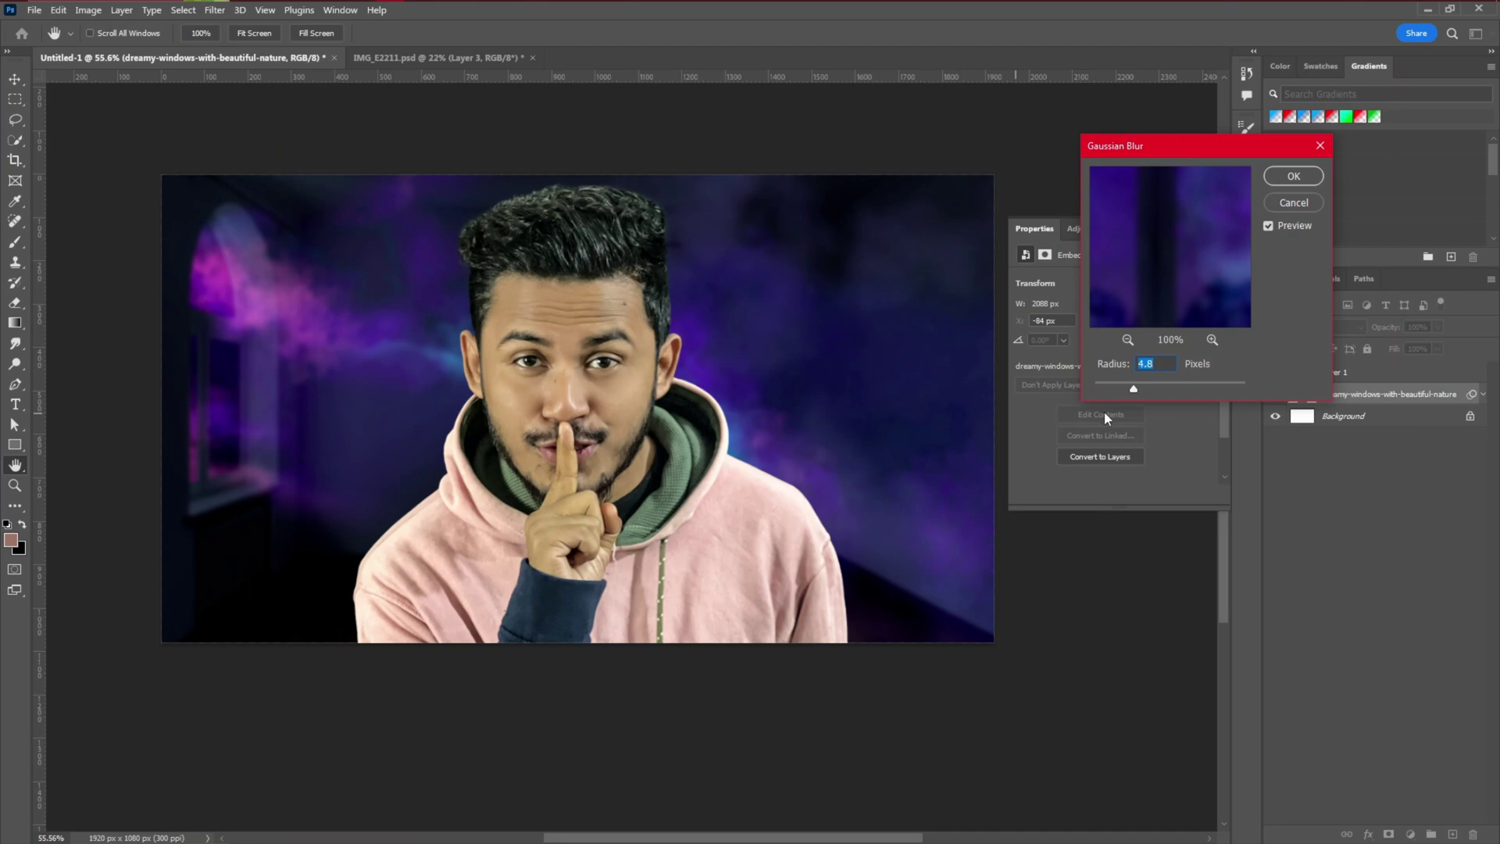
{"action": "left_click", "coordinate": [1293, 175]}
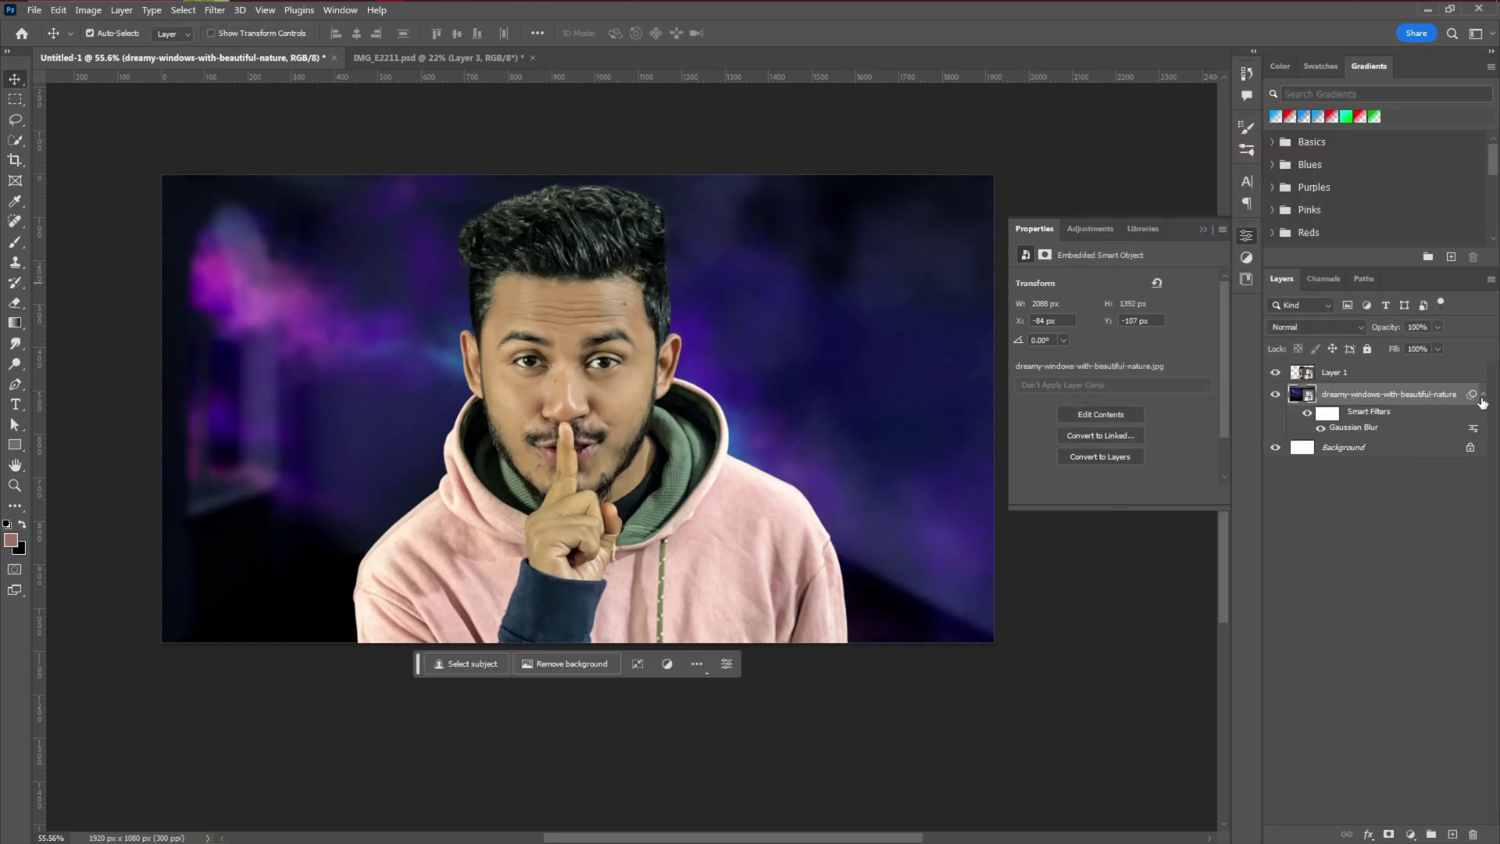
Place the fire flare sparks image beneath the portrait layer and scale it to 32% so it overfills the canvas
{"action": "left_click_drag", "start_coordinate": [712, 610], "coordinate": [578, 703]}
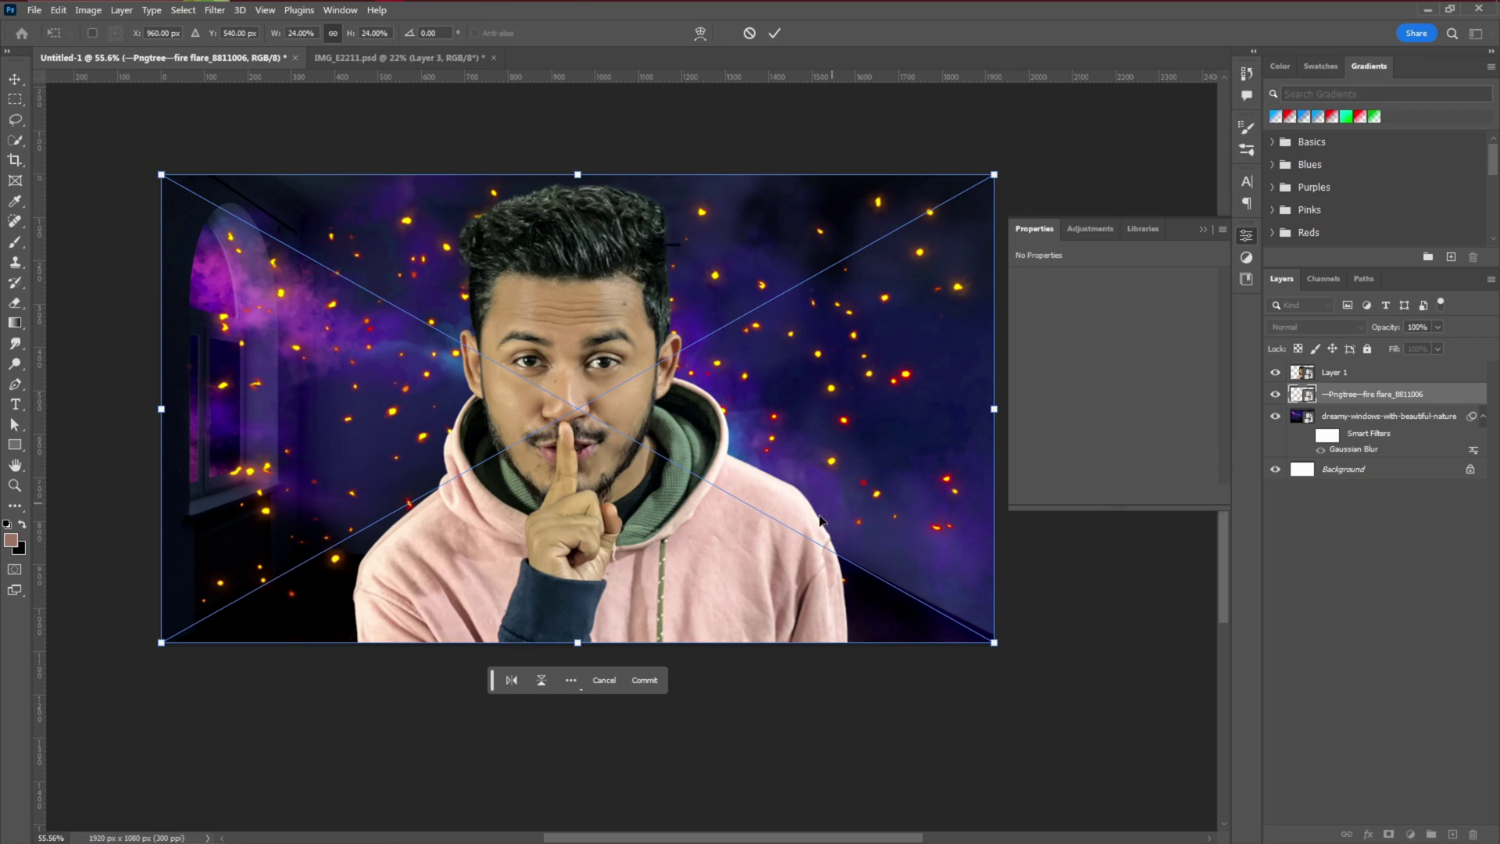
{"action": "left_click_drag", "start_coordinate": [590, 656], "coordinate": [602, 800]}
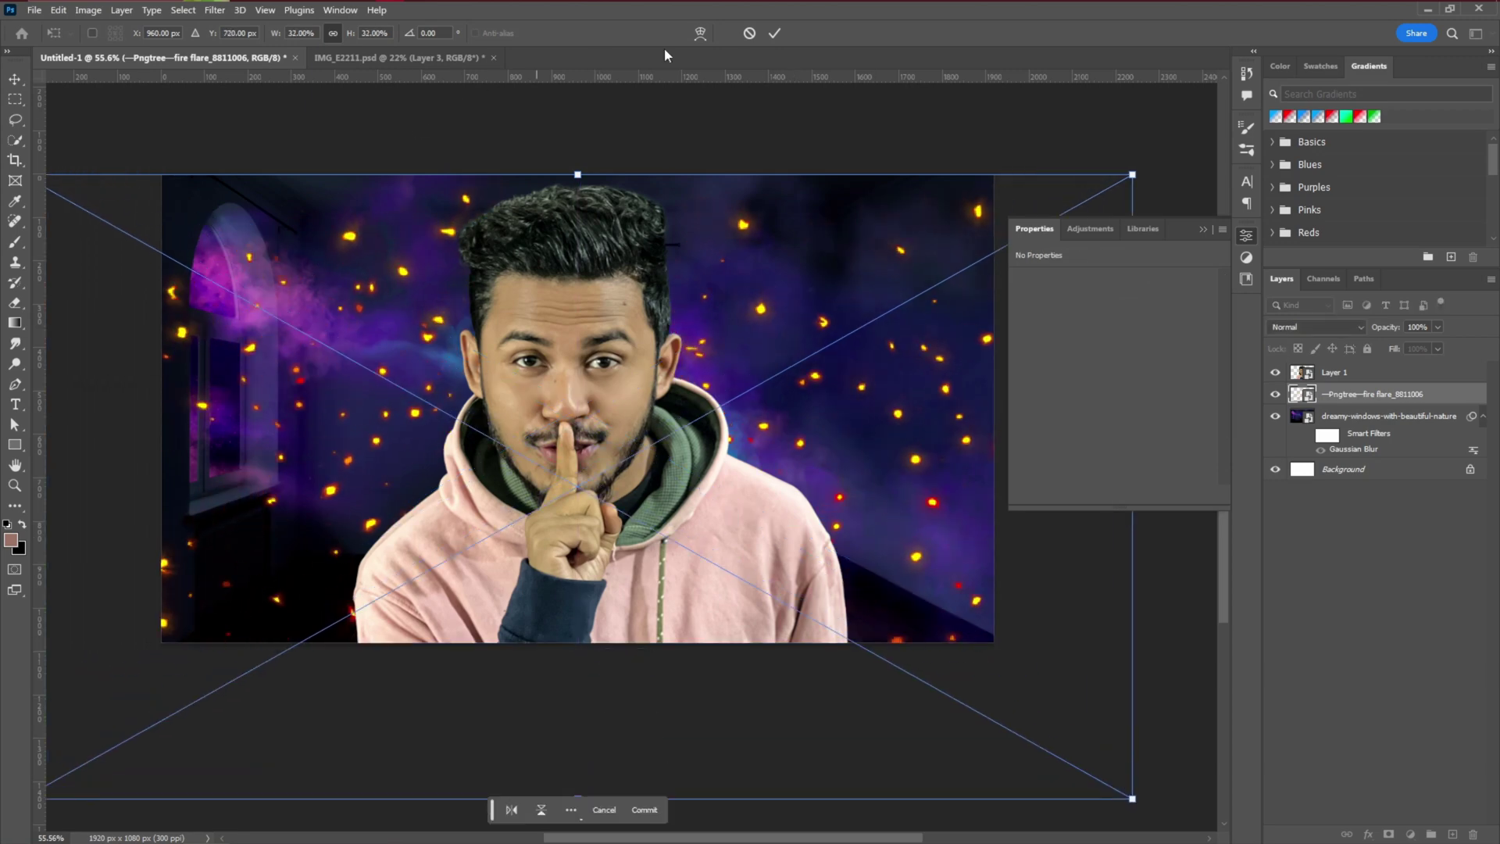
{"action": "left_click", "coordinate": [774, 33]}
Apply a Radial Blur to the fire flare layer with amount 10, Zoom method and Best quality
{"action": "left_click", "coordinate": [183, 9]}
{"action": "mouse_move", "coordinate": [215, 9]}
{"action": "mouse_move", "coordinate": [261, 211]}
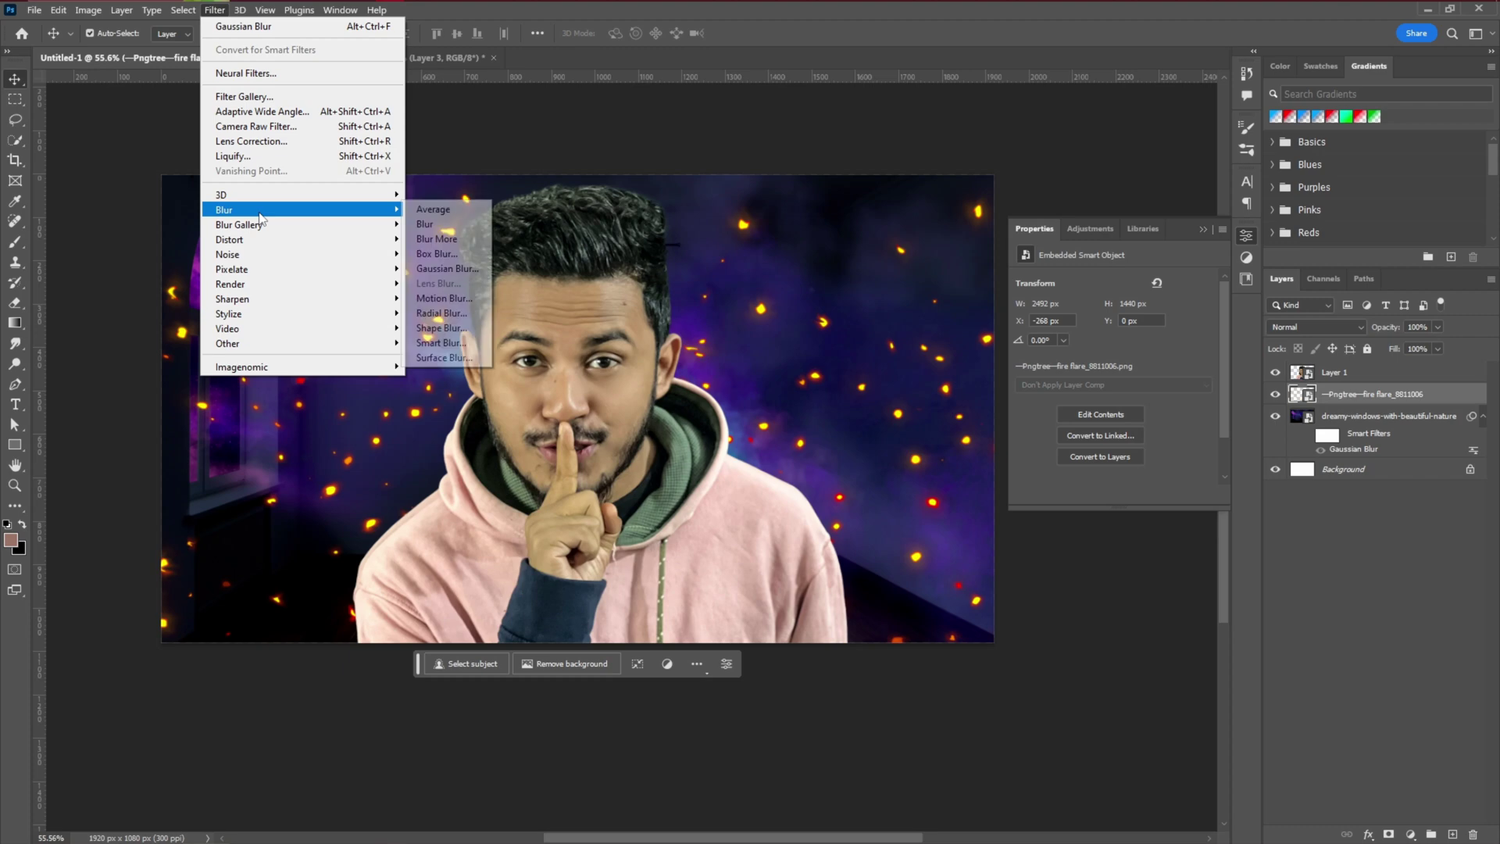
{"action": "left_click", "coordinate": [461, 312]}
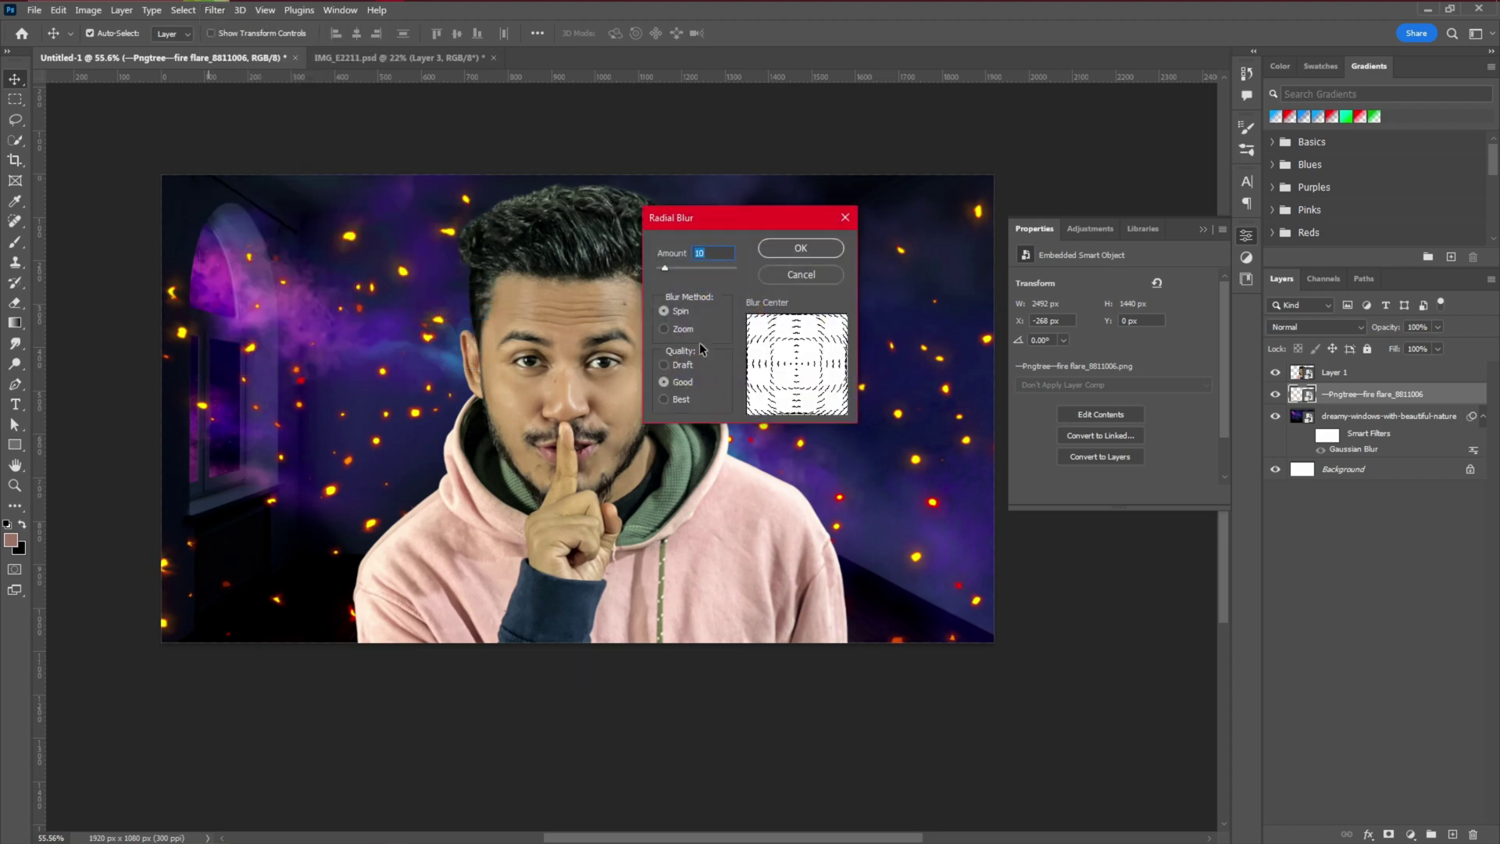
{"action": "left_click", "coordinate": [681, 329]}
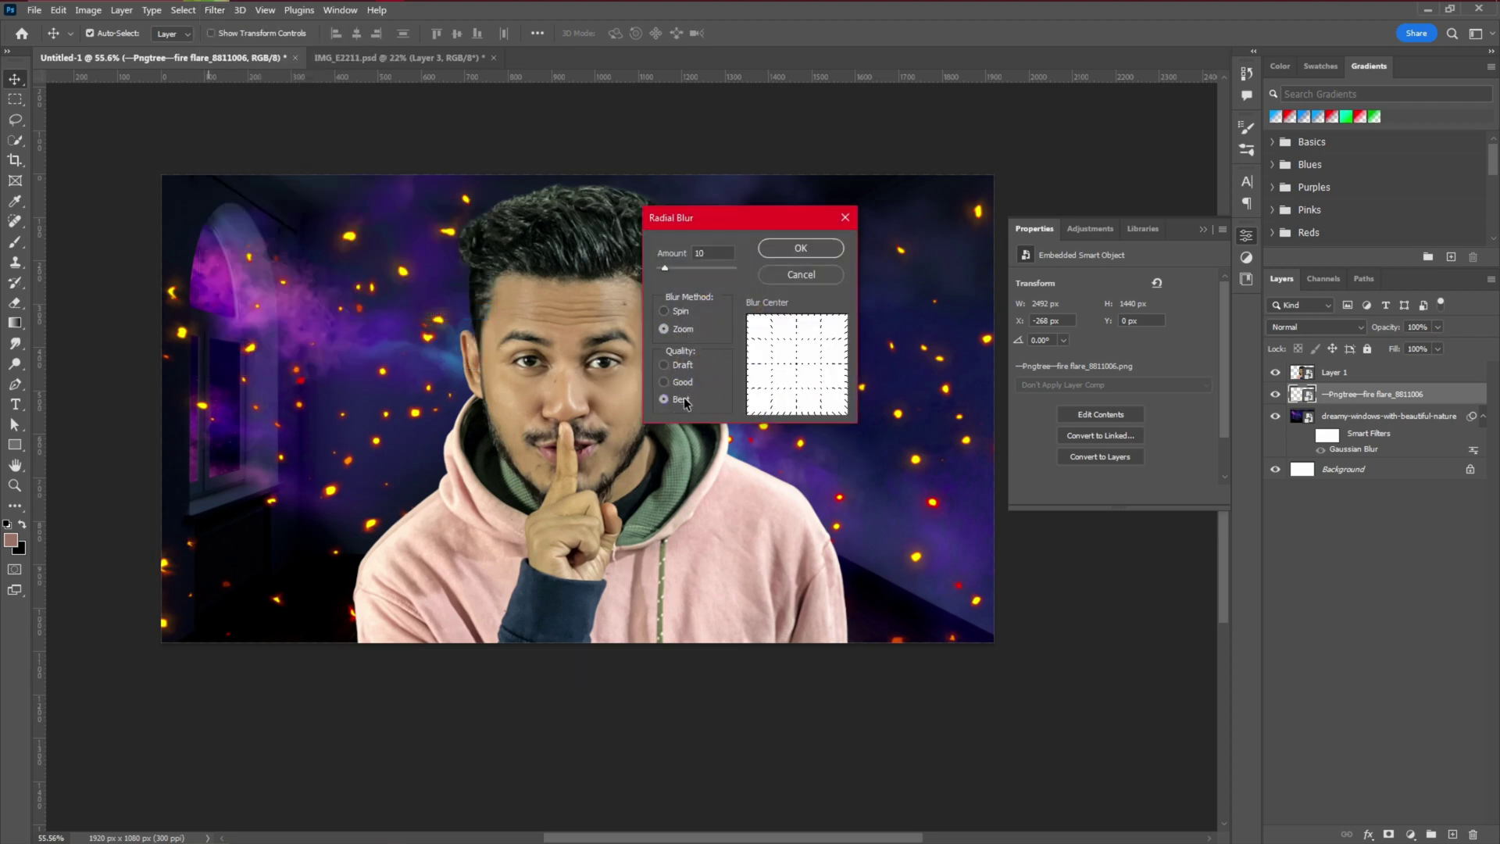
{"action": "left_click", "coordinate": [797, 249]}
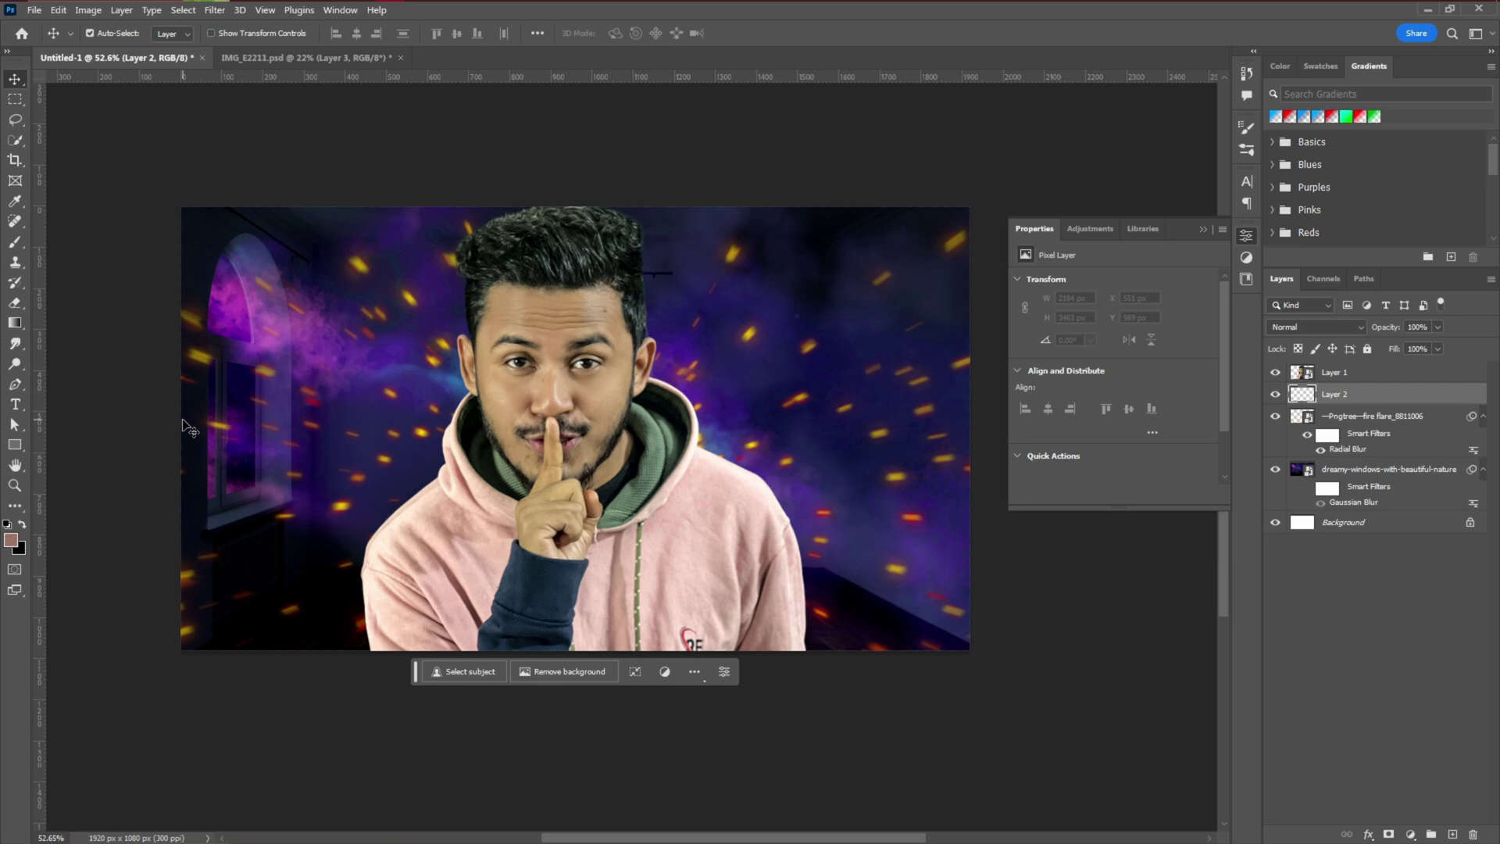
Fill the empty Layer 2 with black at 100% opacity and set its blend mode to Screen
{"action": "left_click", "coordinate": [61, 10]}
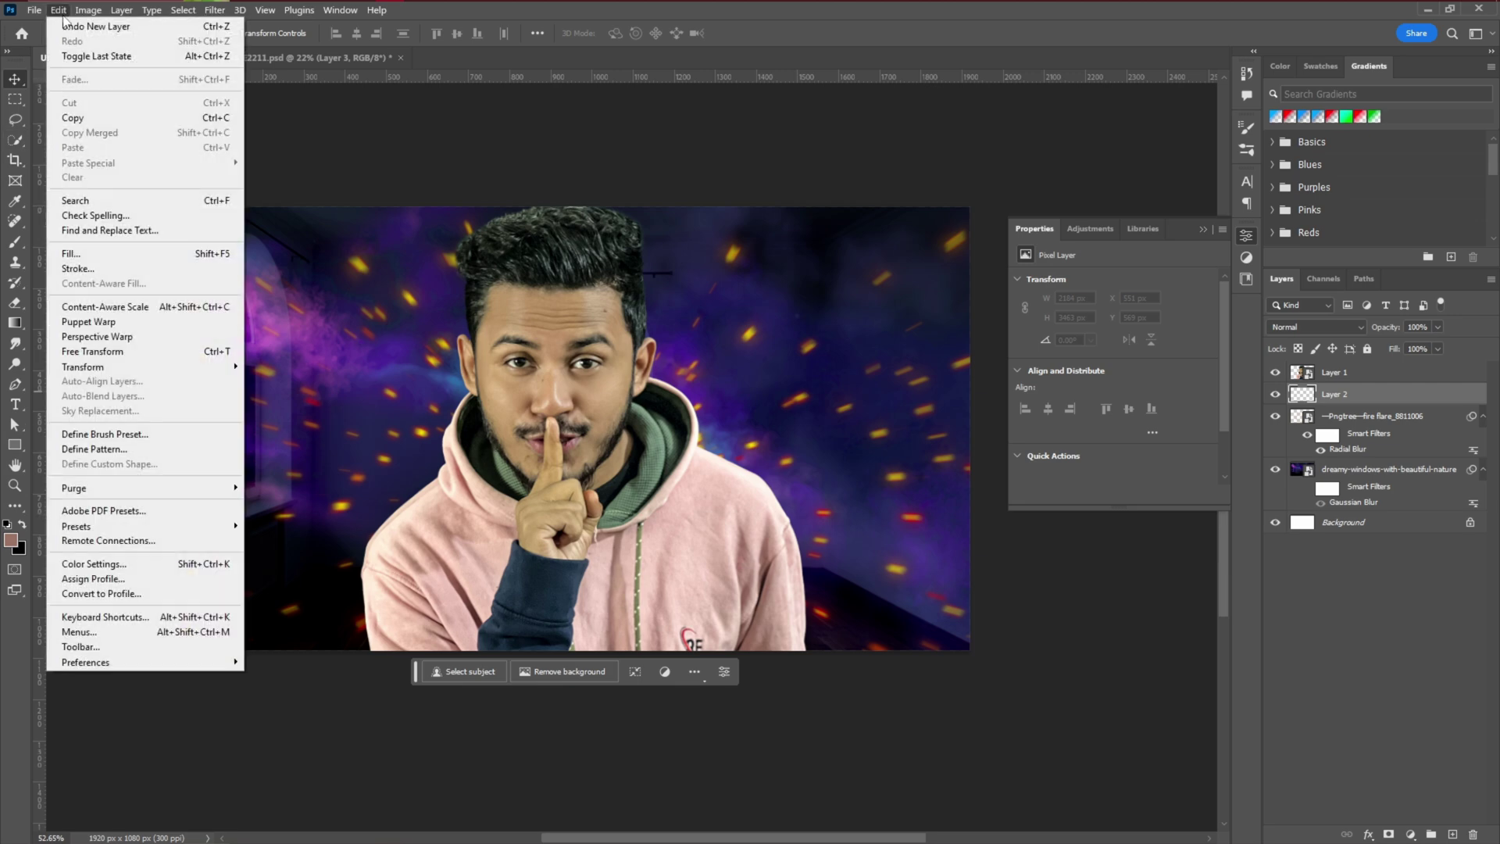
{"action": "left_click", "coordinate": [148, 255]}
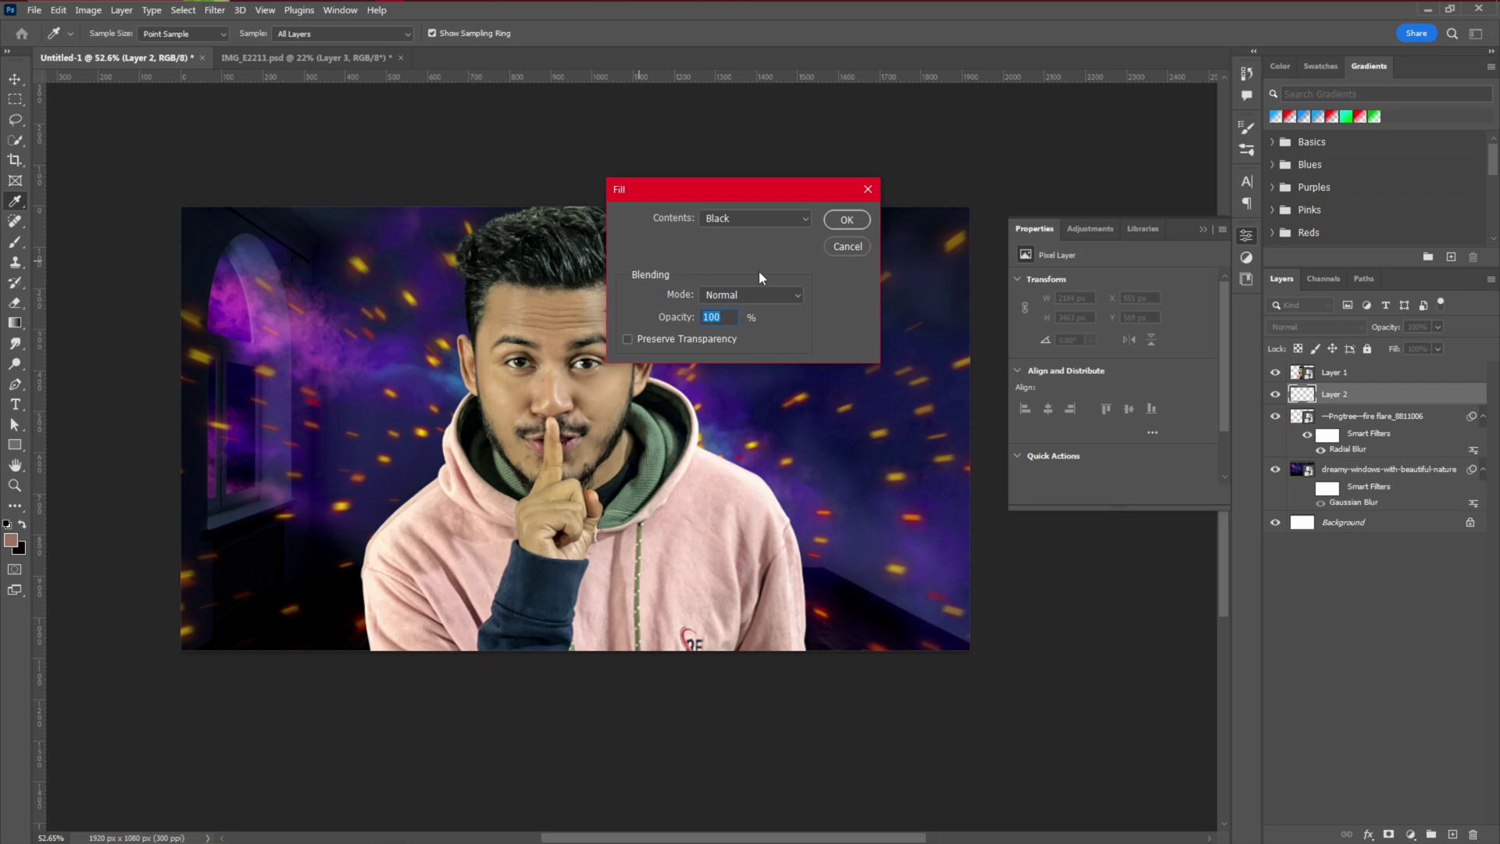
{"action": "left_click", "coordinate": [845, 221]}
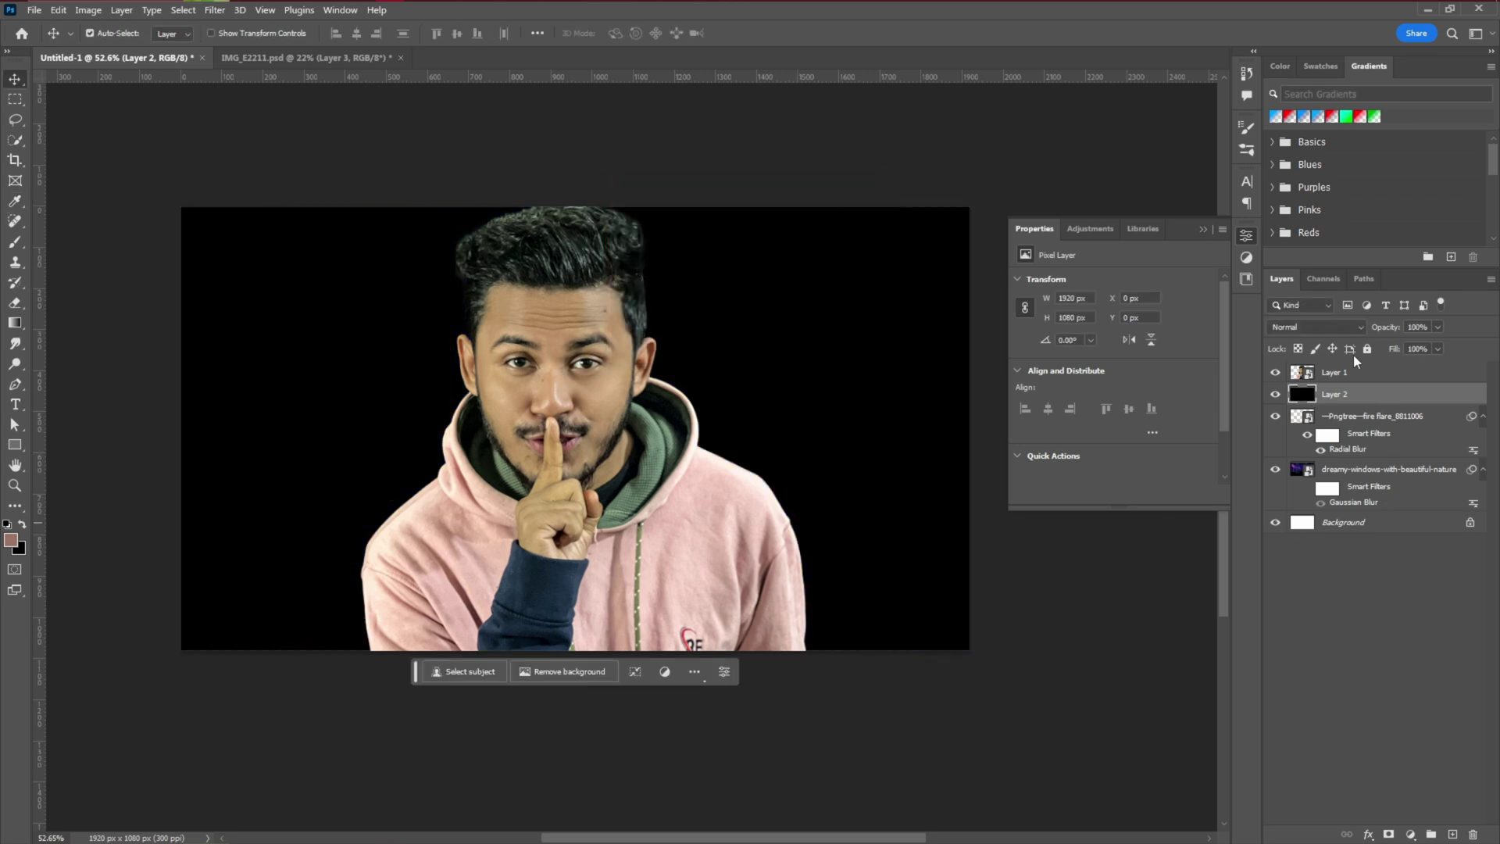
{"action": "left_click", "coordinate": [1317, 326]}
{"action": "left_click", "coordinate": [1297, 466]}
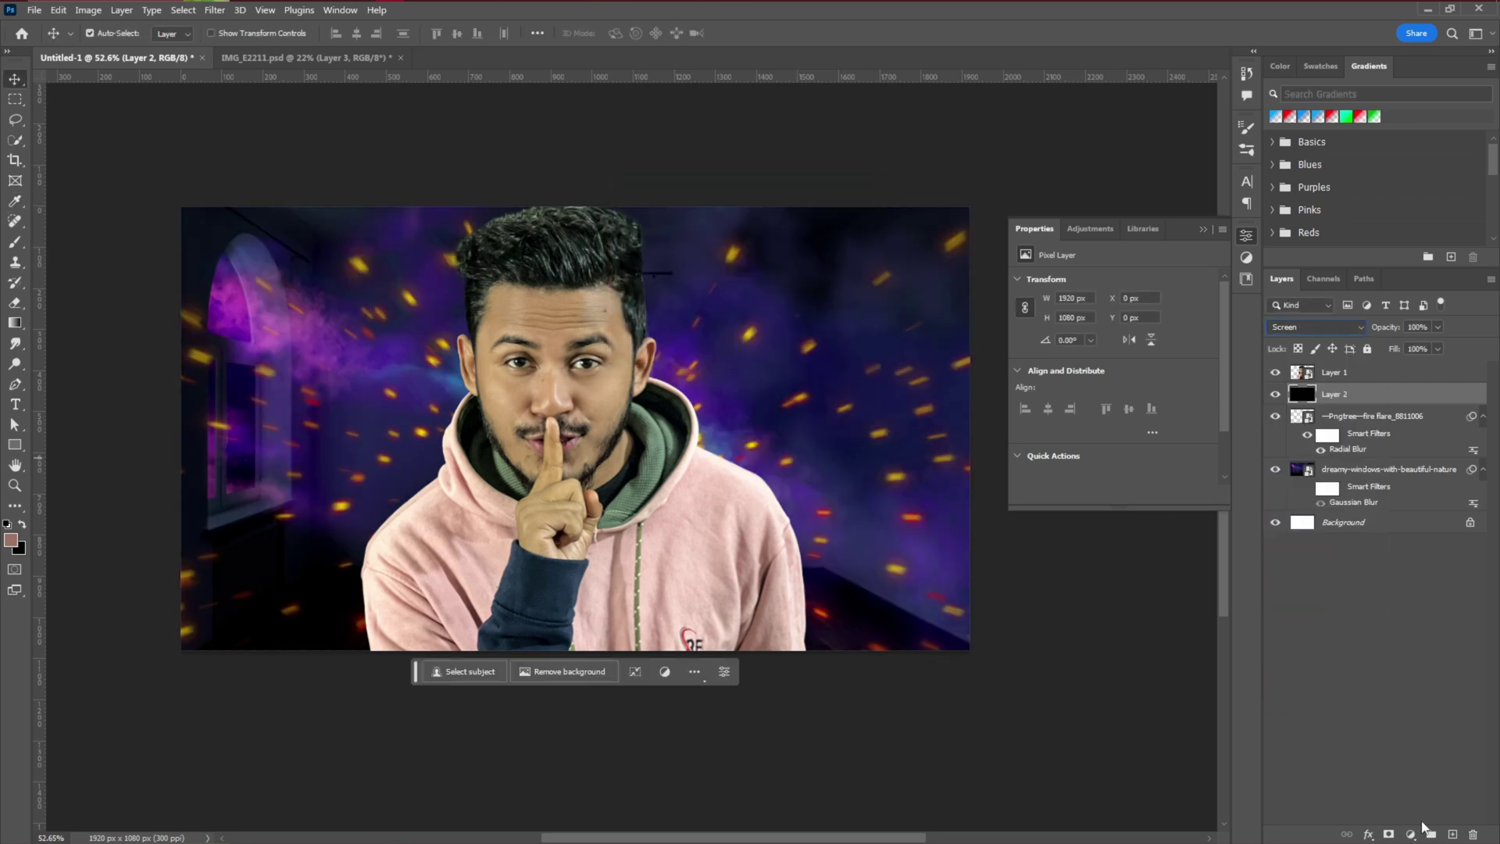
Add an empty layer and a Gradient Map adjustment above the black layer, clipping both to it
{"action": "left_click", "coordinate": [1452, 834]}
{"action": "left_click", "coordinate": [1342, 404], "text": "alt"}
{"action": "left_click", "coordinate": [1411, 764]}
{"action": "left_click", "coordinate": [1411, 834]}
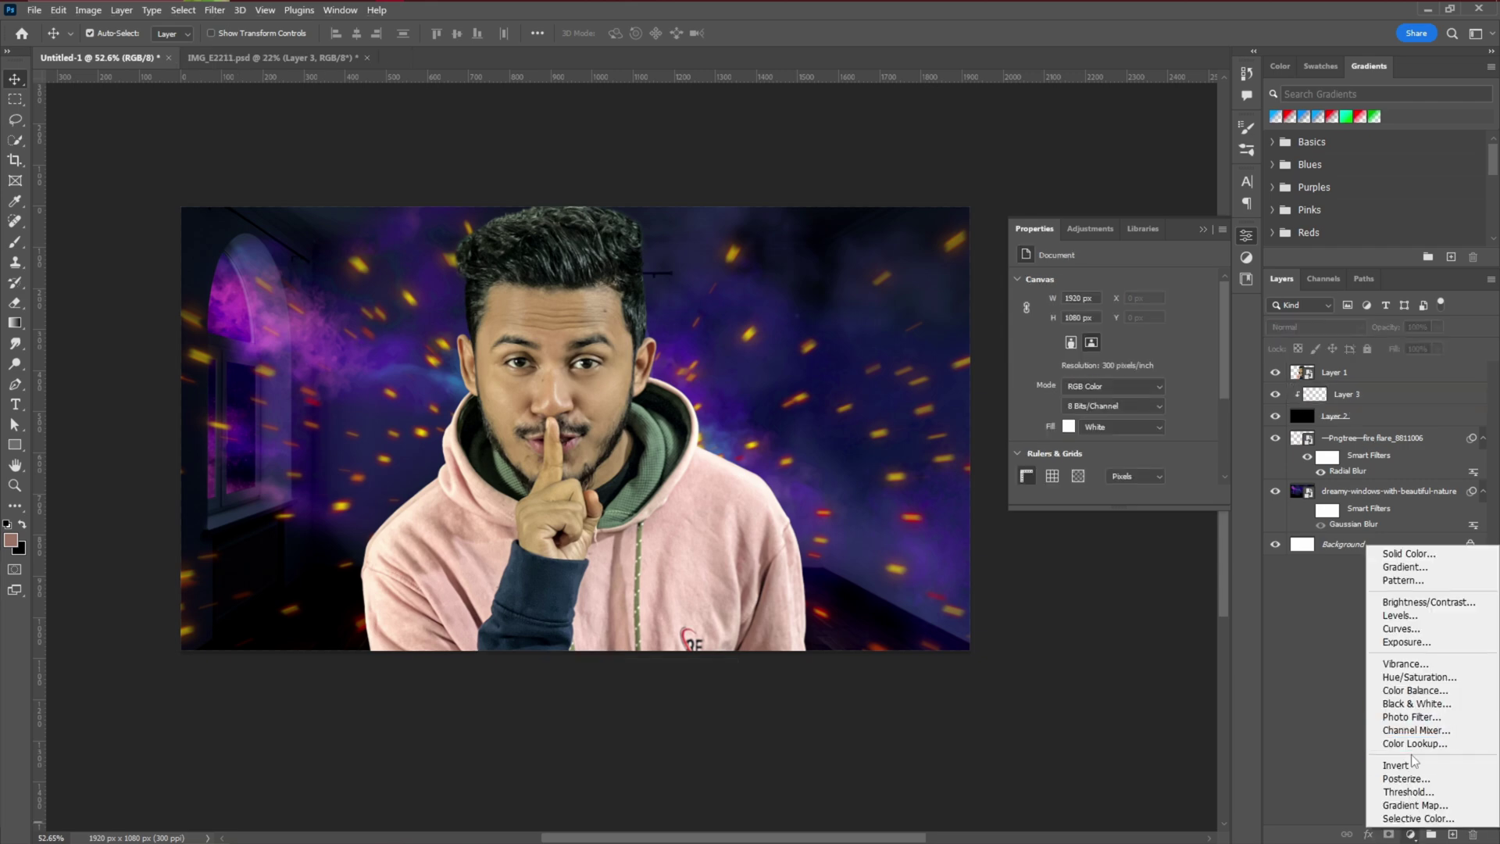
{"action": "left_click", "coordinate": [1415, 805]}
{"action": "left_click", "coordinate": [1314, 404], "text": "alt"}
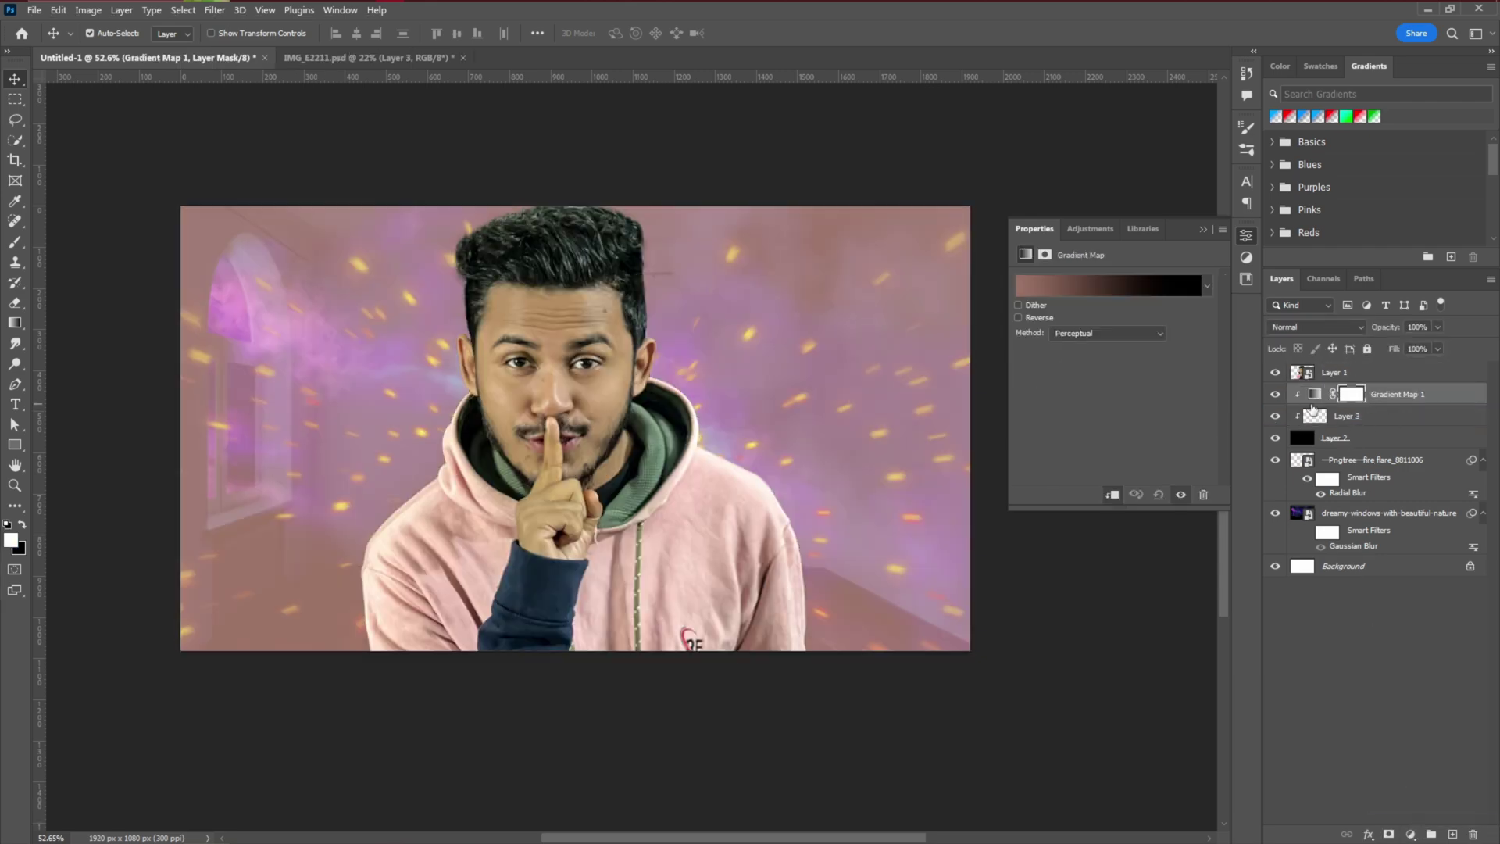
Set the Gradient Map to run from black through orange ffa200 at location 46 to white
{"action": "left_click", "coordinate": [1108, 285]}
{"action": "left_click_drag", "start_coordinate": [1250, 406], "coordinate": [1382, 406]}
{"action": "left_click_drag", "start_coordinate": [1102, 405], "coordinate": [1057, 414]}
{"action": "double_click", "coordinate": [1381, 407]}
{"action": "left_click", "coordinate": [964, 254]}
{"action": "left_click", "coordinate": [1297, 246]}
{"action": "double_click", "coordinate": [1382, 407]}
{"action": "left_click", "coordinate": [1161, 254]}
{"action": "left_click_drag", "start_coordinate": [1181, 384], "coordinate": [1185, 437]}
{"action": "left_click", "coordinate": [1317, 247]}
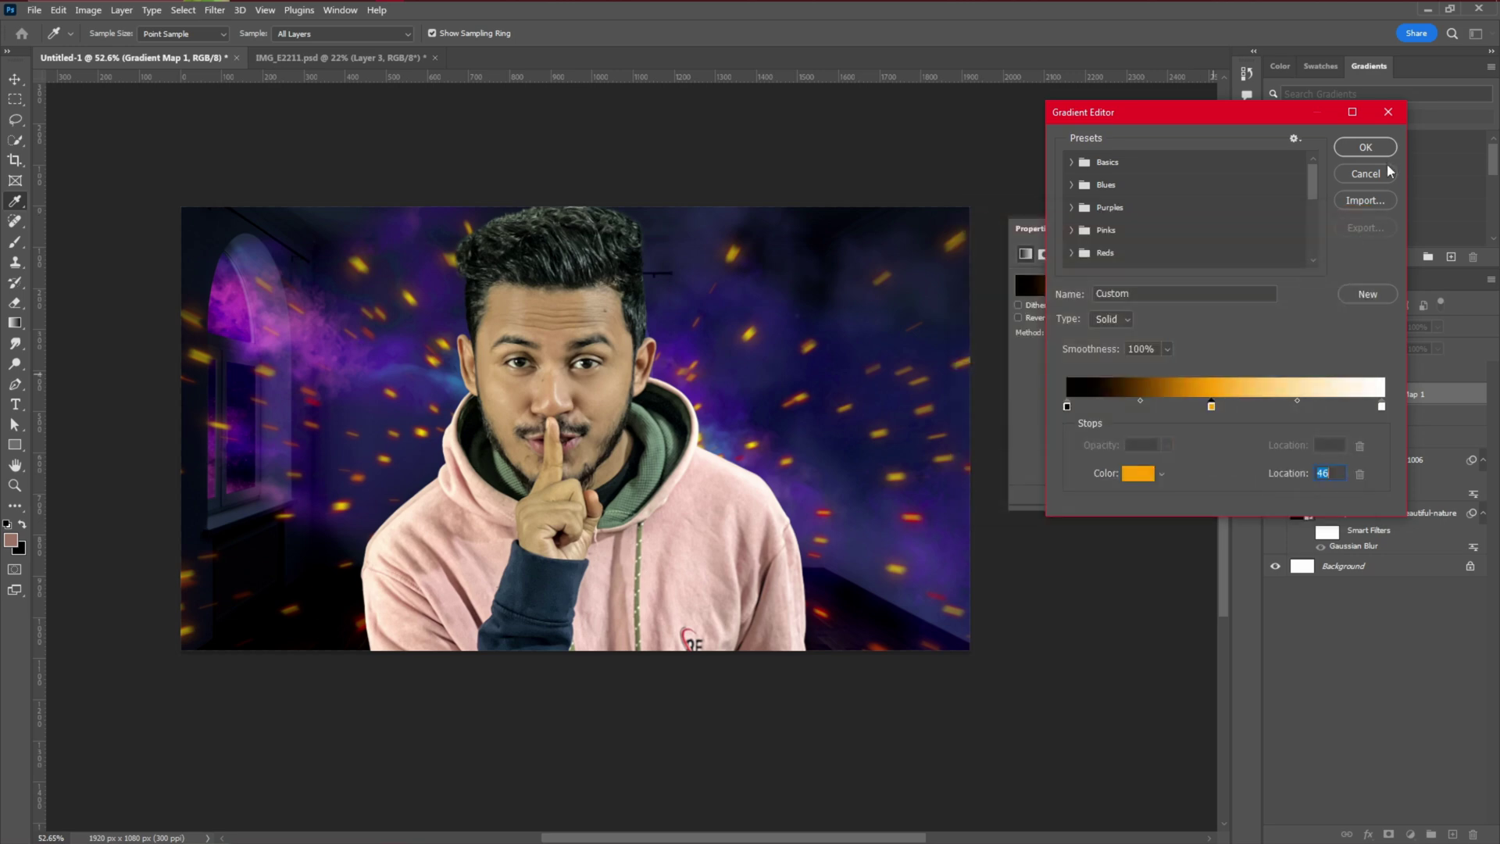
{"action": "left_click", "coordinate": [1366, 148]}
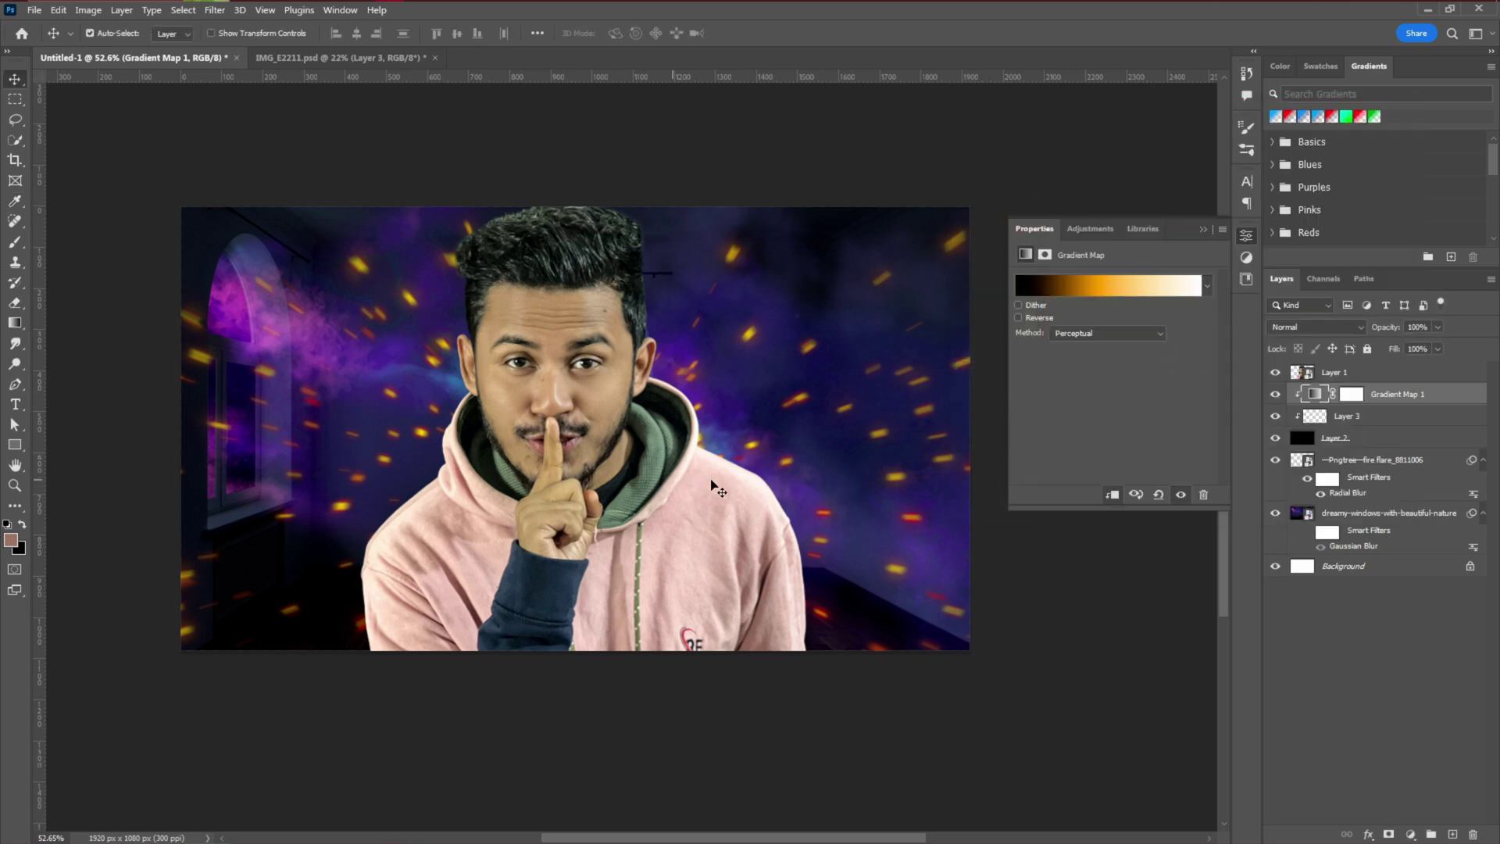
{"action": "left_click", "coordinate": [1207, 230]}
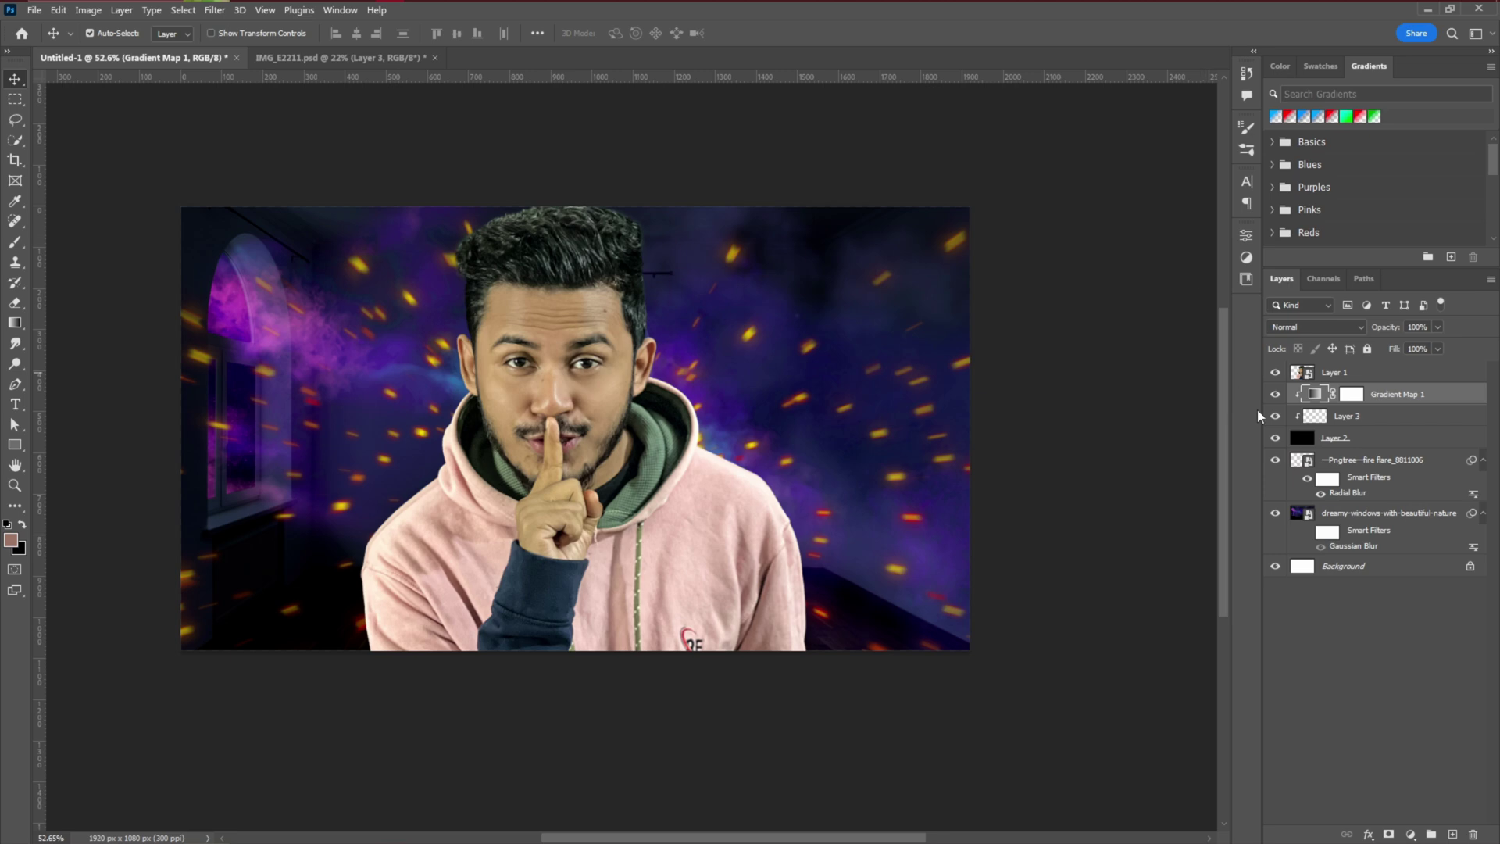
Paint a glow behind the portrait on Layer 3 using a very large soft white brush at 77% opacity
{"action": "scroll", "coordinate": [625, 494], "scroll_direction": "up", "scroll_amount": 2}
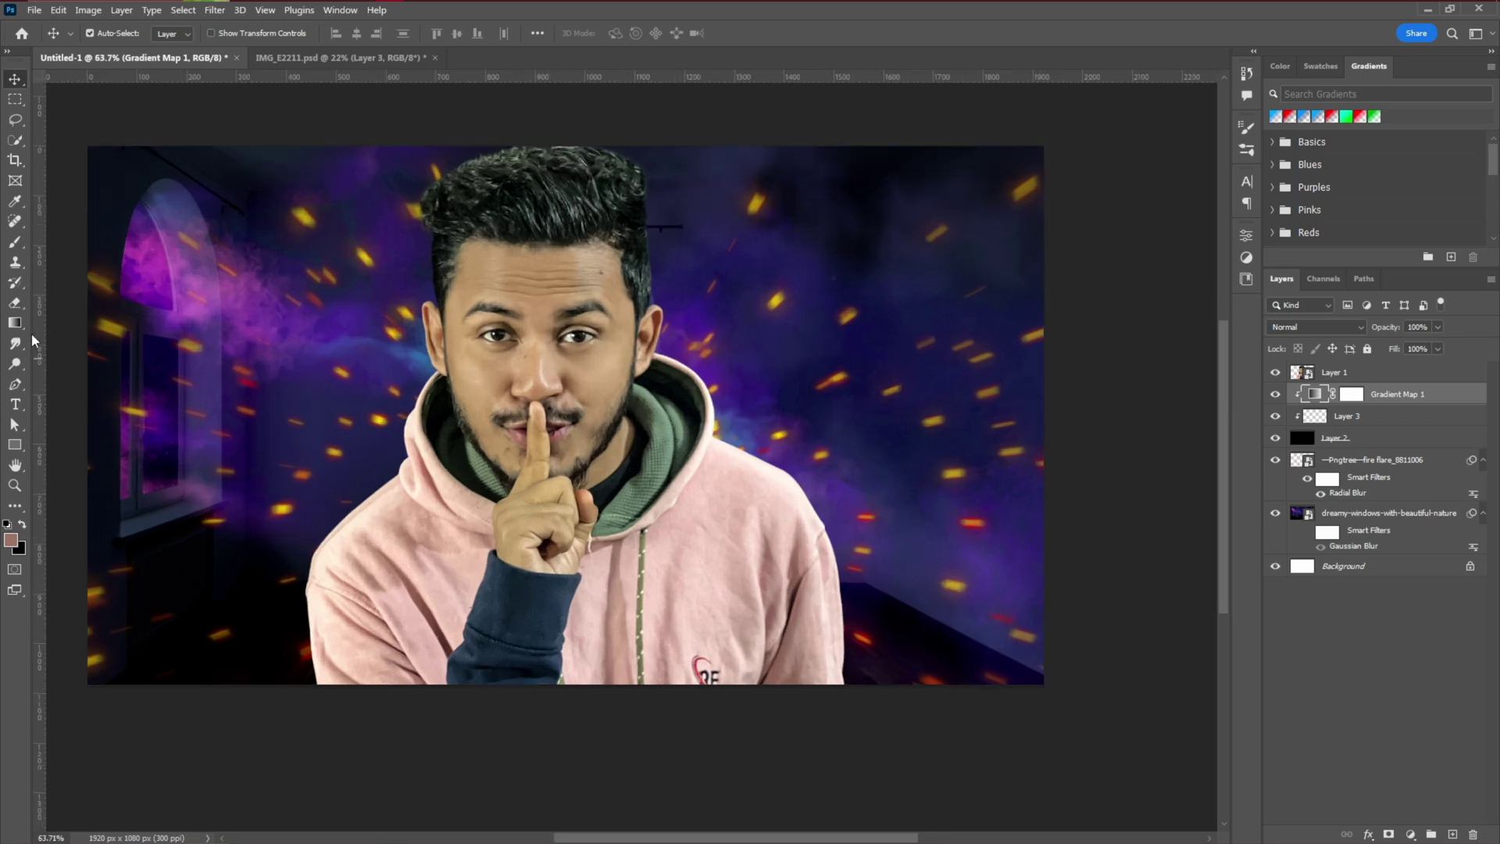
{"action": "left_click", "coordinate": [15, 241]}
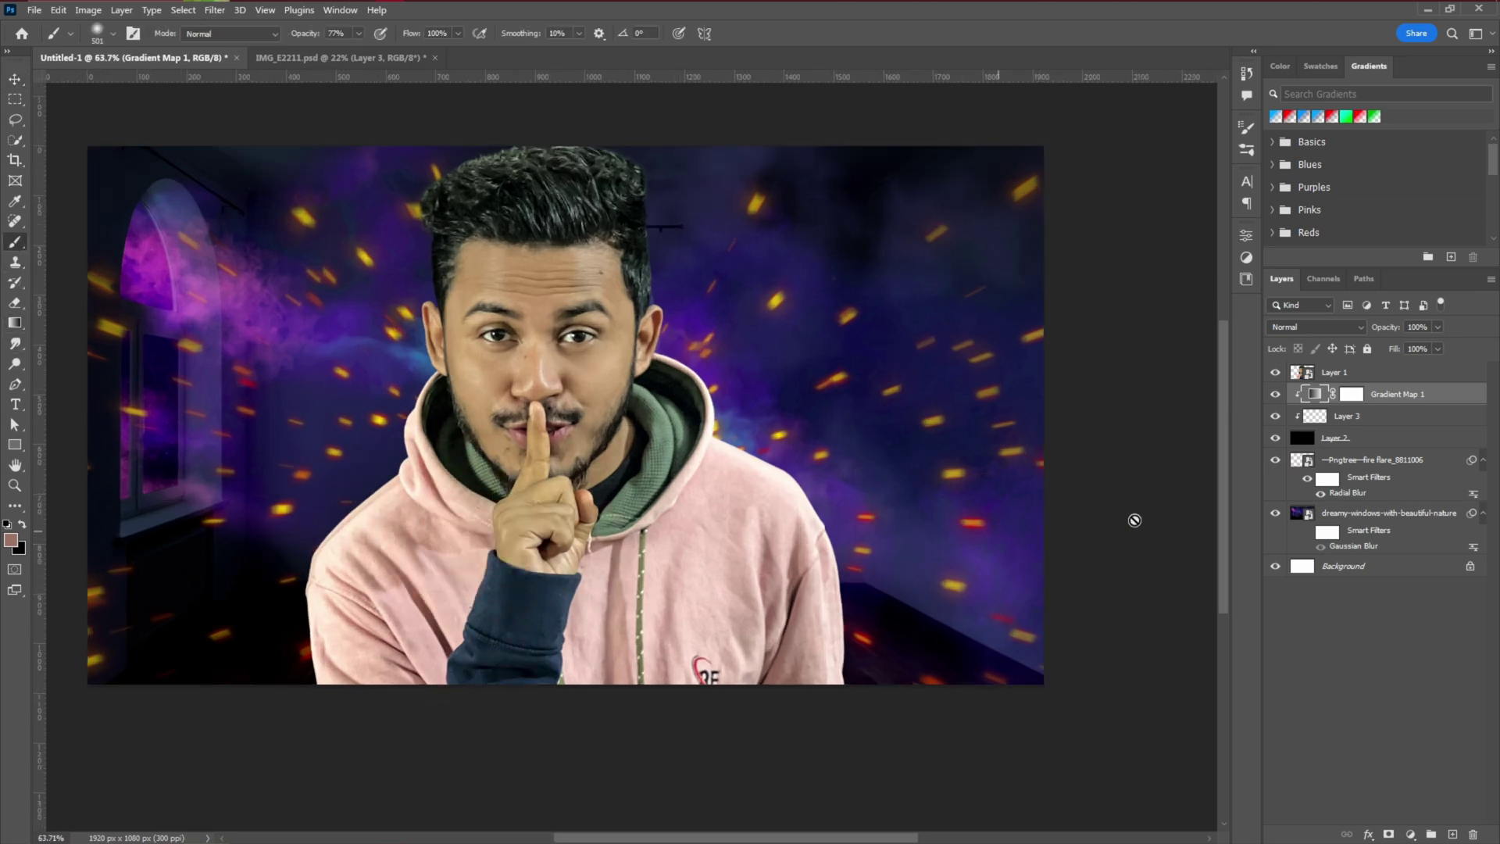
{"action": "left_click", "coordinate": [1335, 419]}
{"action": "key", "text": "bracketright"}
{"action": "key", "text": "bracketright"}
{"action": "key", "text": "bracketright"}
{"action": "key", "text": "bracketright"}
{"action": "key", "text": "bracketright"}
{"action": "key", "text": "bracketright"}
{"action": "key", "text": "bracketright"}
{"action": "key", "text": "d"}
{"action": "key", "text": "x"}
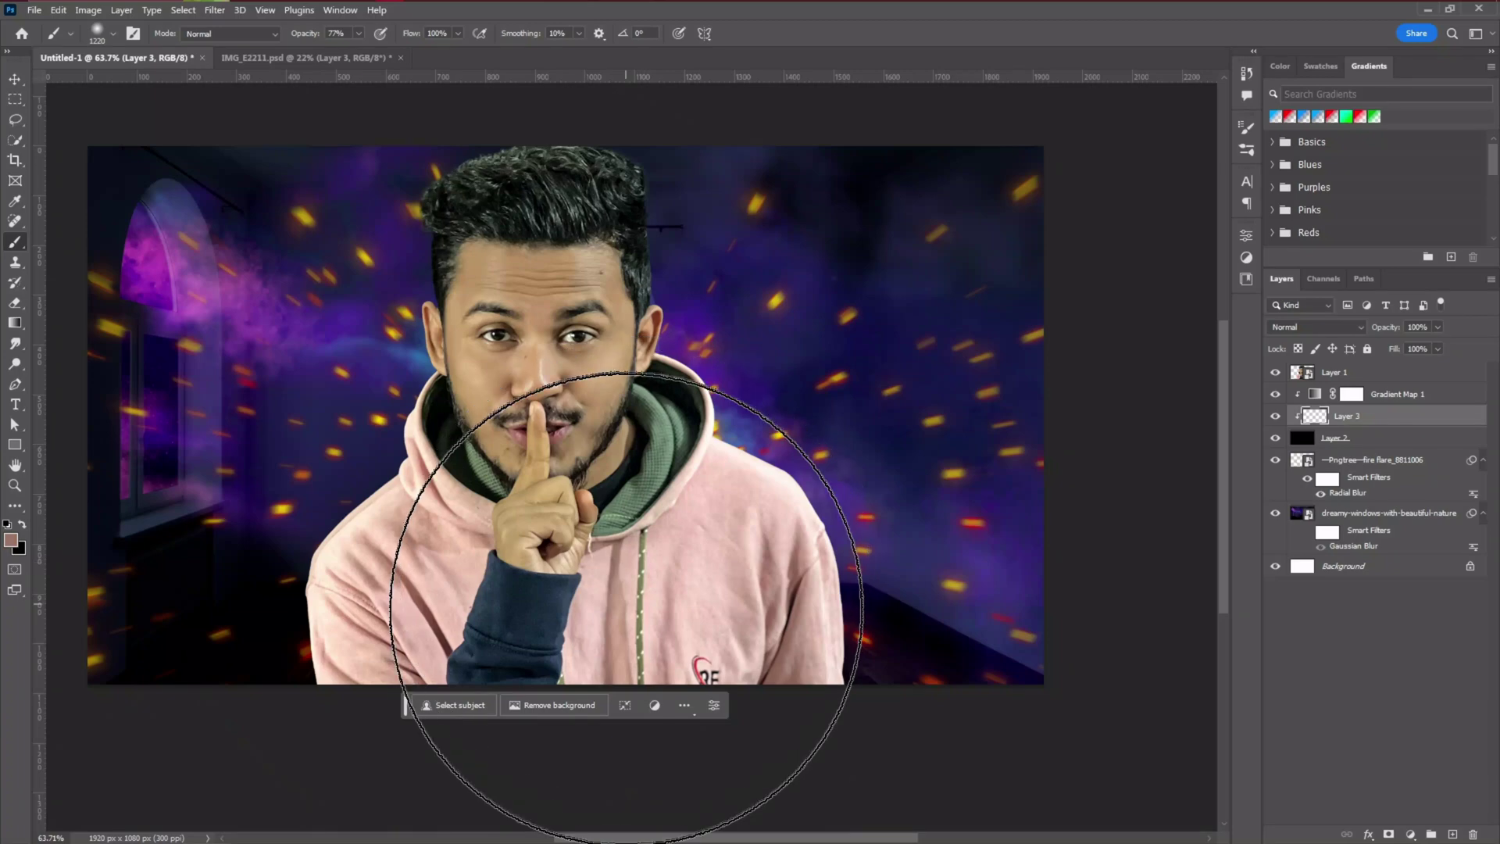
{"action": "left_click_drag", "start_coordinate": [568, 593], "coordinate": [553, 605]}
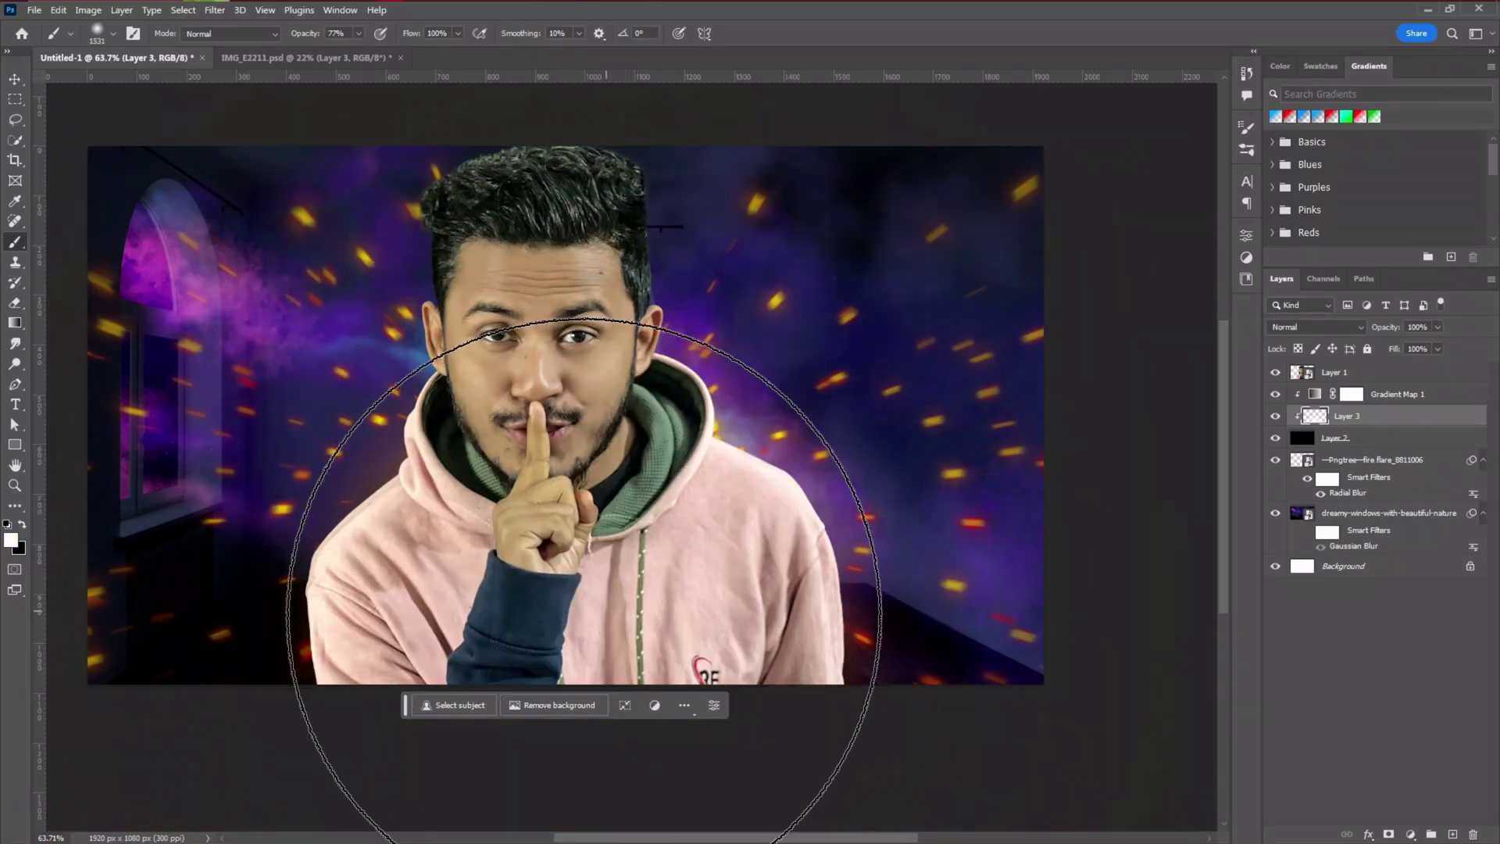
{"action": "scroll", "coordinate": [584, 561], "scroll_direction": "down", "scroll_amount": 3, "text": "alt"}
{"action": "key", "text": "bracketleft"}
{"action": "key", "text": "bracketleft"}
{"action": "key", "text": "bracketleft"}
{"action": "key", "text": "bracketleft"}
{"action": "left_click", "coordinate": [17, 85]}
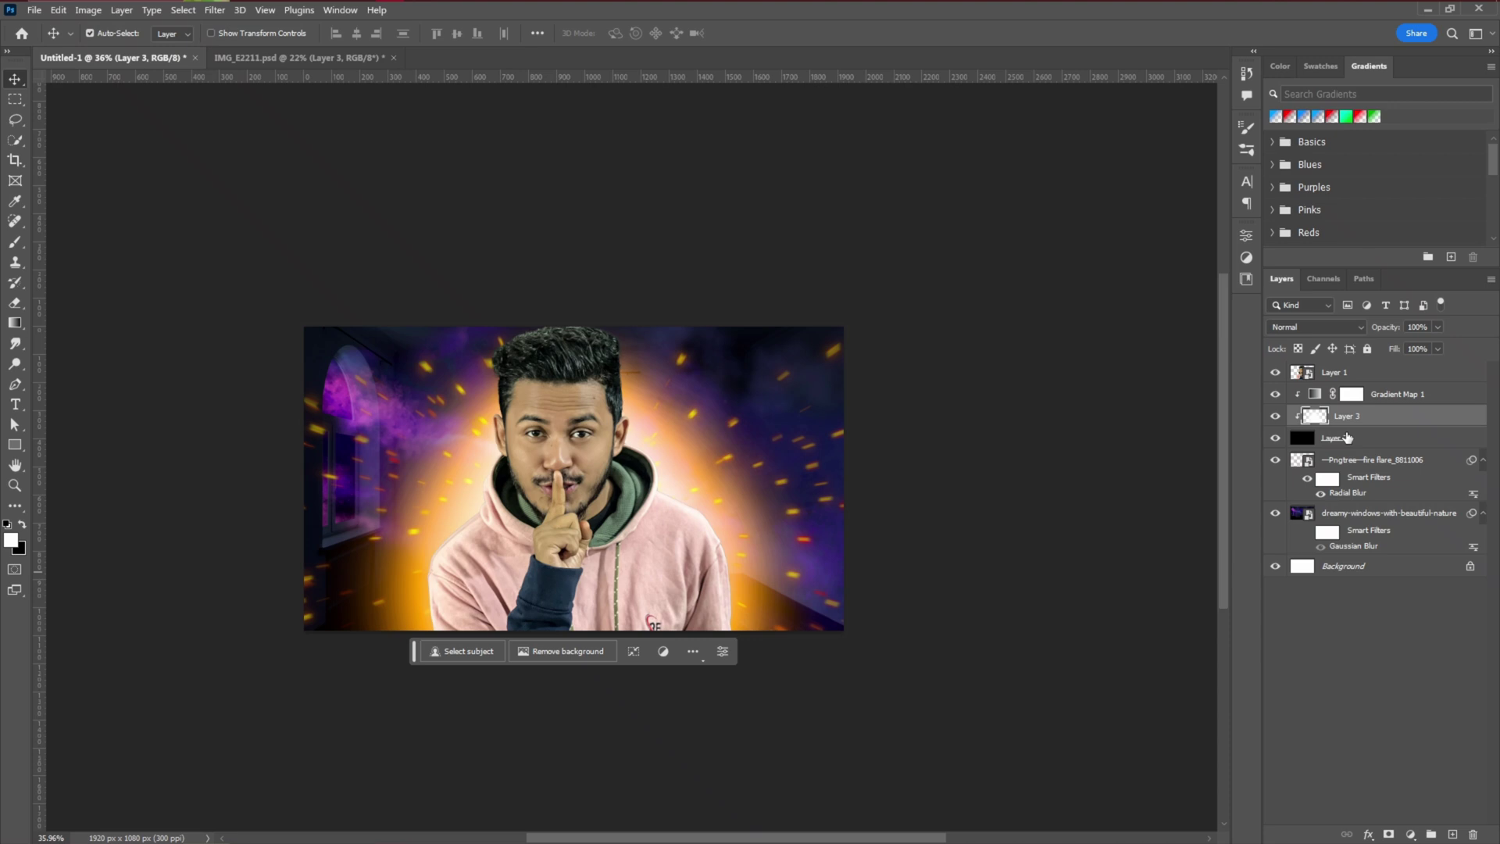
Change the Gradient Map's middle stop from orange to purple 8a00ff
{"action": "double_click", "coordinate": [1316, 394]}
{"action": "left_click", "coordinate": [1091, 286]}
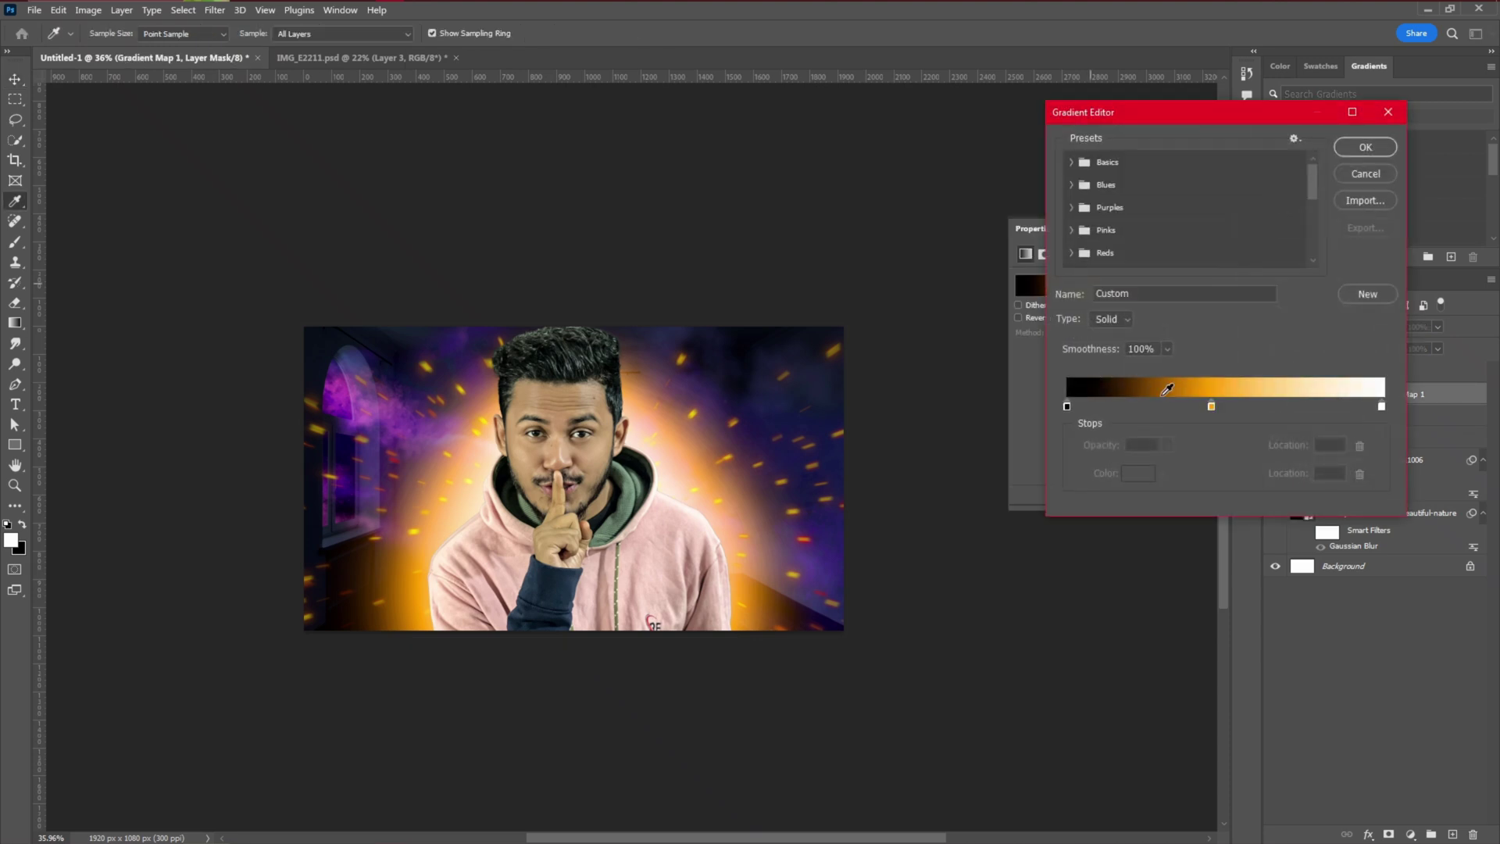
{"action": "double_click", "coordinate": [1211, 407]}
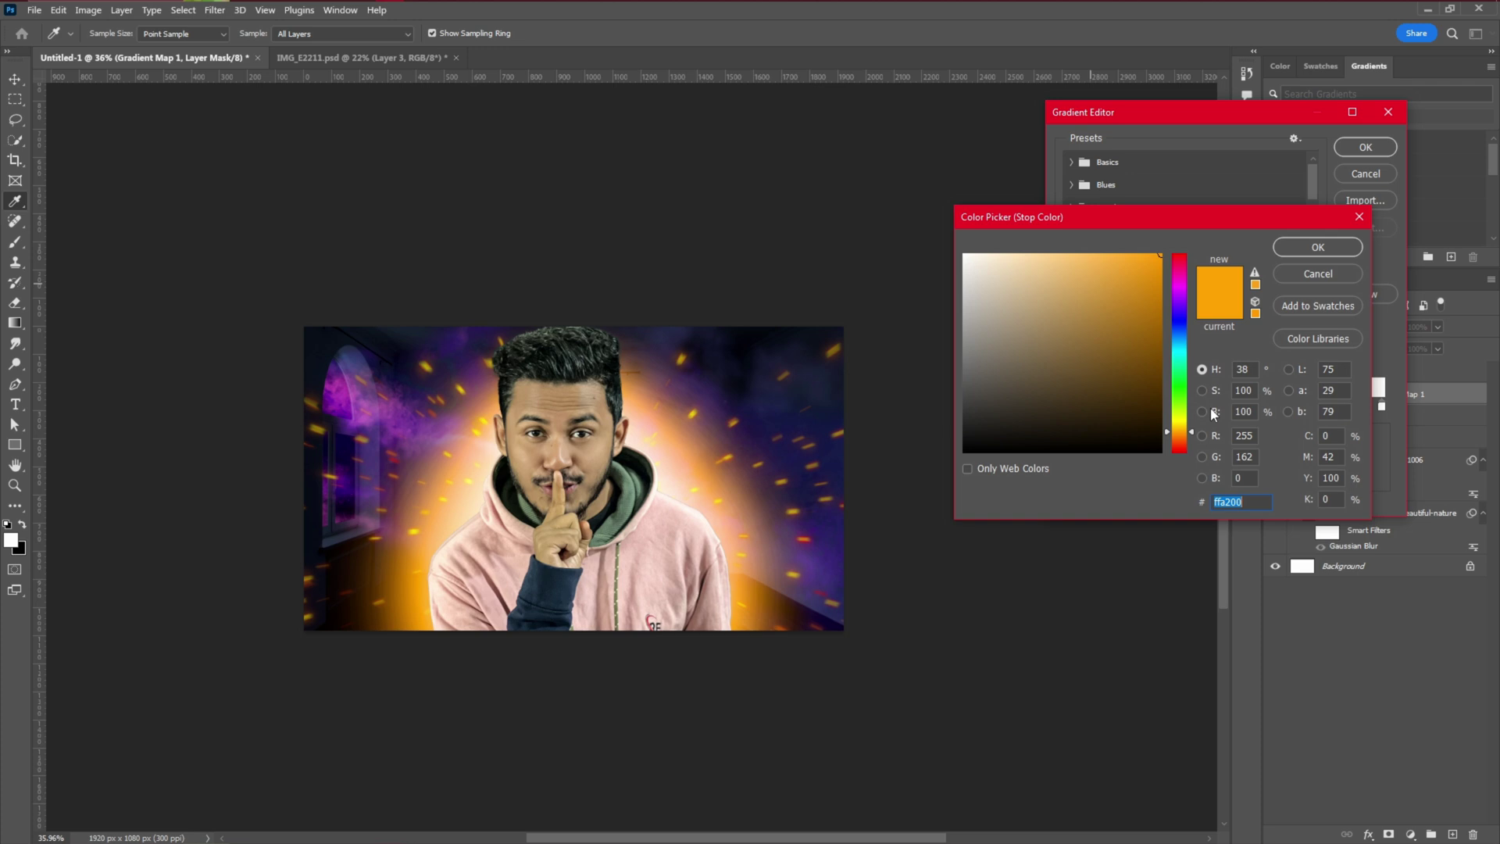
{"action": "left_click_drag", "start_coordinate": [1185, 403], "coordinate": [1182, 307]}
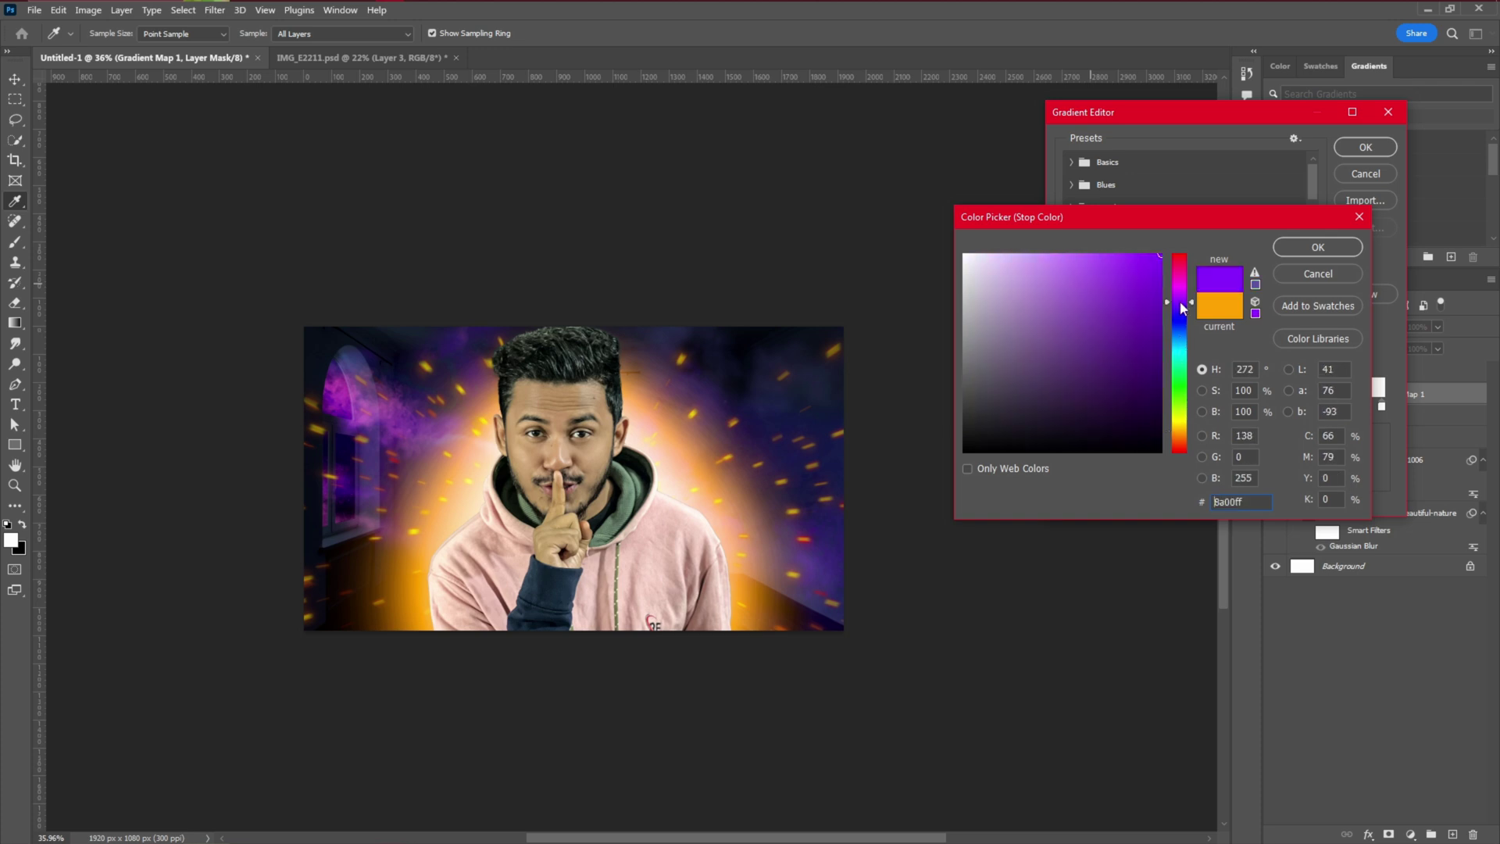
{"action": "left_click", "coordinate": [1313, 246]}
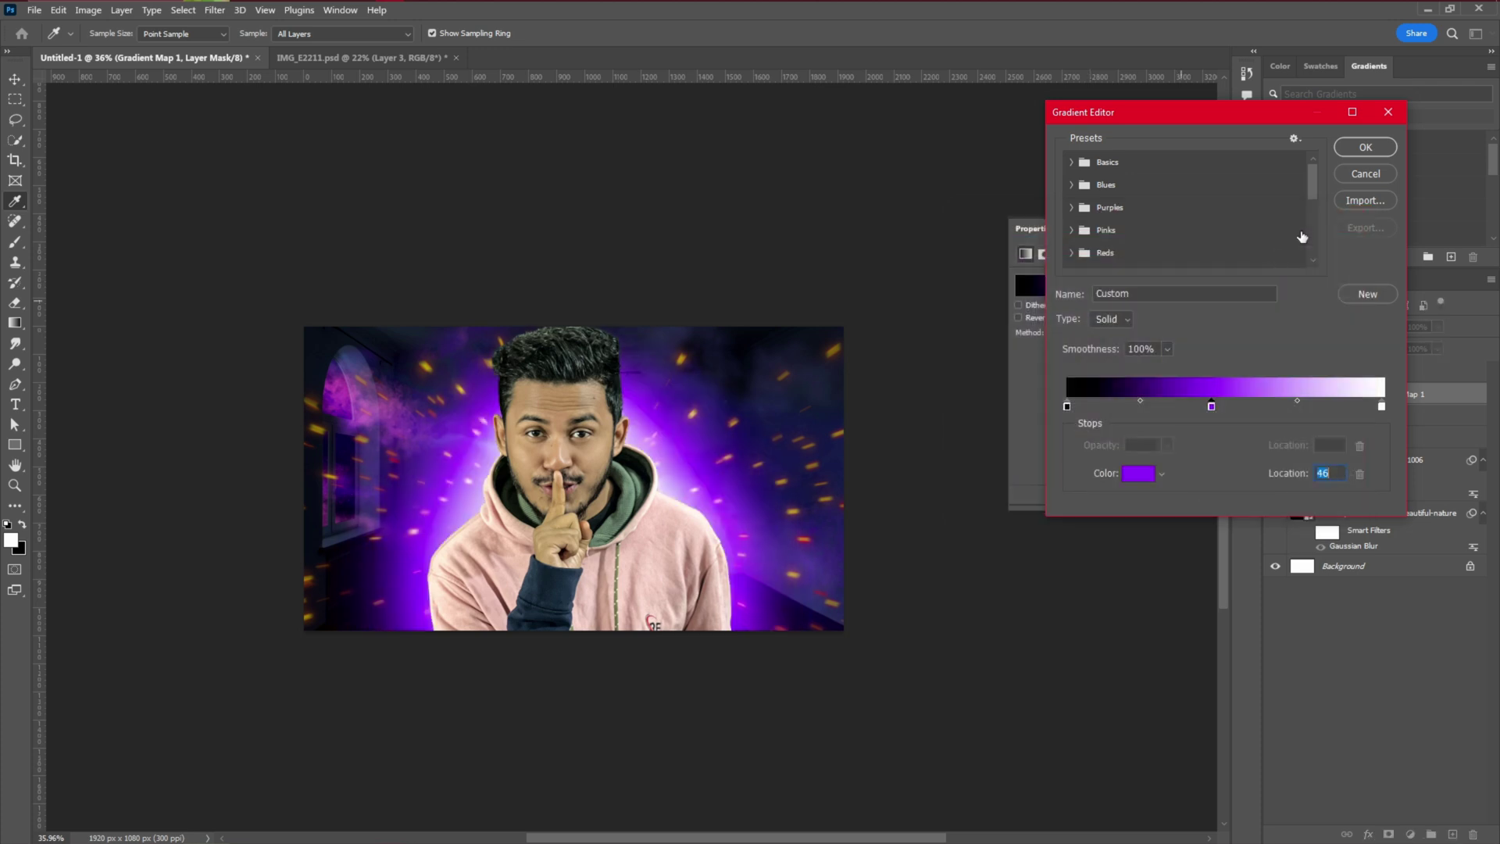
{"action": "left_click", "coordinate": [1363, 148]}
{"action": "scroll", "coordinate": [578, 549], "scroll_direction": "up", "scroll_amount": 3}
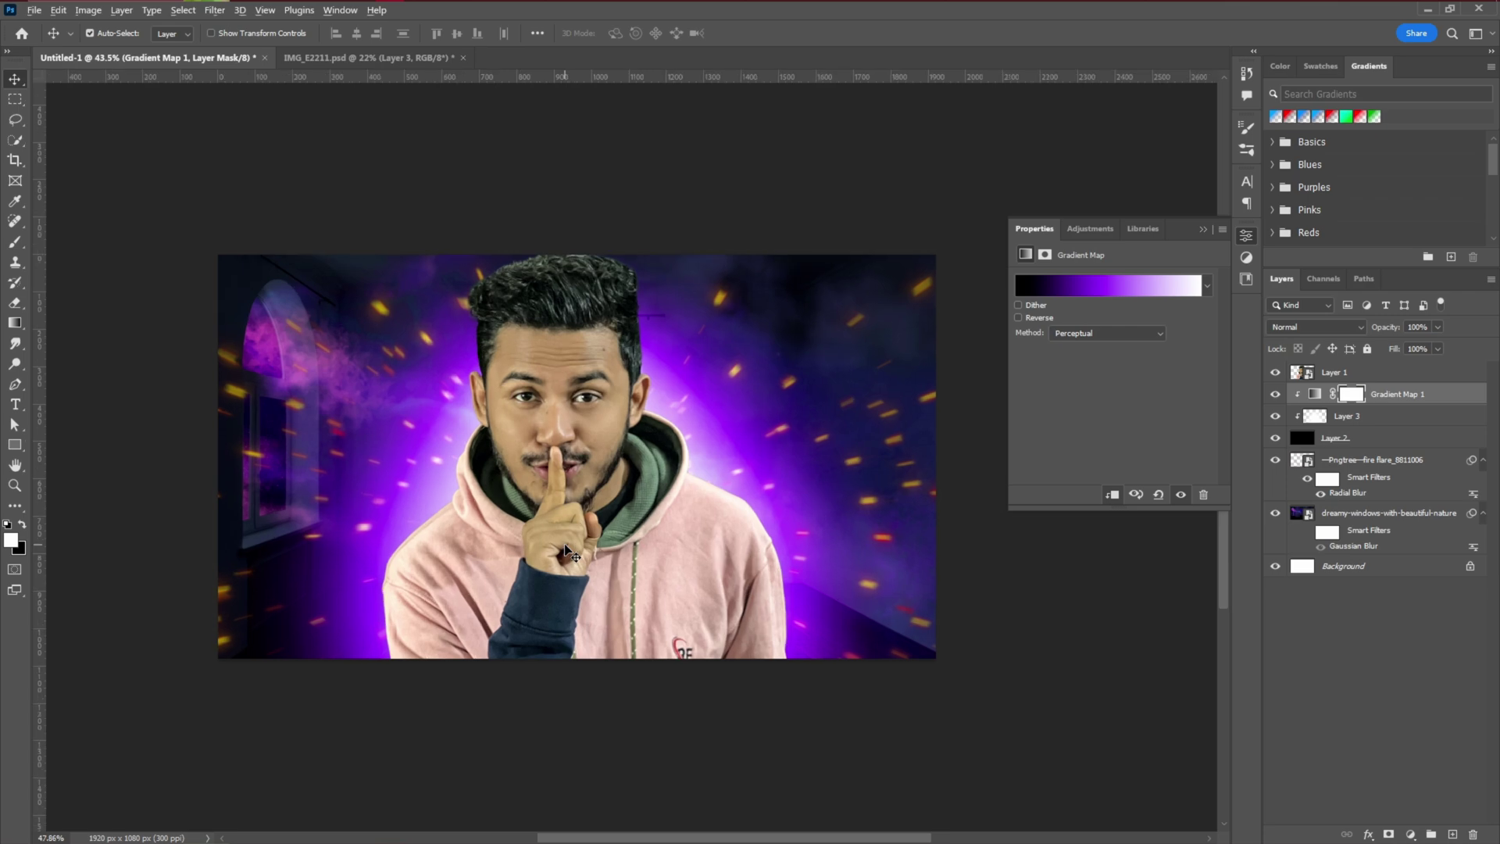
{"action": "left_click", "coordinate": [1203, 229]}
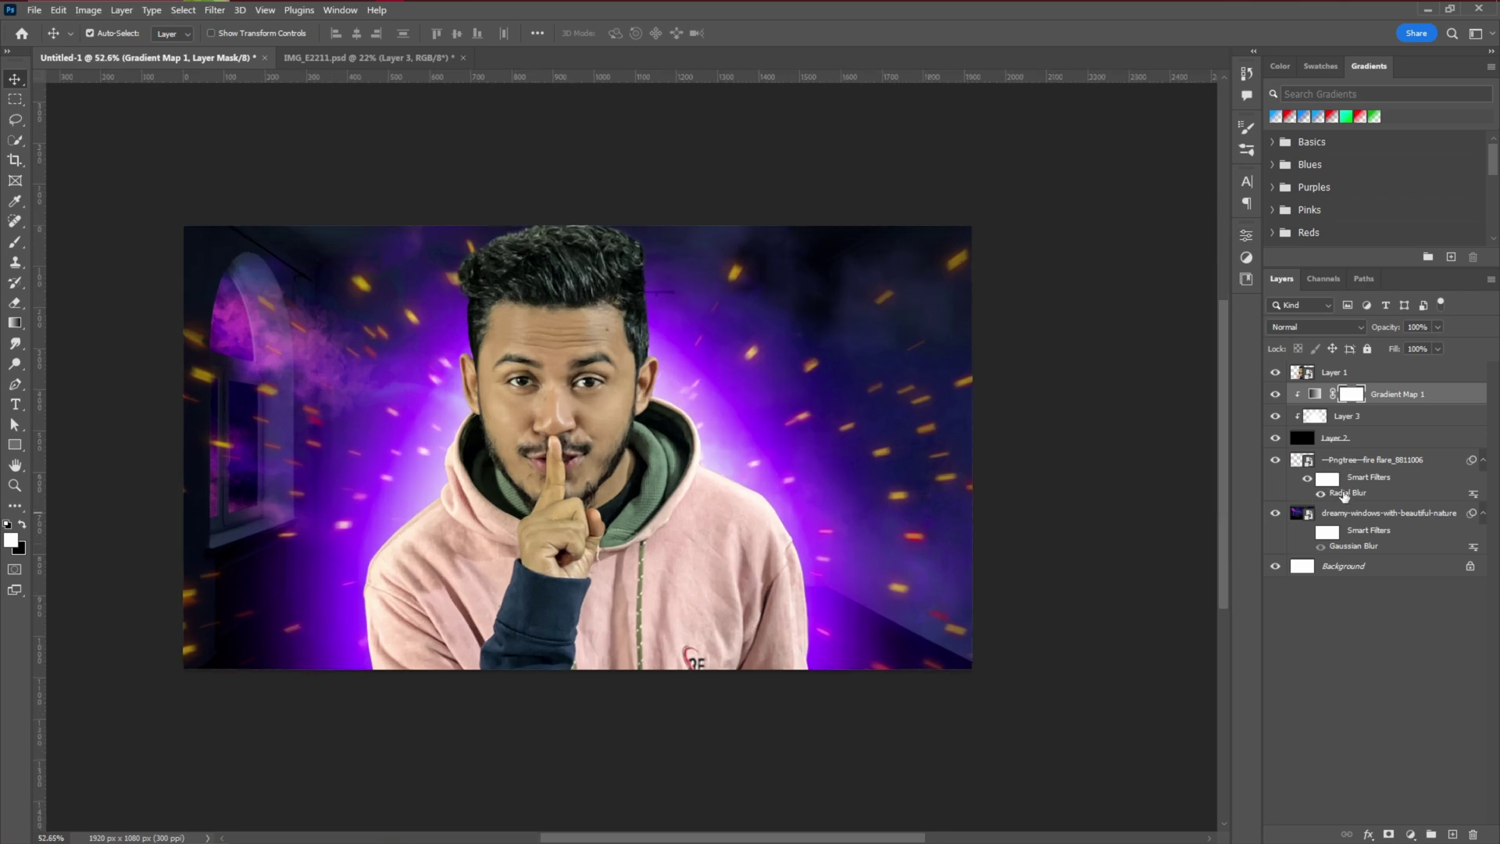
Clip a Hue/Saturation adjustment to the fire flare layer and shift the sparks' colour to purple
{"action": "left_click", "coordinate": [1369, 461]}
{"action": "left_click", "coordinate": [1411, 835]}
{"action": "left_click", "coordinate": [1419, 677]}
{"action": "left_click", "coordinate": [1113, 494]}
{"action": "left_click", "coordinate": [1098, 422]}
{"action": "left_click", "coordinate": [1144, 336]}
{"action": "left_click_drag", "start_coordinate": [1066, 370], "coordinate": [1164, 339]}
{"action": "left_click", "coordinate": [1203, 231]}
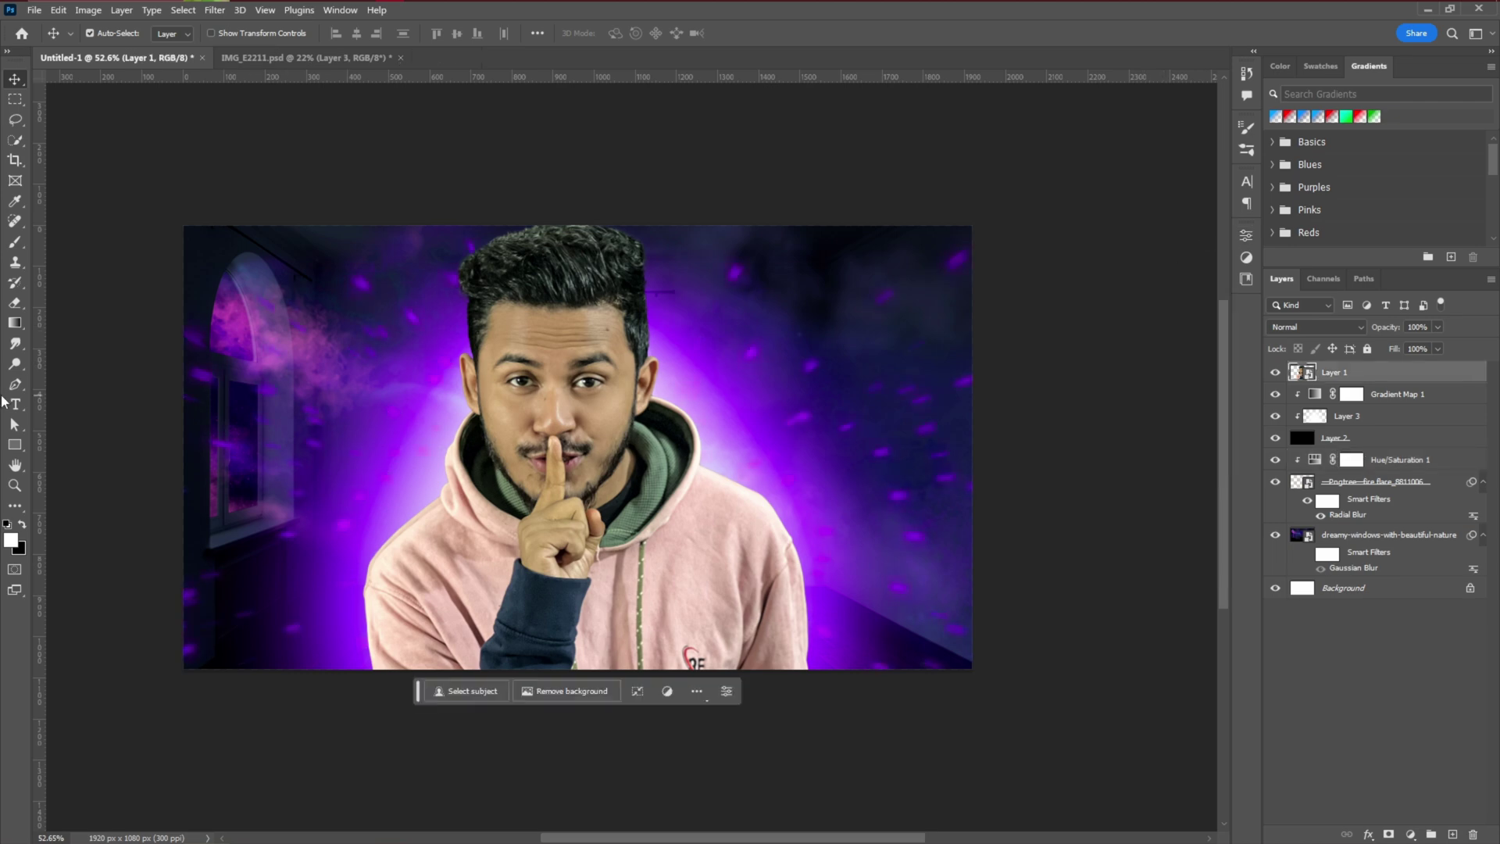
Duplicate the glow layers Layer 2, Layer 3 and Gradient Map 1, placing the copies above the portrait
{"action": "left_click", "coordinate": [22, 243]}
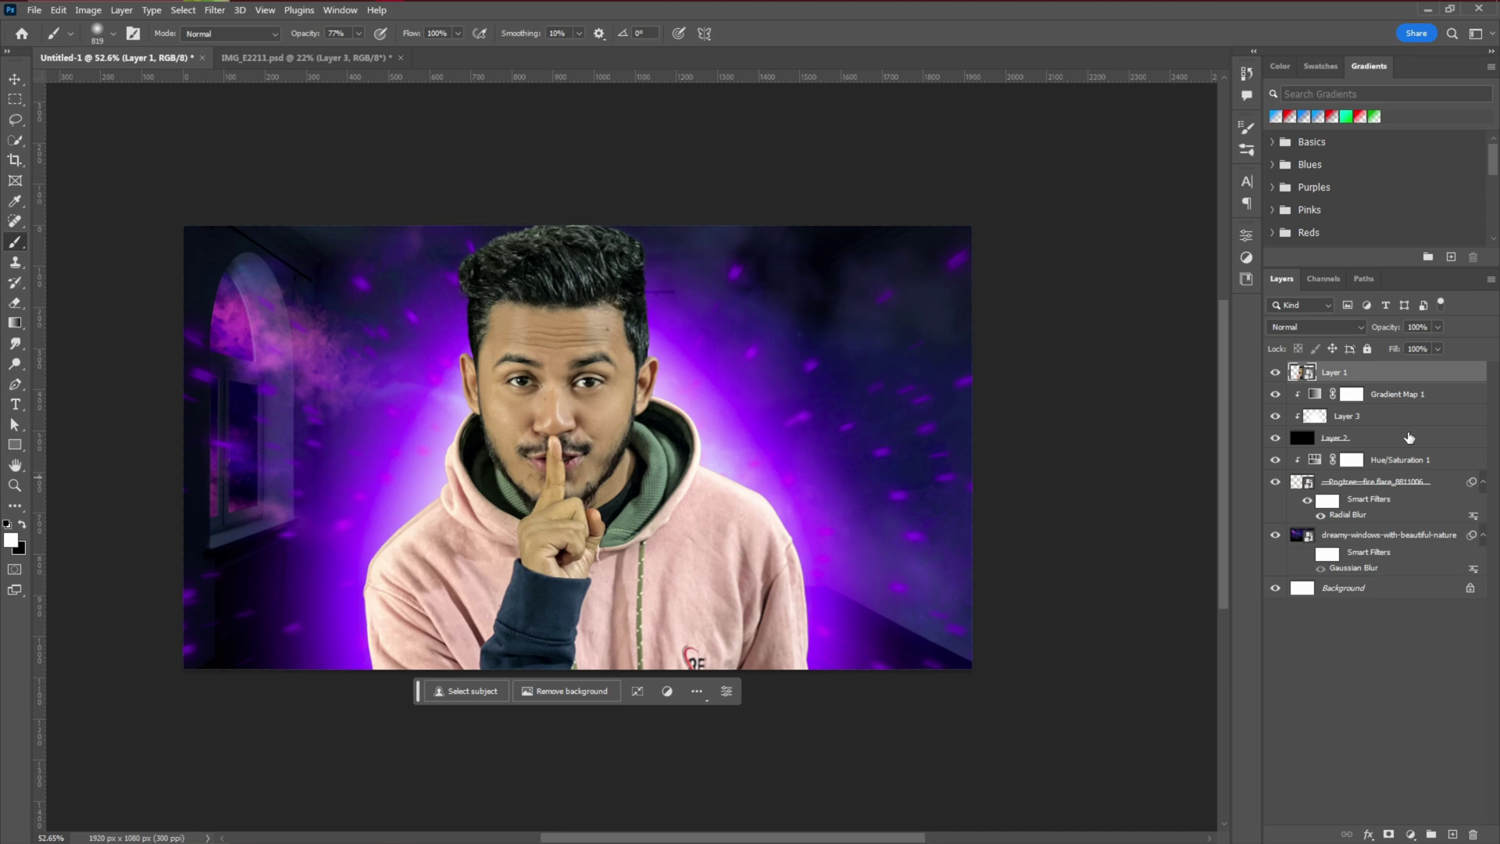
{"action": "left_click", "coordinate": [1410, 438]}
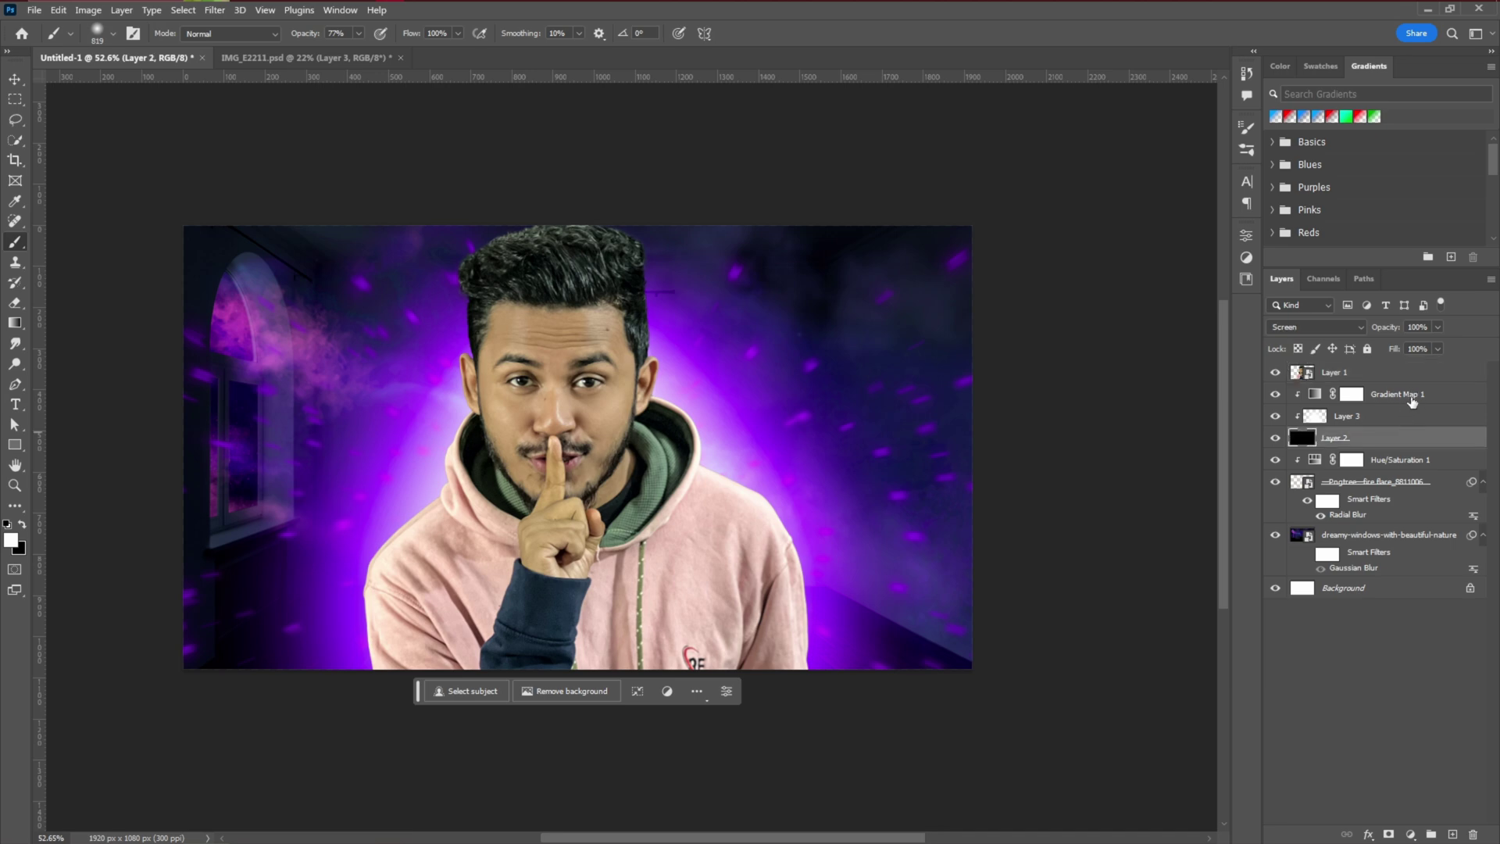
{"action": "left_click", "coordinate": [1376, 374], "text": "shift"}
{"action": "left_click_drag", "start_coordinate": [1379, 394], "coordinate": [1377, 373]}
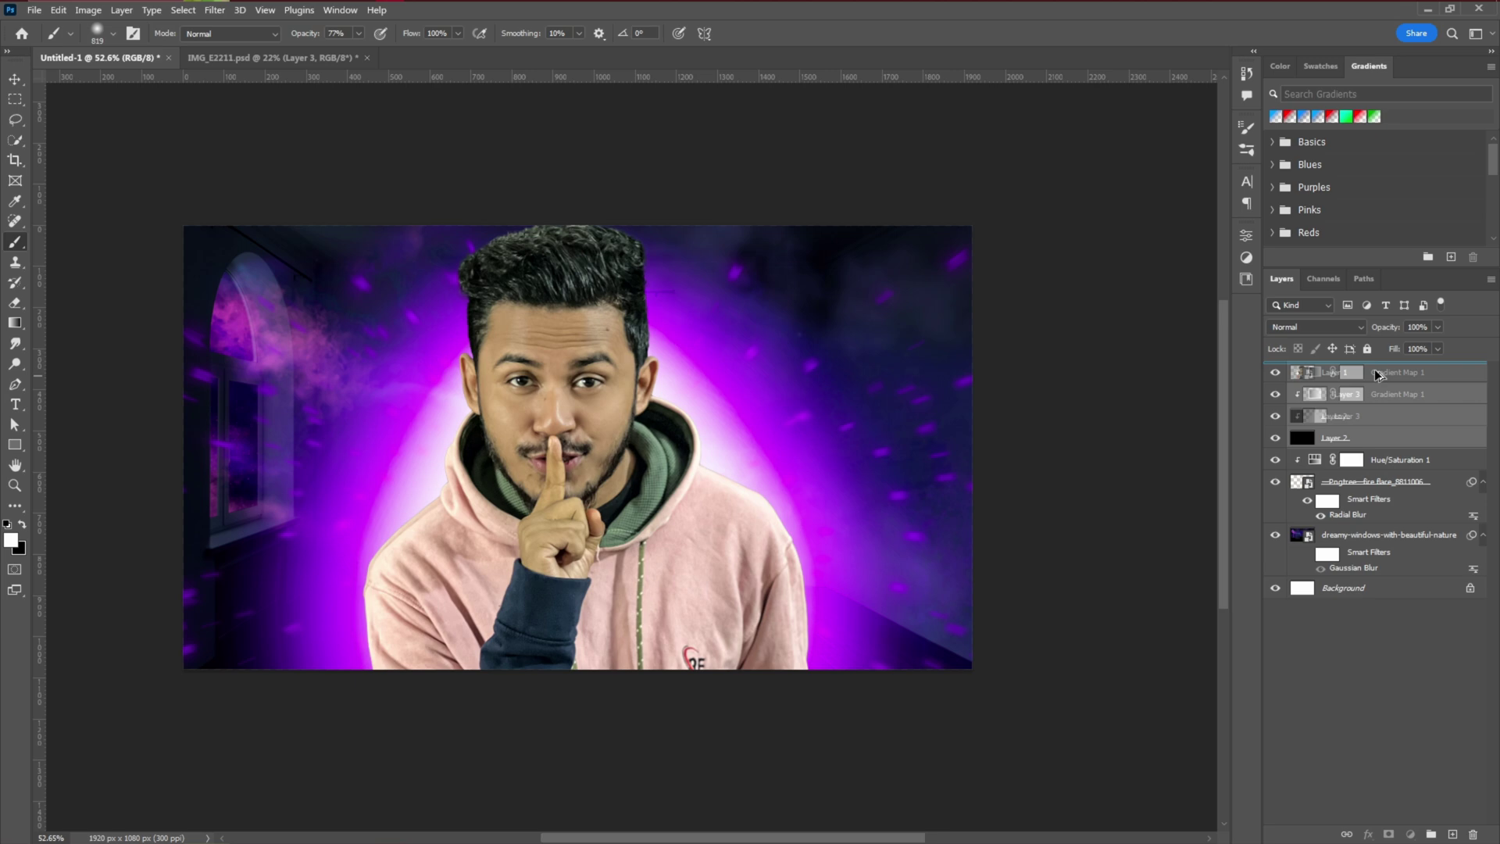
{"action": "left_click_drag", "start_coordinate": [1378, 375], "coordinate": [1378, 374]}
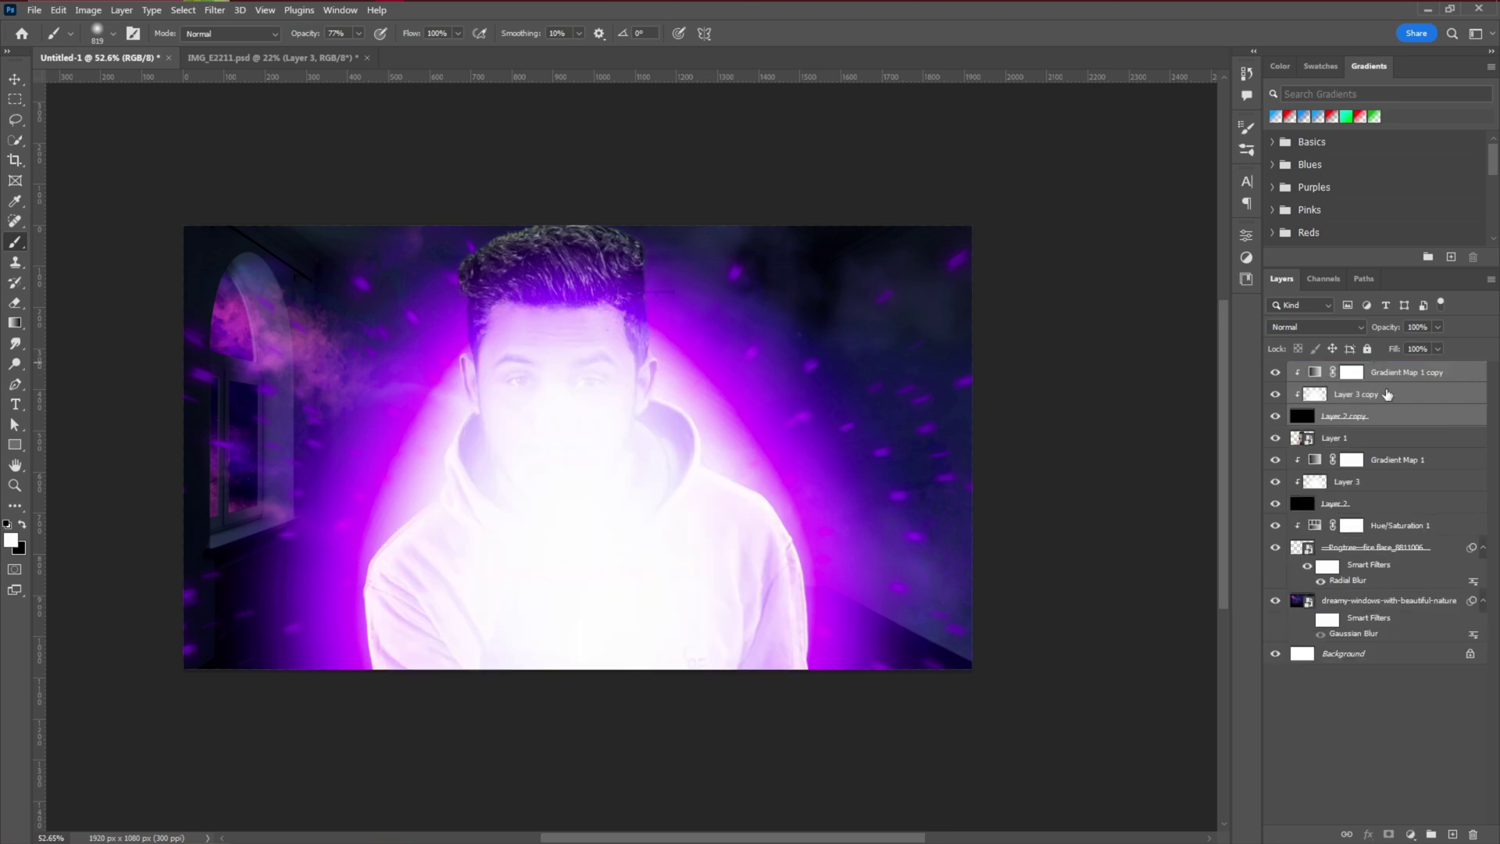